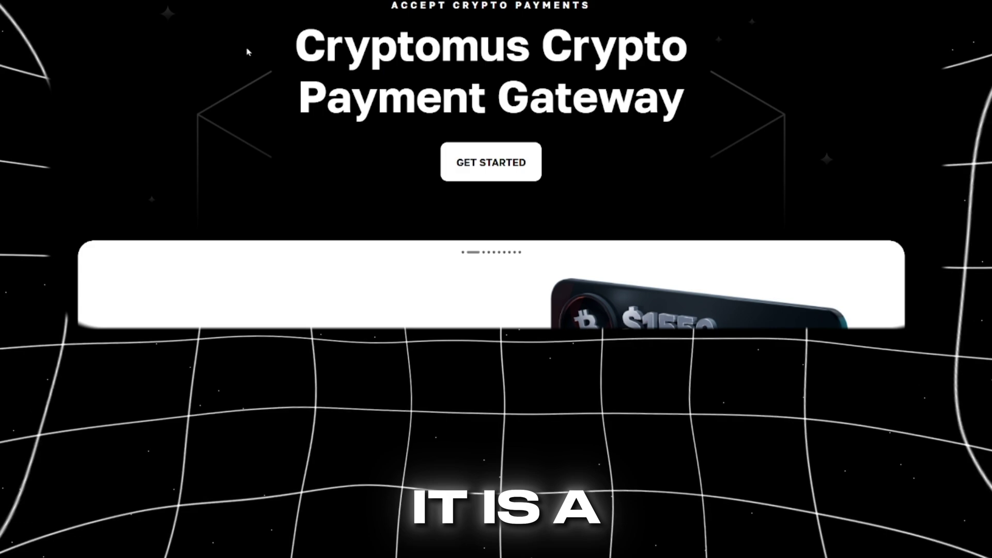
- Jump to the '1. Signup in Cryptomus' section of the guide
scroll(354, 149, down, 2)
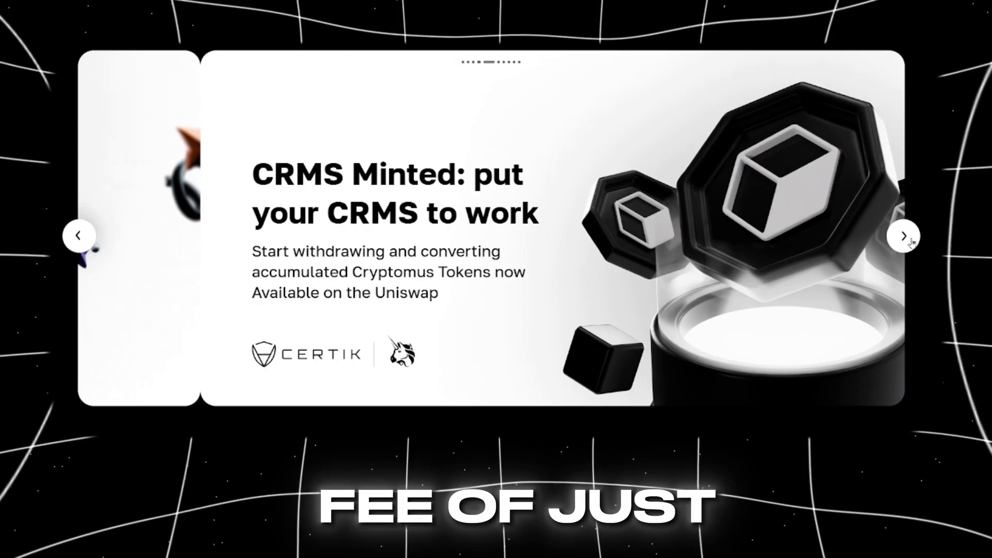
scroll(651, 266, down, 4)
scroll(650, 267, down, 15)
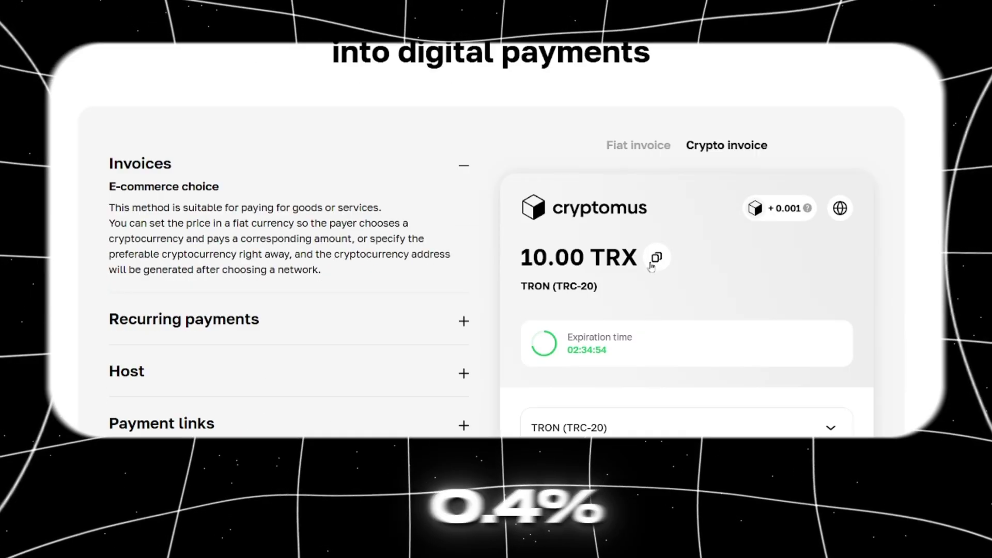
scroll(650, 267, down, 13)
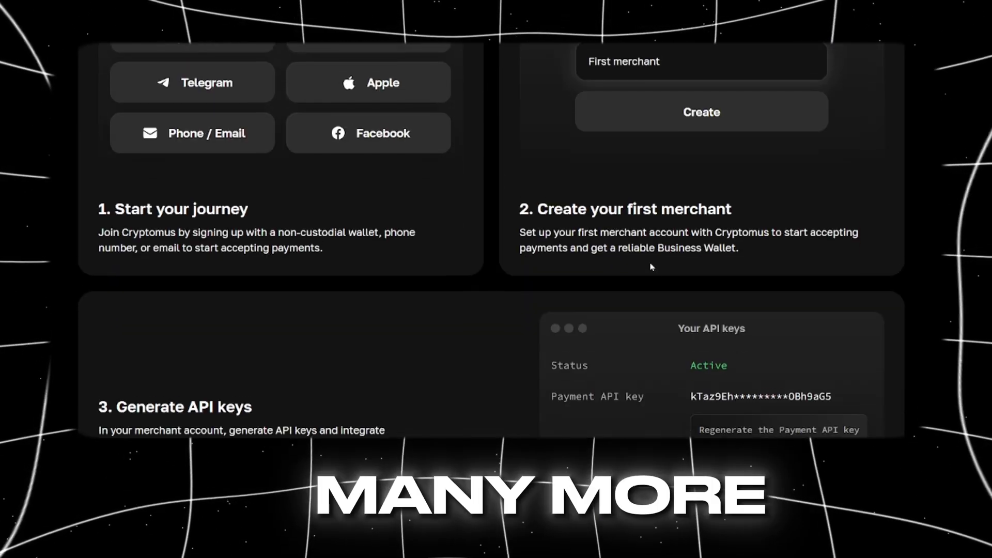
scroll(650, 267, down, 7)
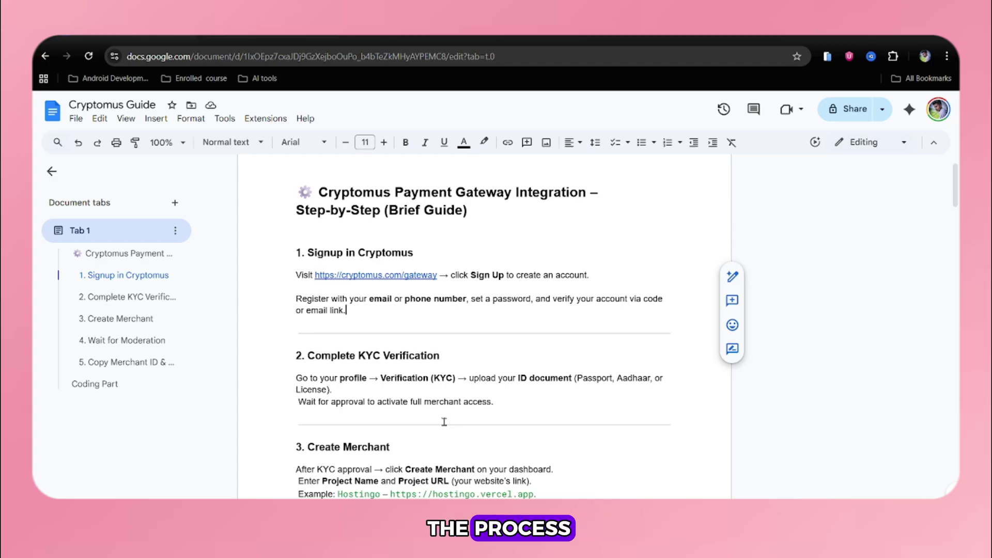
click(296, 252)
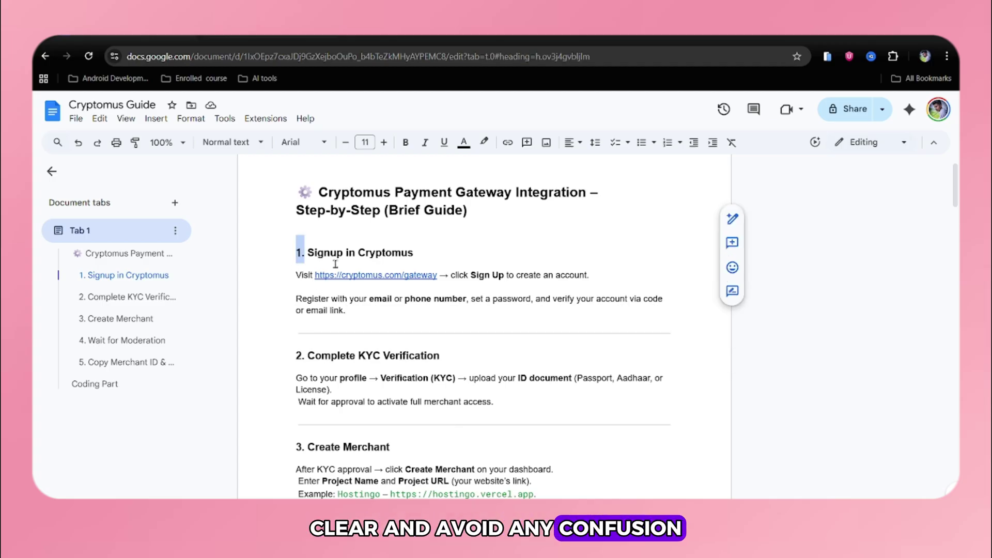
- Open the guide's cryptomus.com/gateway link in the browser
right_click(378, 276)
key(Escape)
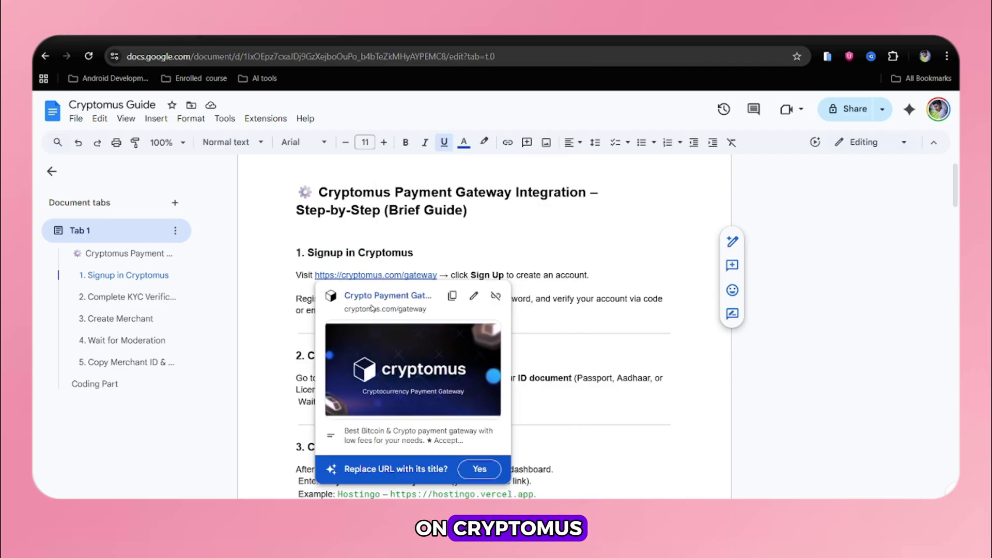
click(371, 307)
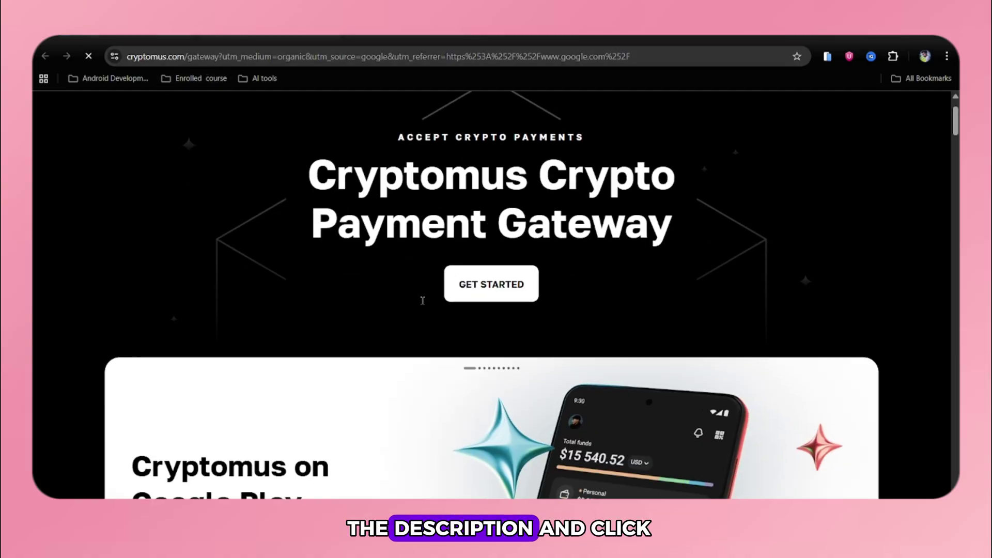
scroll(439, 382, down, 3)
scroll(439, 382, up, 3)
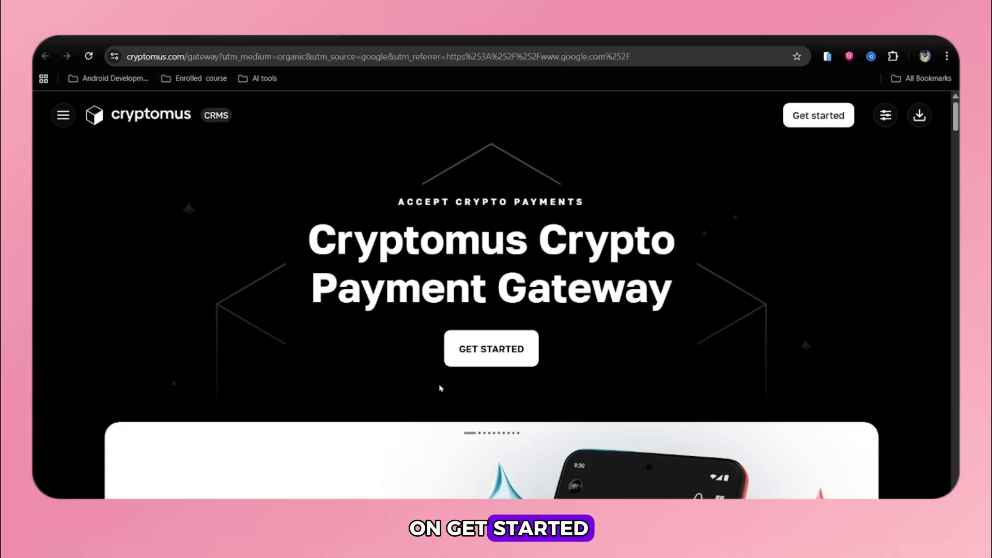
- Start sign-up with GET STARTED and review the Email and Phone registration options
click(458, 365)
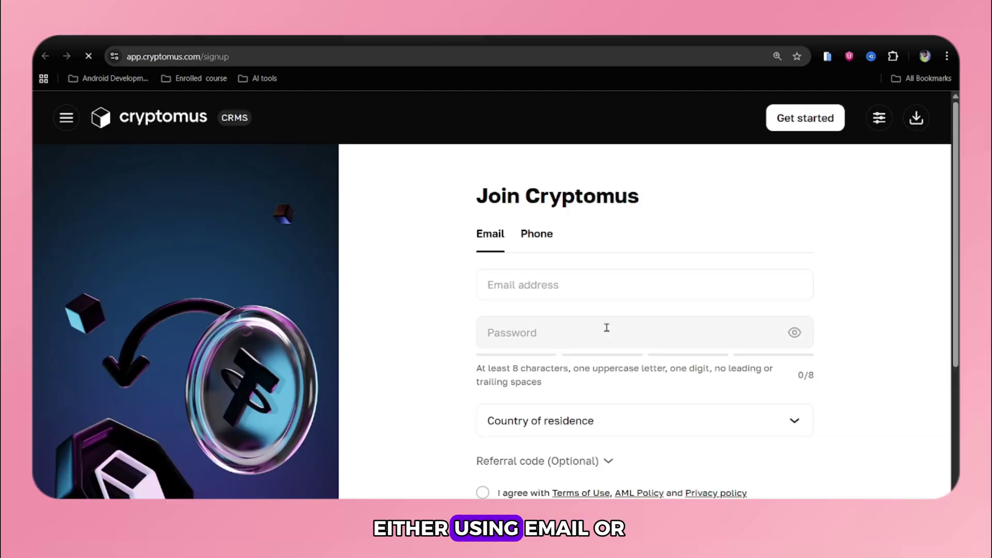
scroll(605, 331, down, 3)
scroll(605, 329, up, 3)
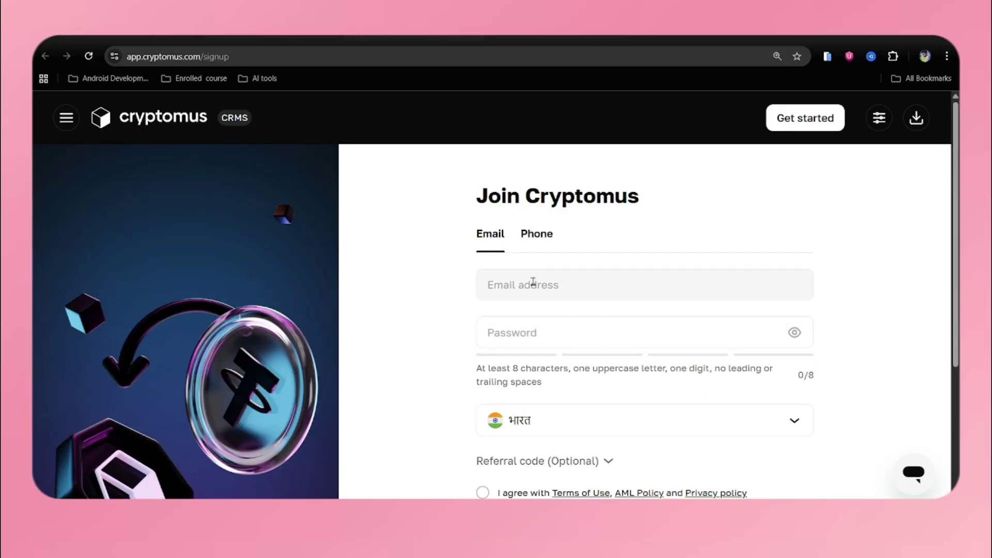
click(531, 283)
click(532, 234)
click(552, 288)
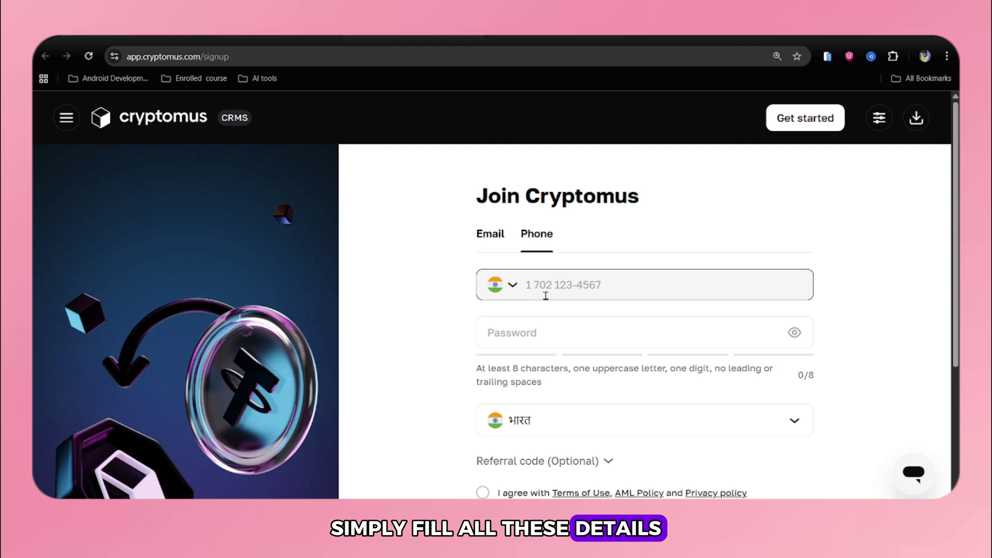
scroll(545, 295, down, 2)
scroll(545, 295, up, 2)
click(490, 234)
scroll(569, 335, down, 2)
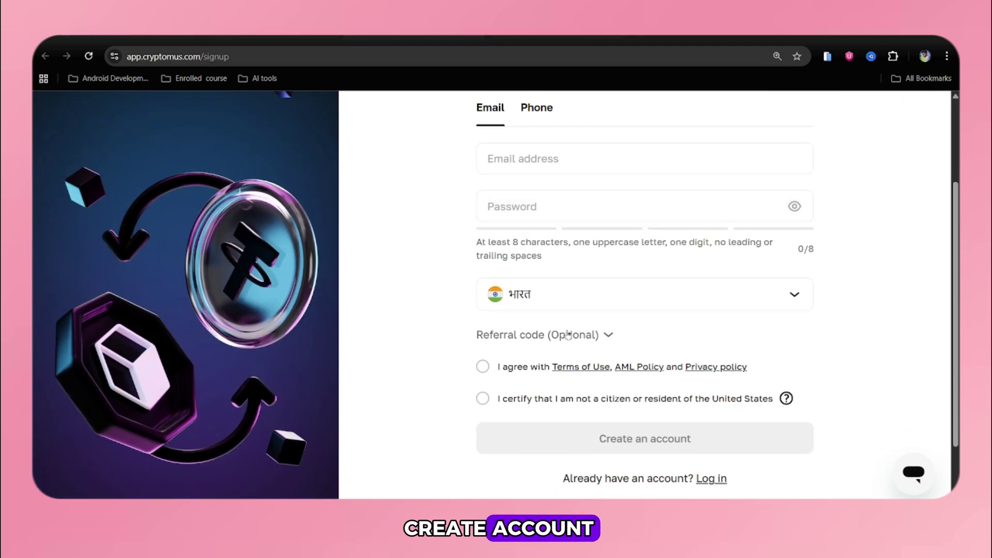
scroll(568, 335, down, 1)
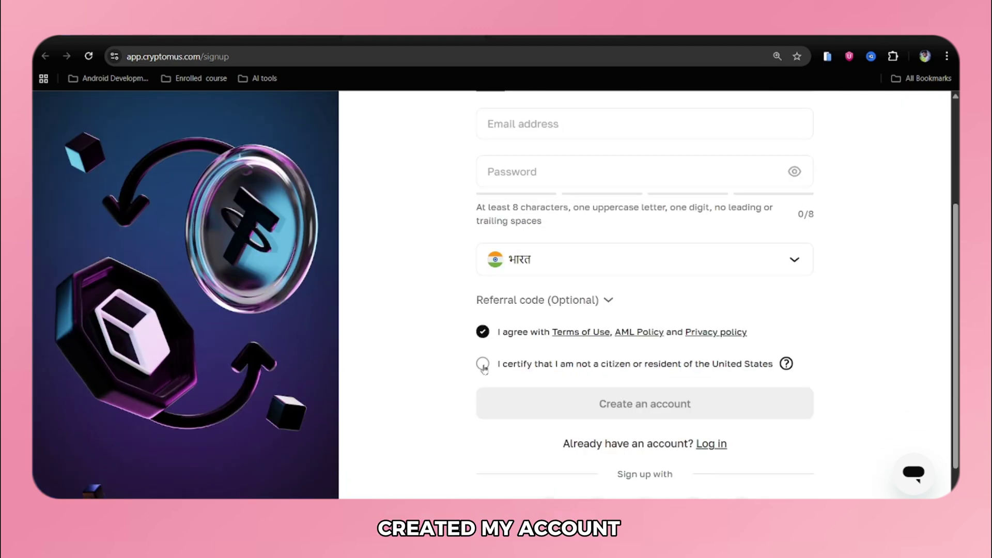
scroll(483, 368, down, 1)
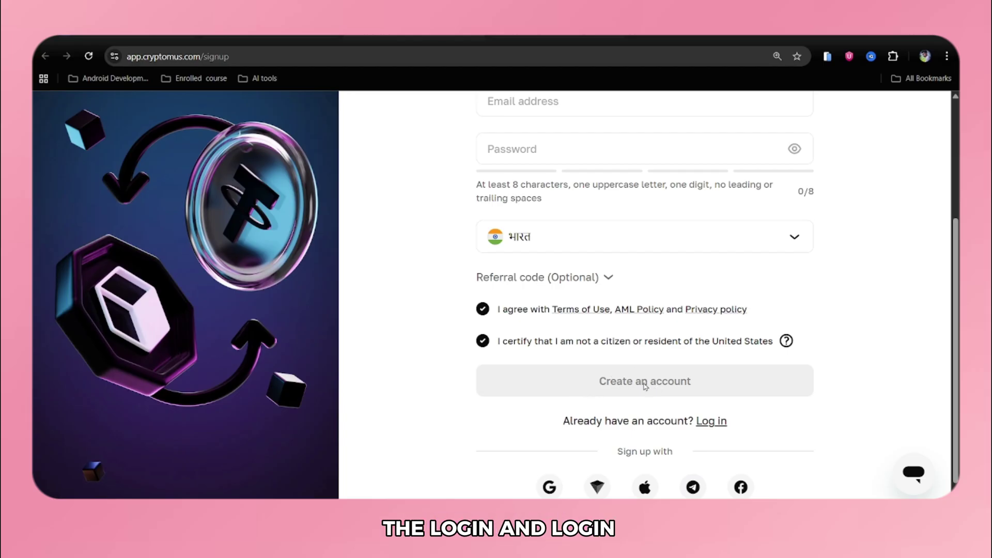
scroll(645, 386, down, 1)
scroll(535, 373, up, 2)
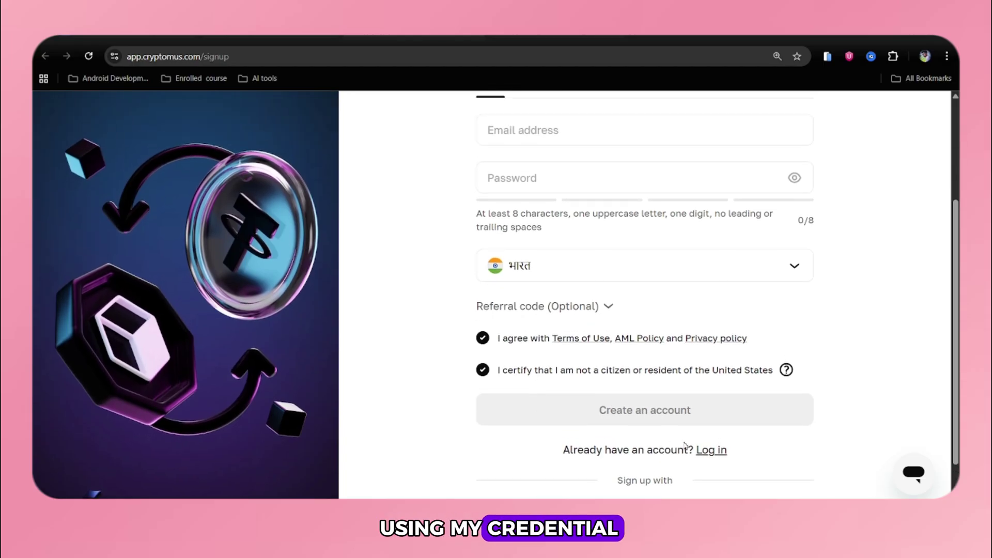
- Log in to the existing Cryptomus account with its phone number and password
click(710, 450)
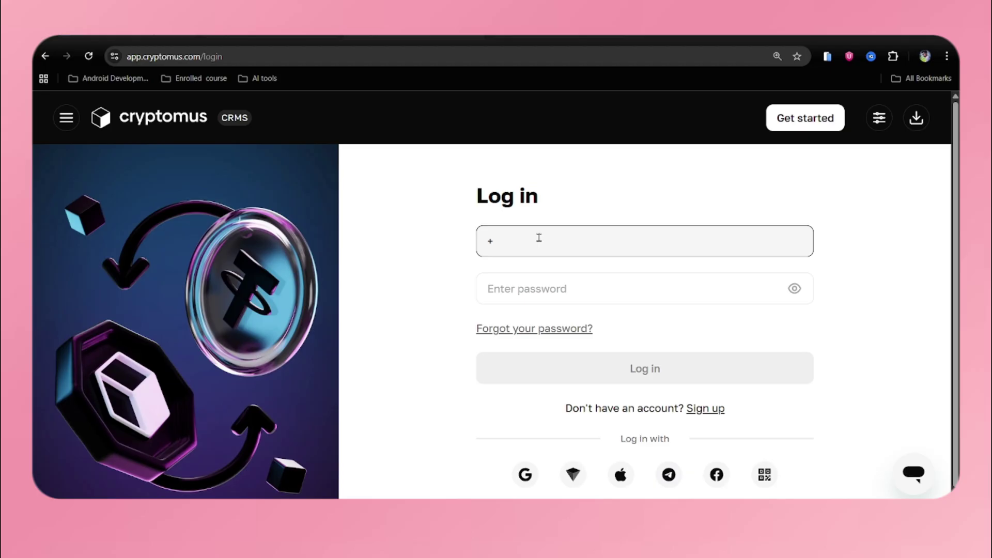
click(537, 288)
text(•••••••)
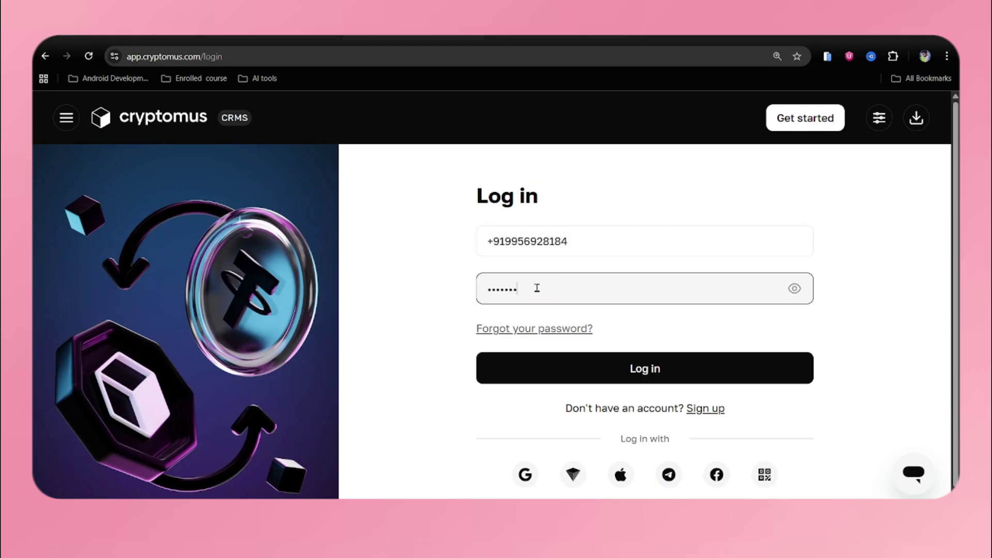
key(Return)
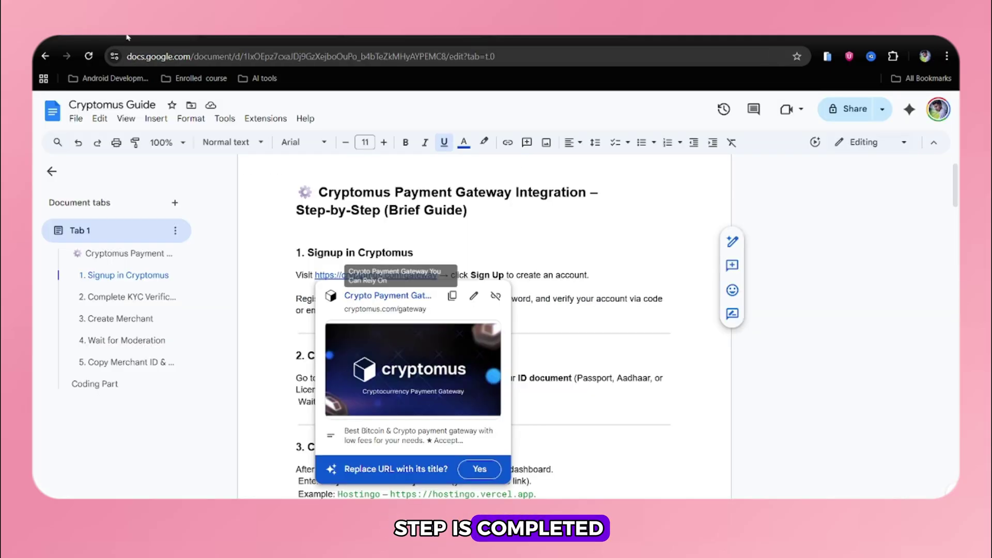
- Jump to the guide's Complete KYC Verification section and check the account's KYC Approved status
scroll(307, 270, down, 3)
click(306, 270)
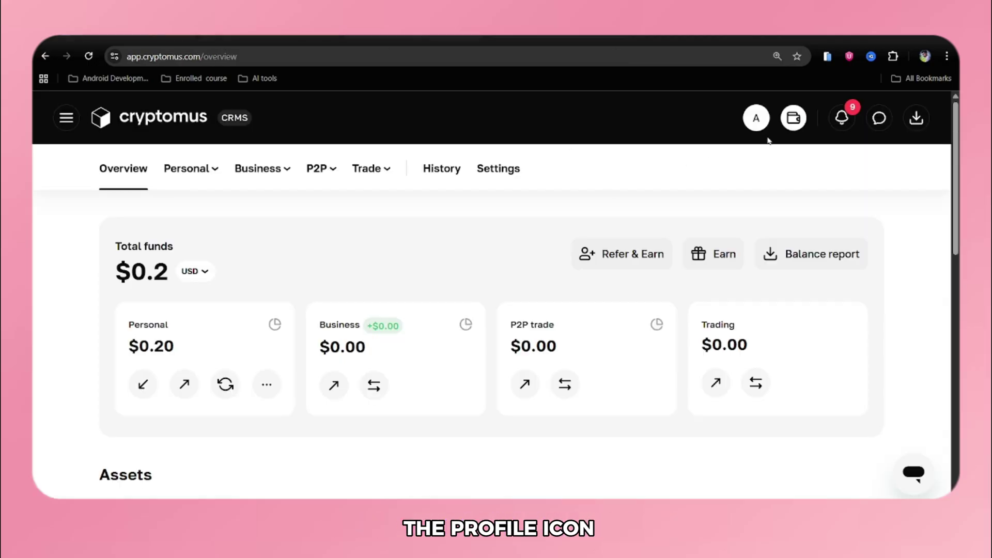
click(757, 120)
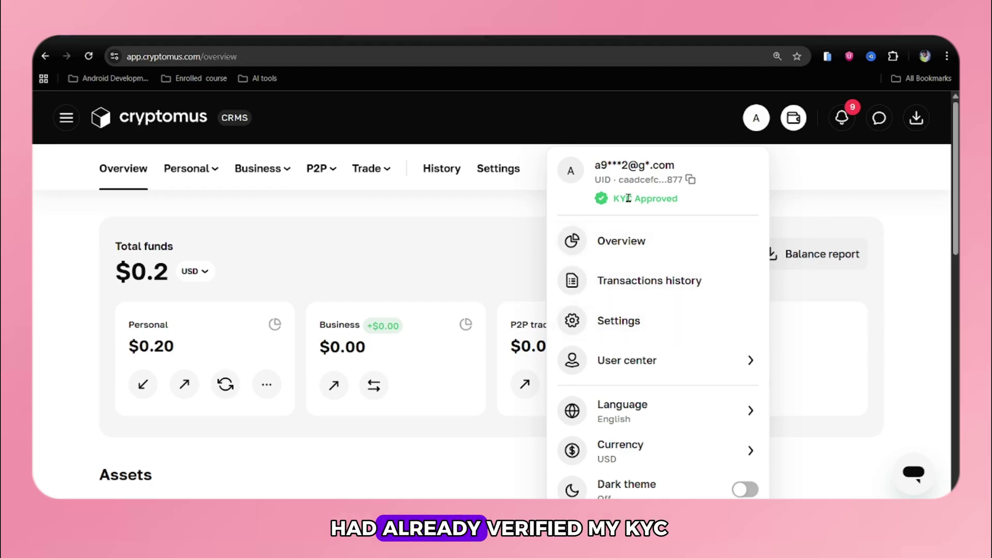
drag(689, 204, 588, 209)
click(615, 322)
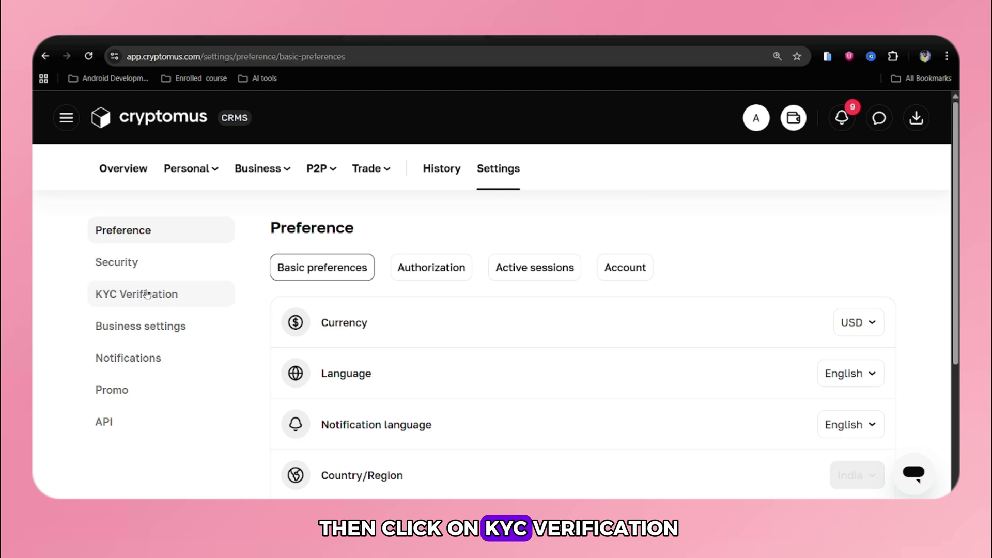
- Show the KYC Verification settings page confirming verification successfully passed
click(147, 294)
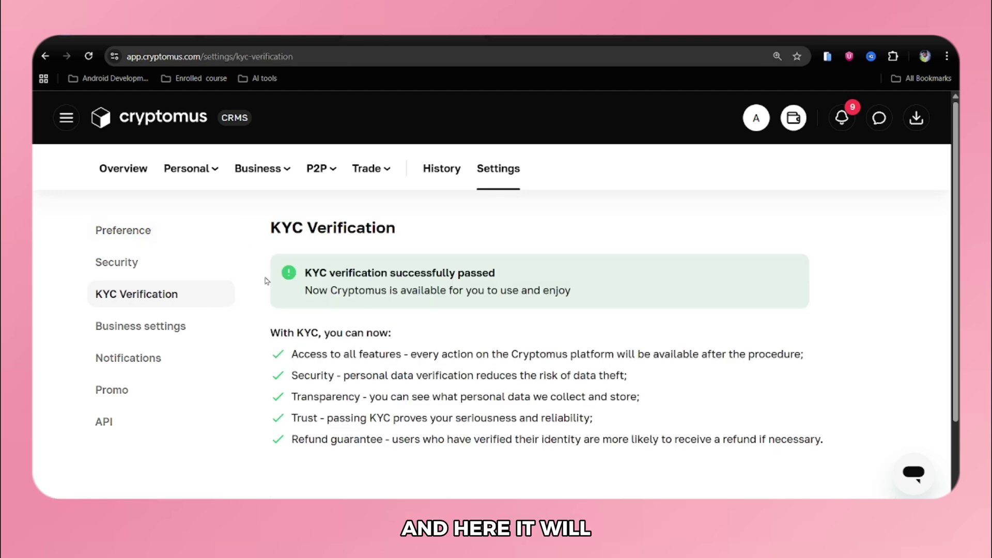
drag(310, 272, 497, 274)
scroll(386, 329, down, 2)
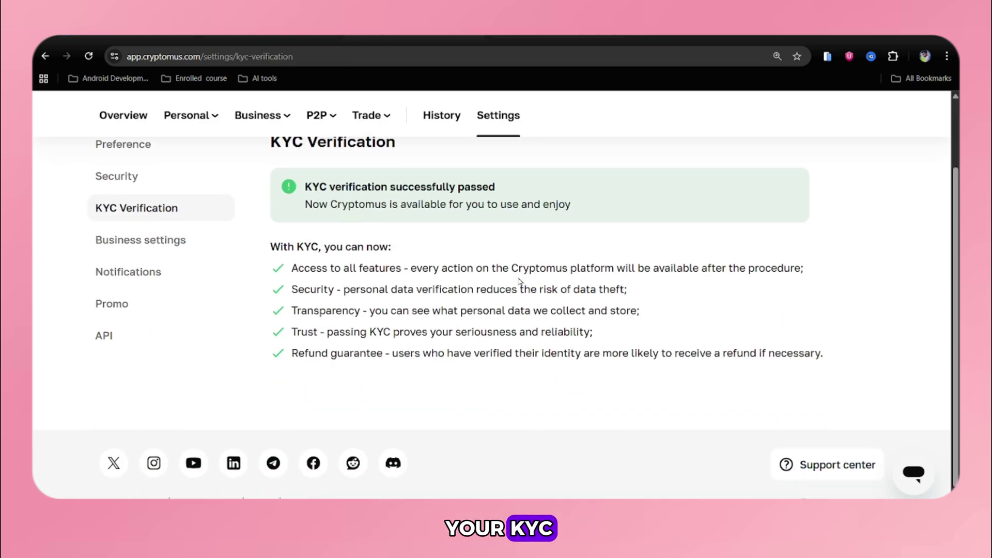
scroll(386, 329, up, 2)
scroll(387, 334, down, 1)
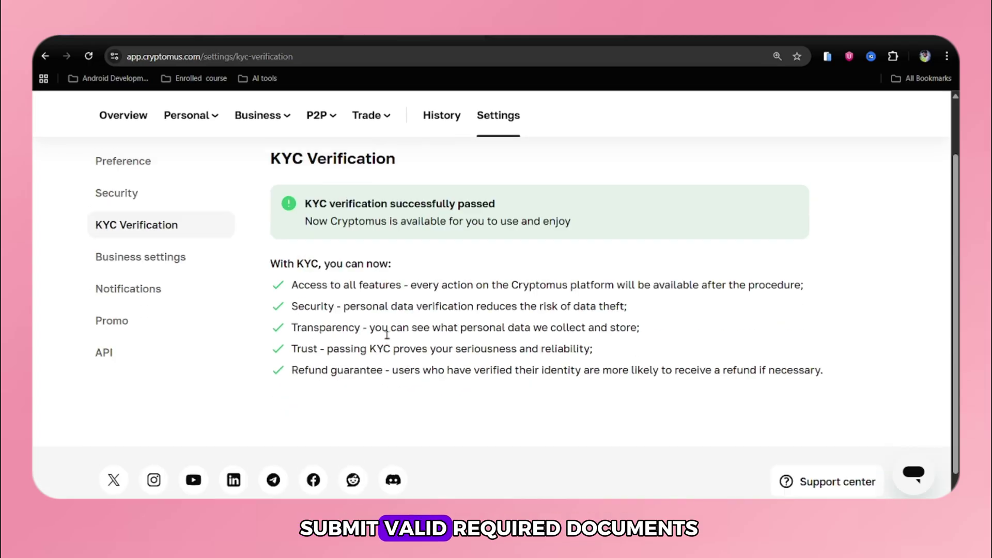
scroll(387, 335, down, 1)
scroll(387, 334, up, 3)
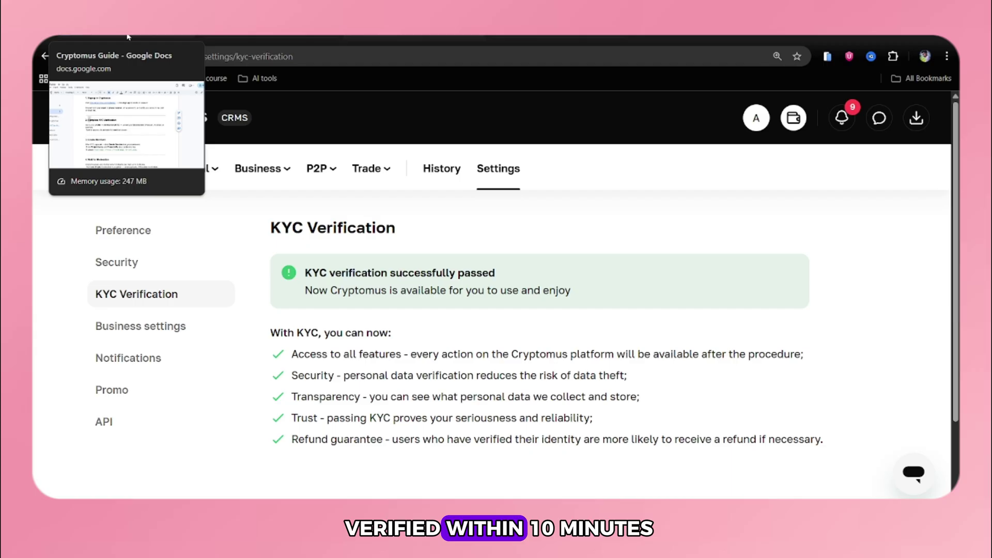
- Return to the Cryptomus Guide and read ahead to the Create Merchant step
click(129, 37)
scroll(376, 257, down, 2)
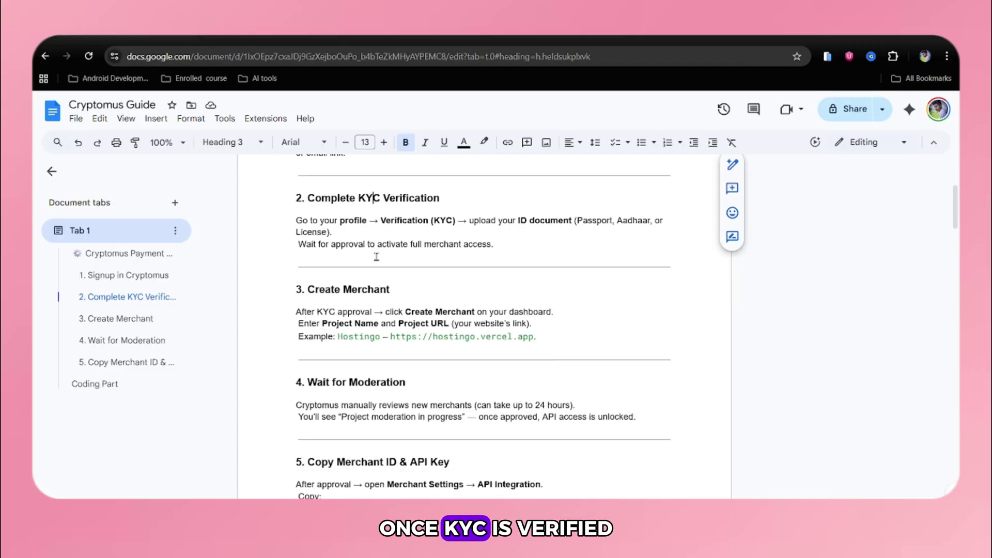
double_click(594, 222)
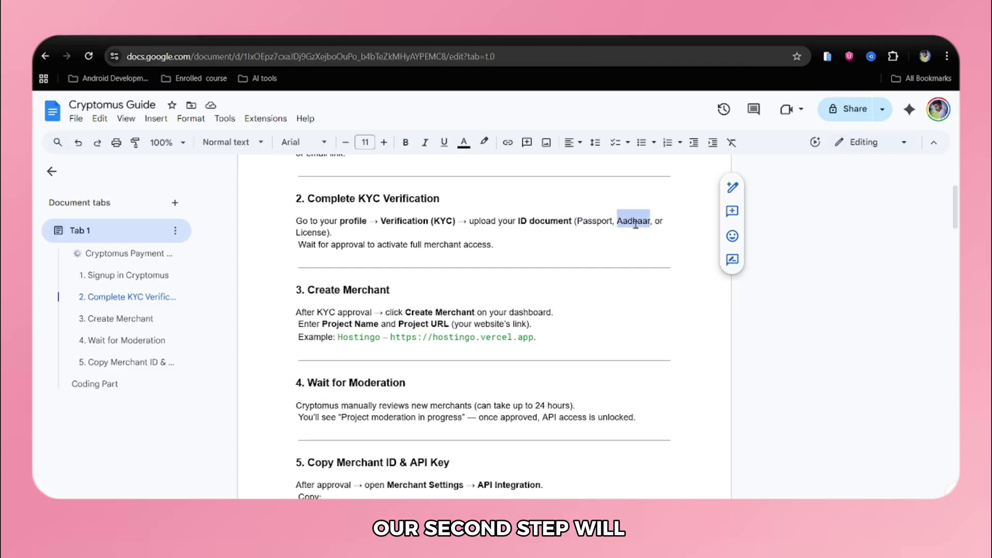
scroll(502, 302, down, 1)
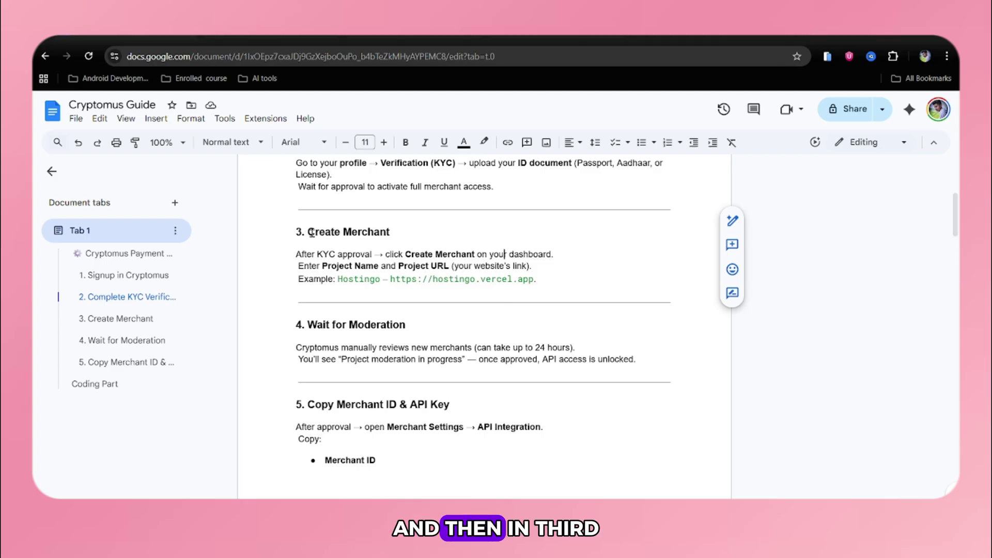
drag(308, 232, 393, 230)
click(393, 230)
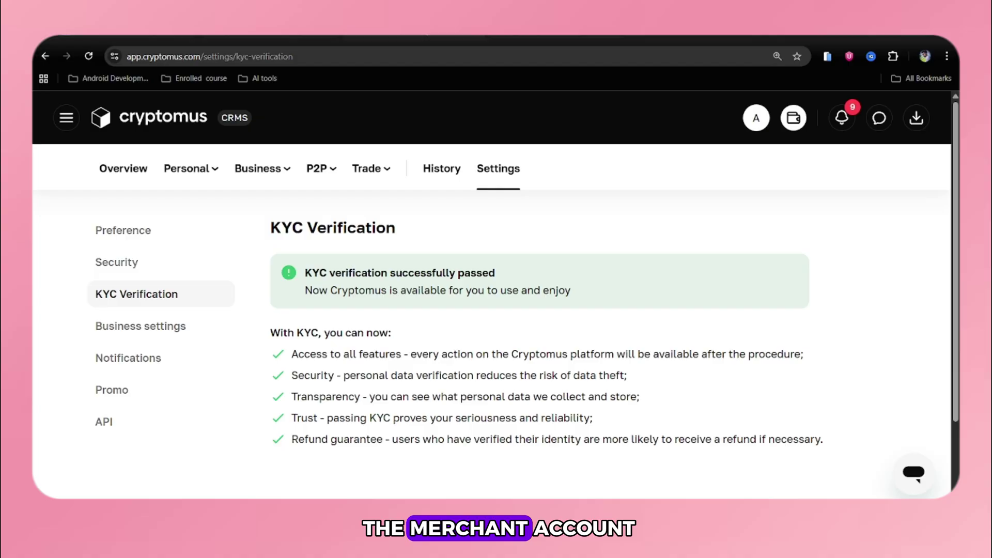
- Create a merchant named DevZoneX under Business > Merchants and open its setup
click(284, 176)
click(290, 274)
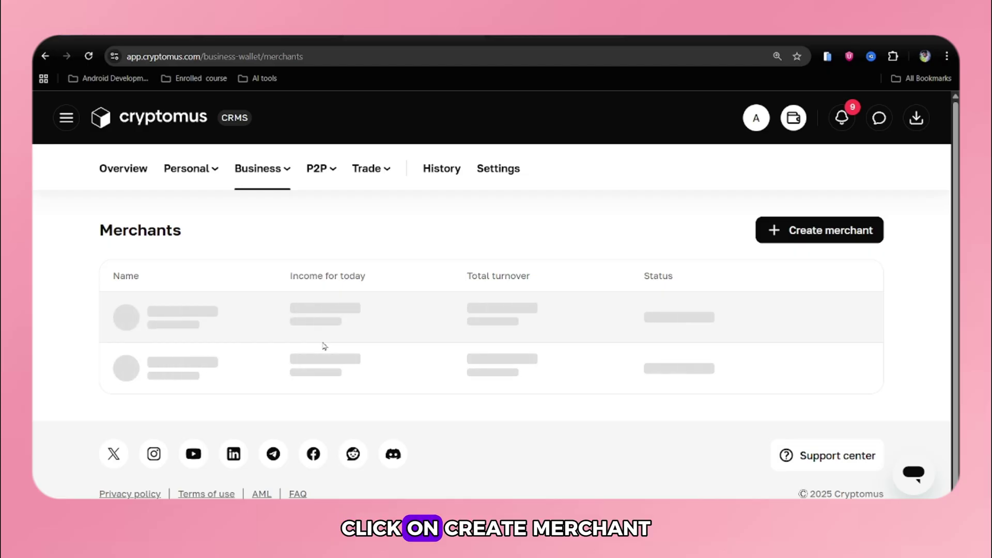
click(806, 230)
click(425, 311)
text(DevZoneX)
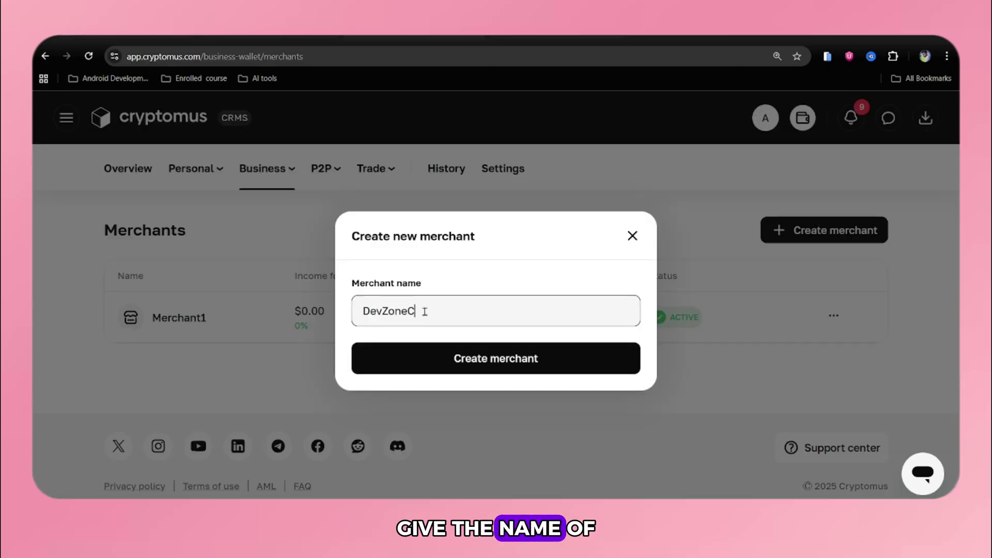
click(471, 358)
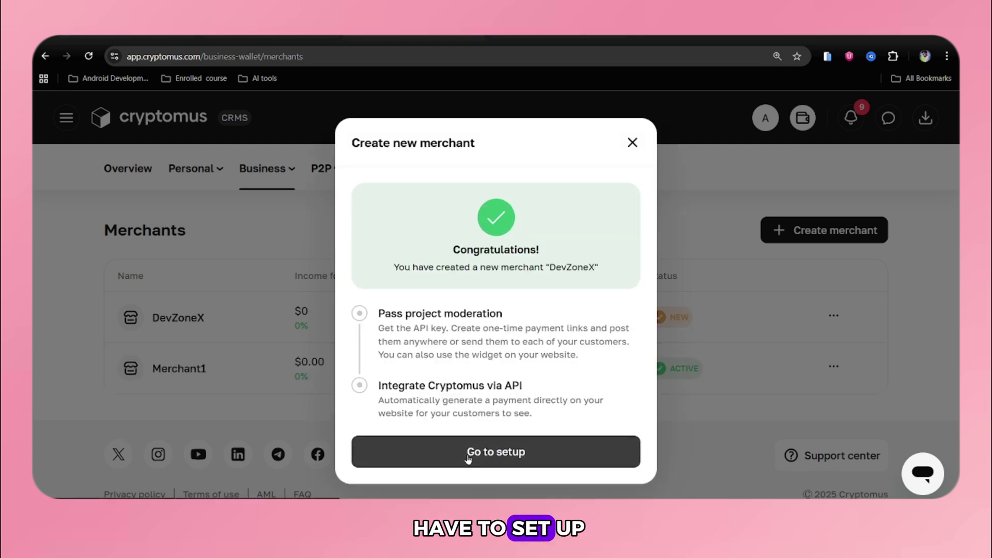
click(469, 457)
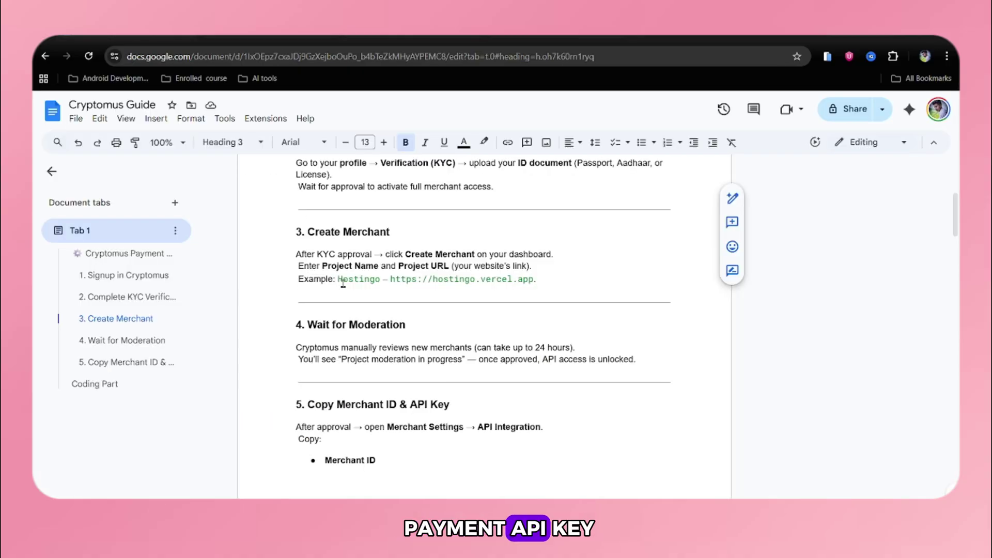
- Open the DevZoneX merchant's API integration request form and start on the Project URL field
drag(298, 267, 521, 264)
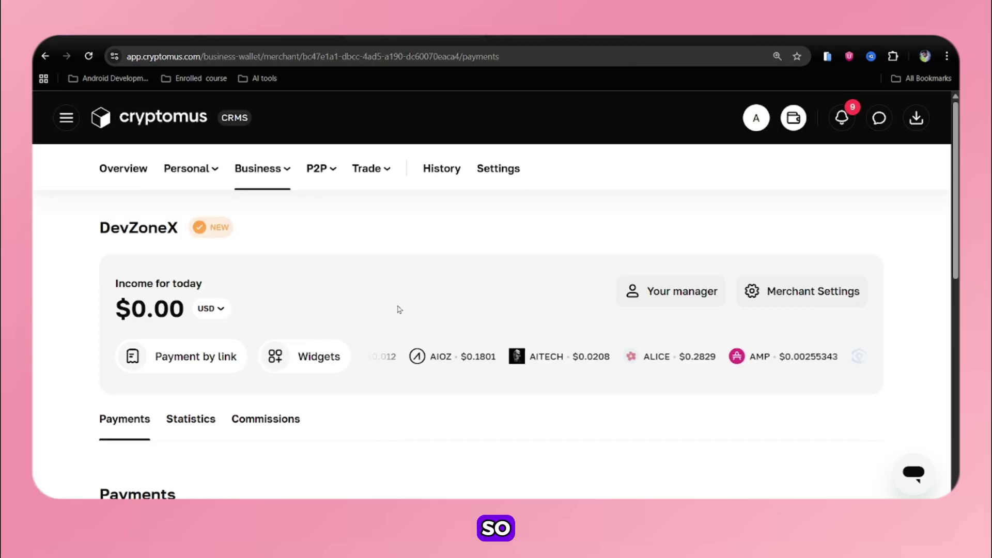
scroll(396, 308, down, 2)
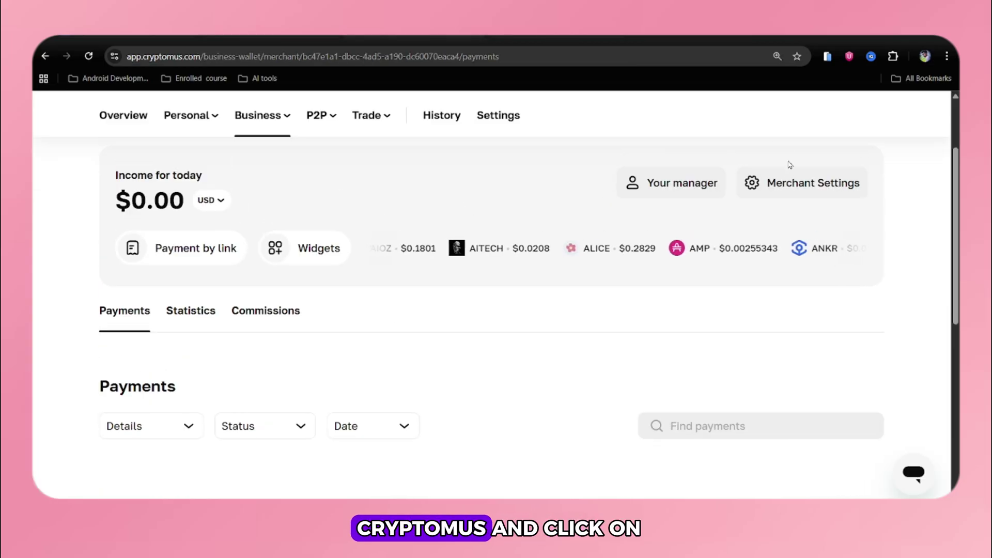
click(785, 186)
scroll(319, 336, down, 2)
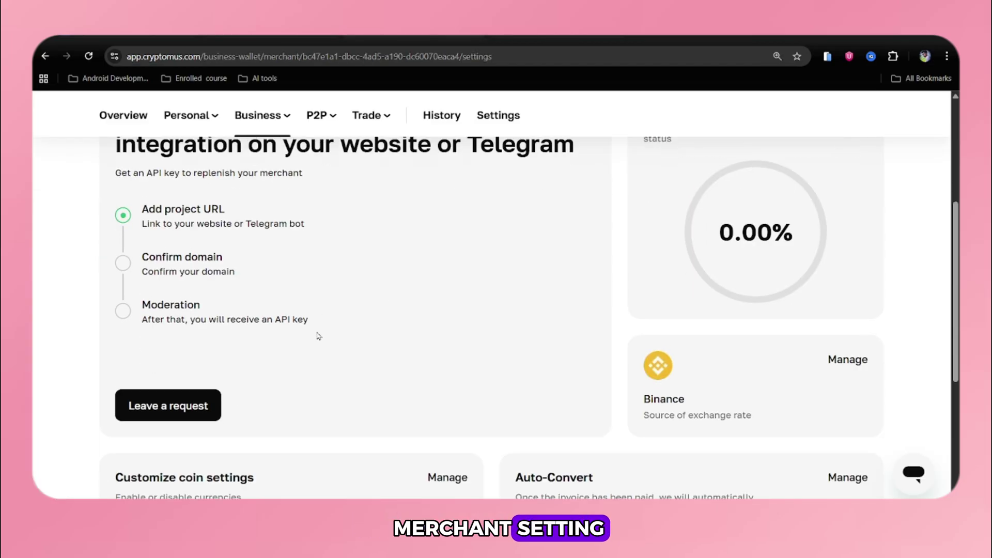
scroll(319, 336, down, 1)
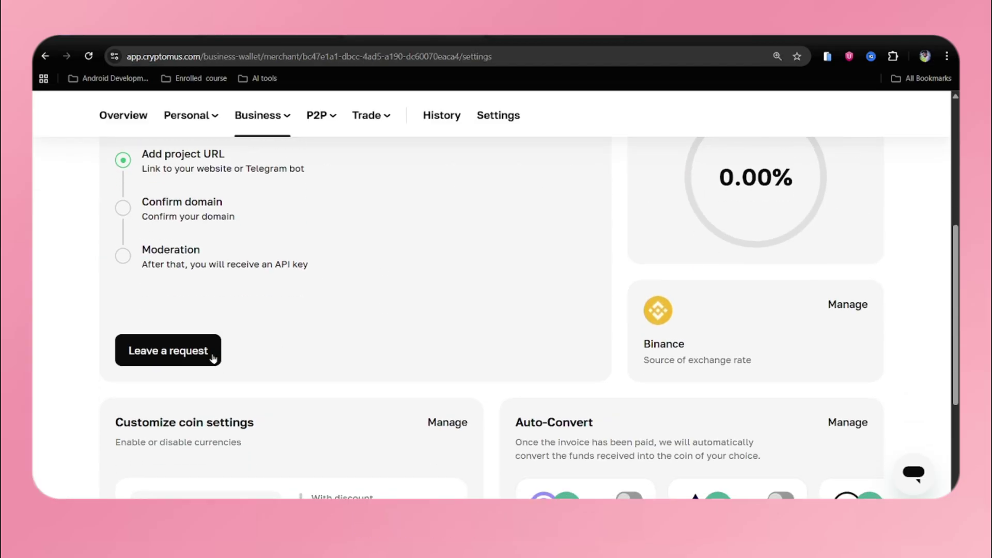
click(175, 362)
scroll(170, 232, down, 3)
click(142, 277)
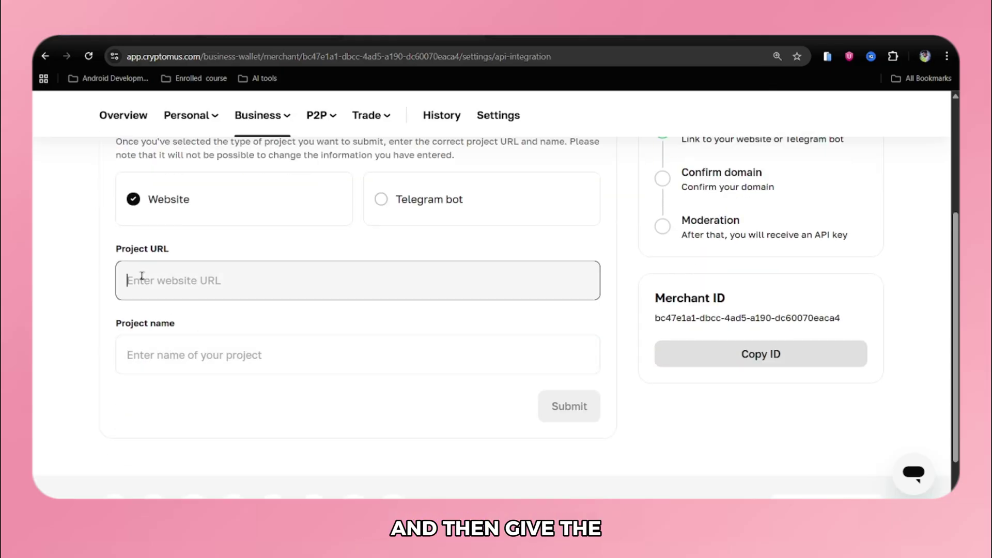
- Search for Vercel in a new tab and open its dashboard
key(ctrl+t)
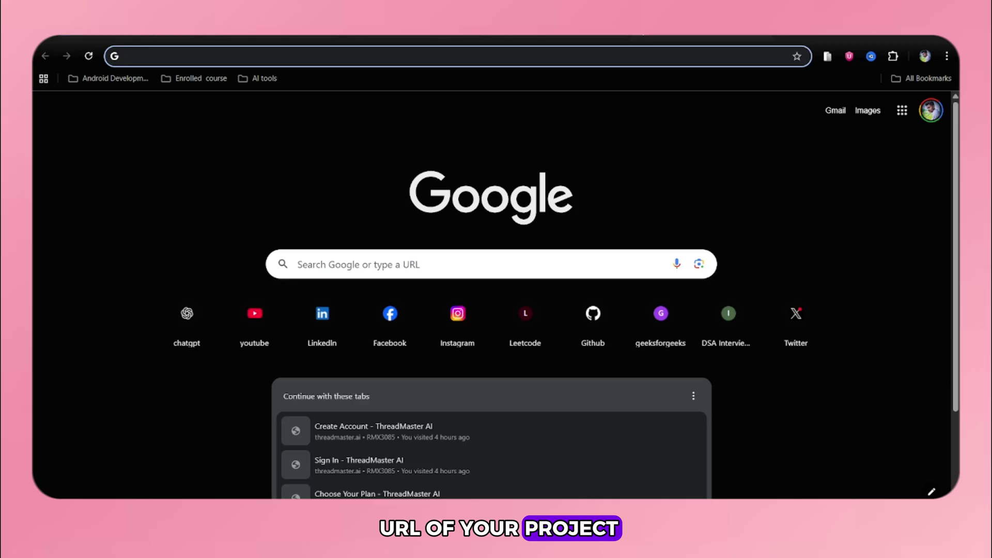
text(ver)
key(Return)
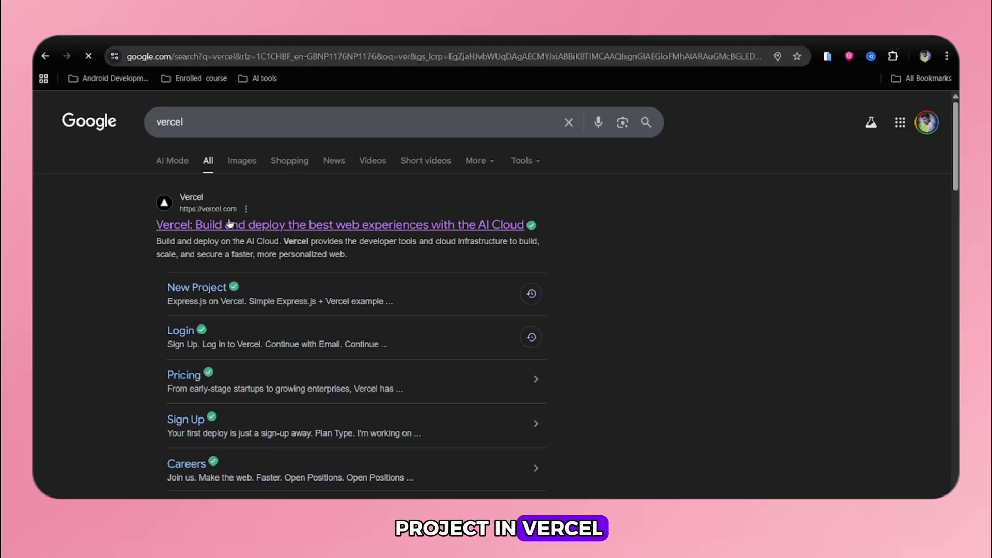
click(230, 223)
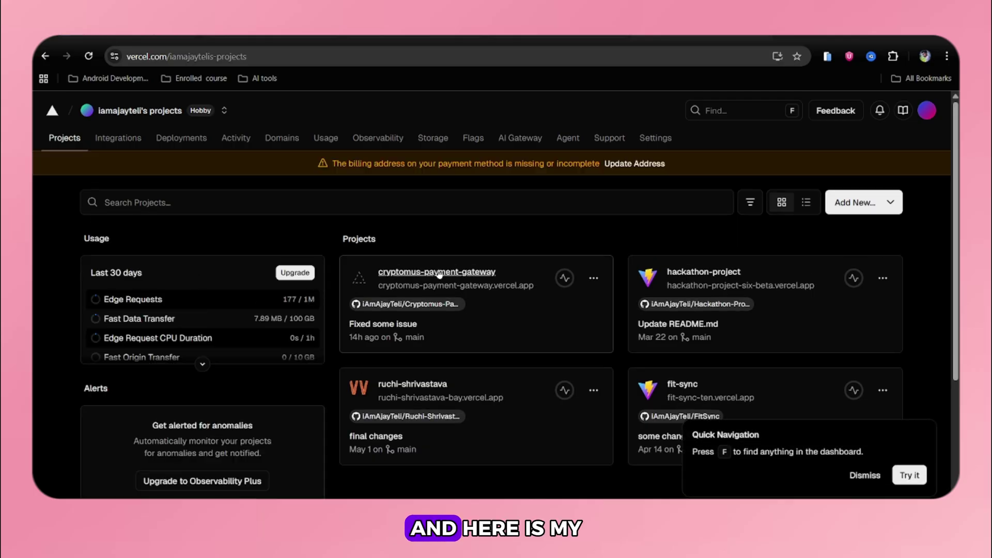
- Open the cryptomus-payment-gateway project's live site and select its vercel.app address
click(440, 274)
scroll(439, 273, down, 1)
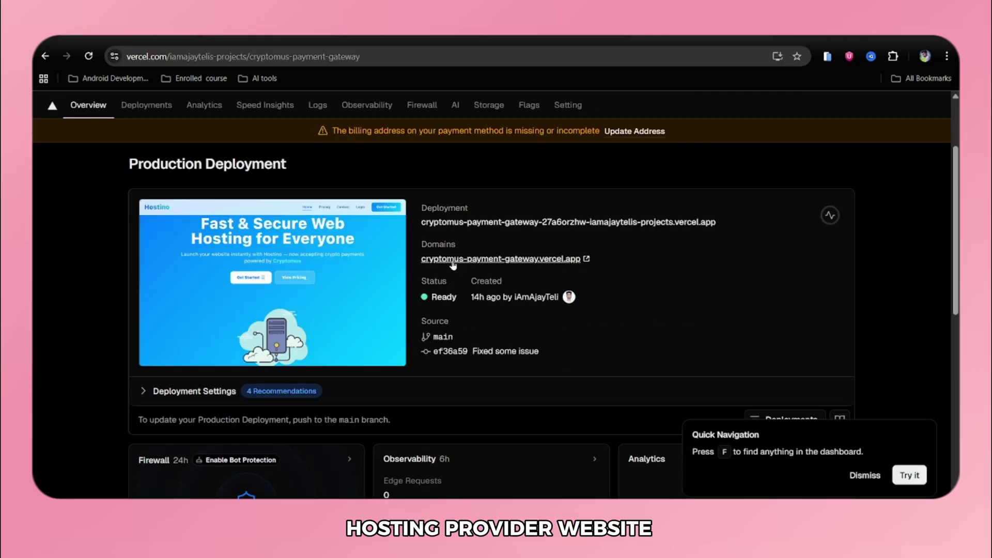
click(453, 265)
scroll(549, 261, down, 5)
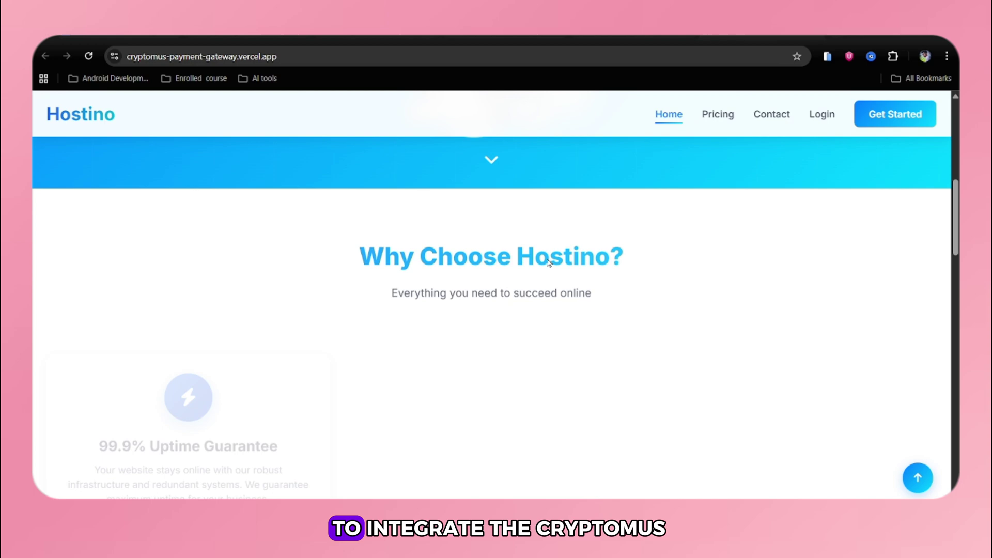
scroll(549, 261, up, 5)
scroll(550, 262, down, 20)
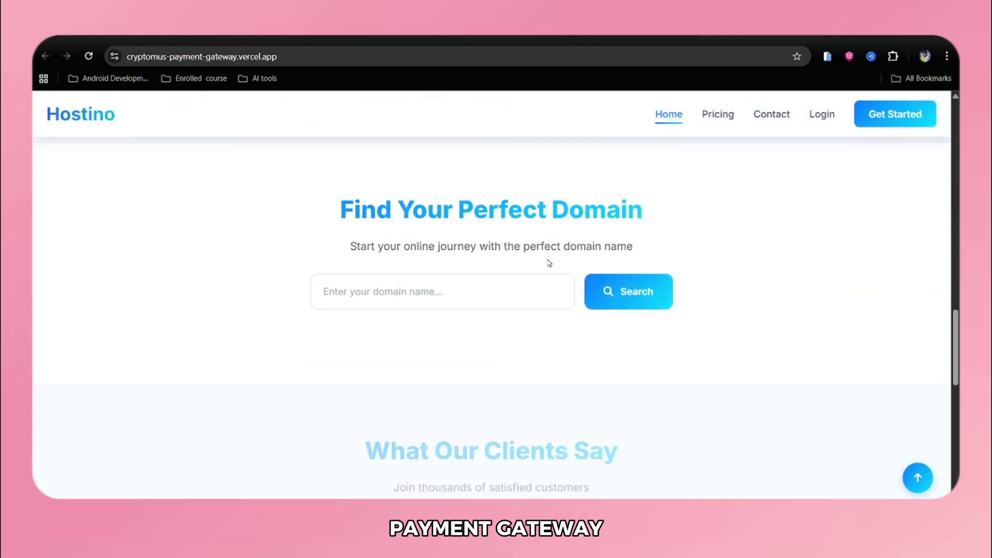
scroll(549, 262, down, 5)
scroll(548, 260, up, 20)
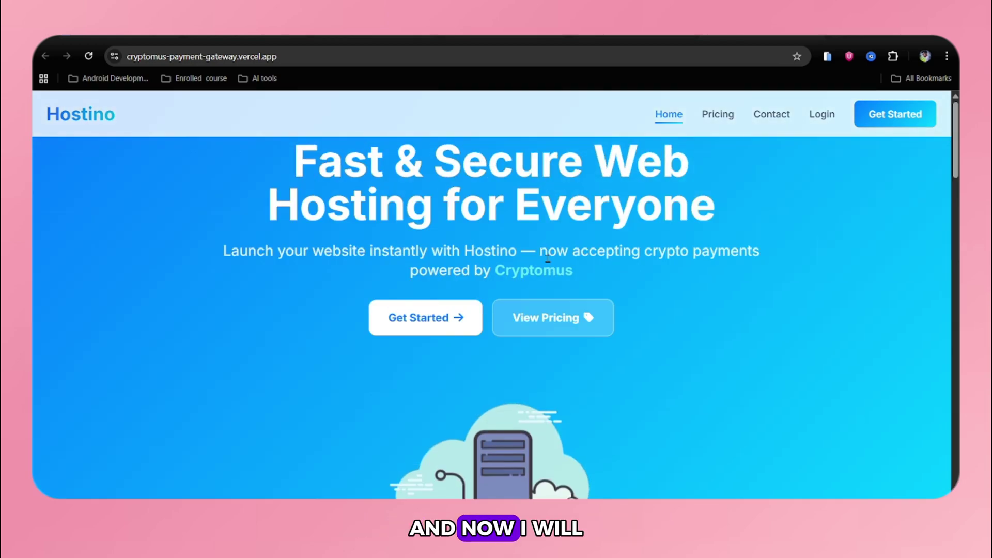
click(219, 56)
key(ctrl+c)
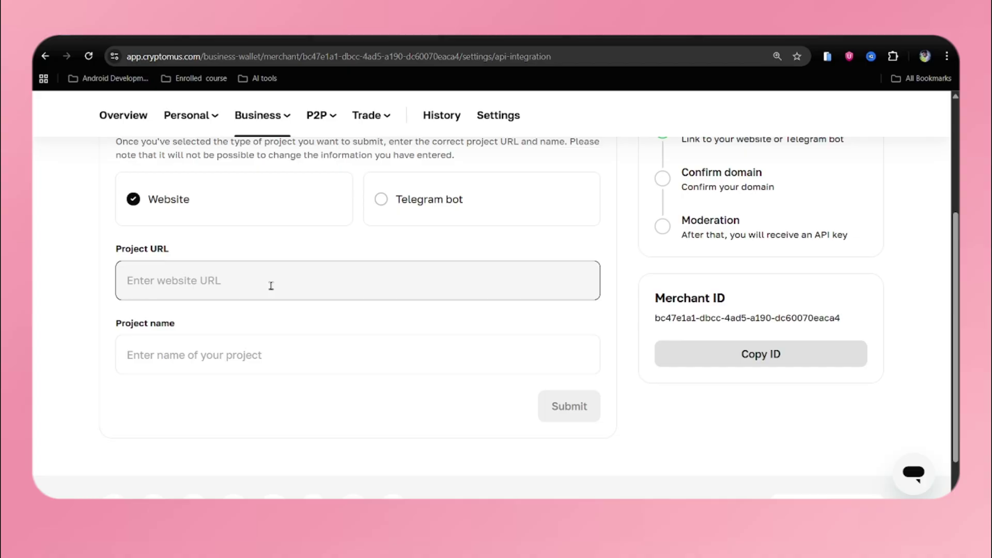
- Submit the pasted site URL as the project URL with project name Hostino
click(270, 286)
key(ctrl+v)
click(211, 363)
text(Hostino)
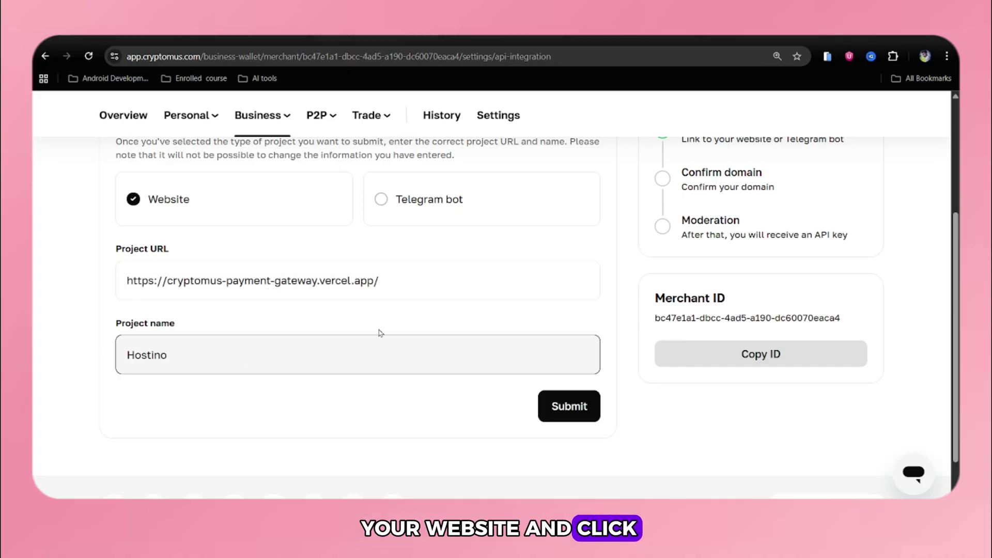
click(568, 406)
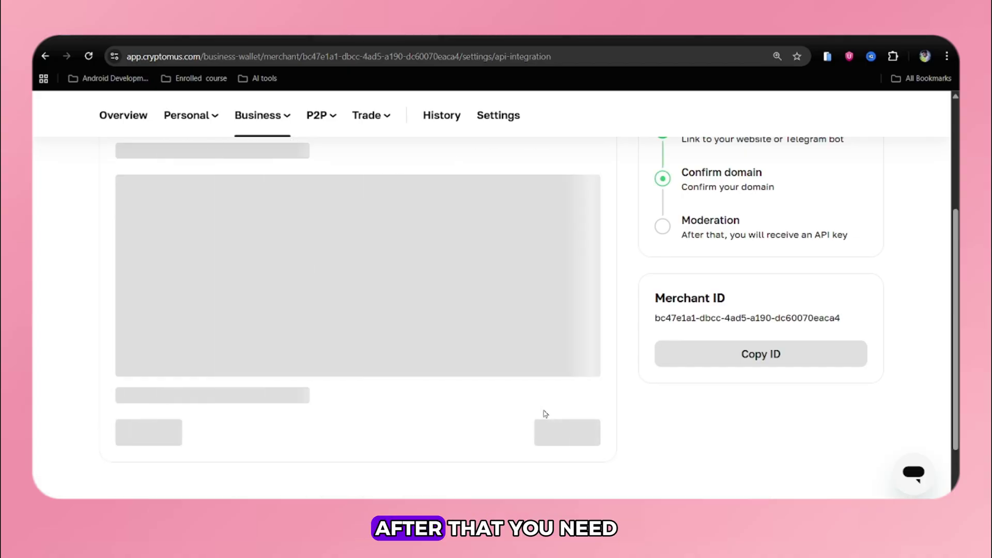
- Choose 'Using a meta tag on the site' confirmation and copy the verification meta tag
scroll(312, 395, up, 1)
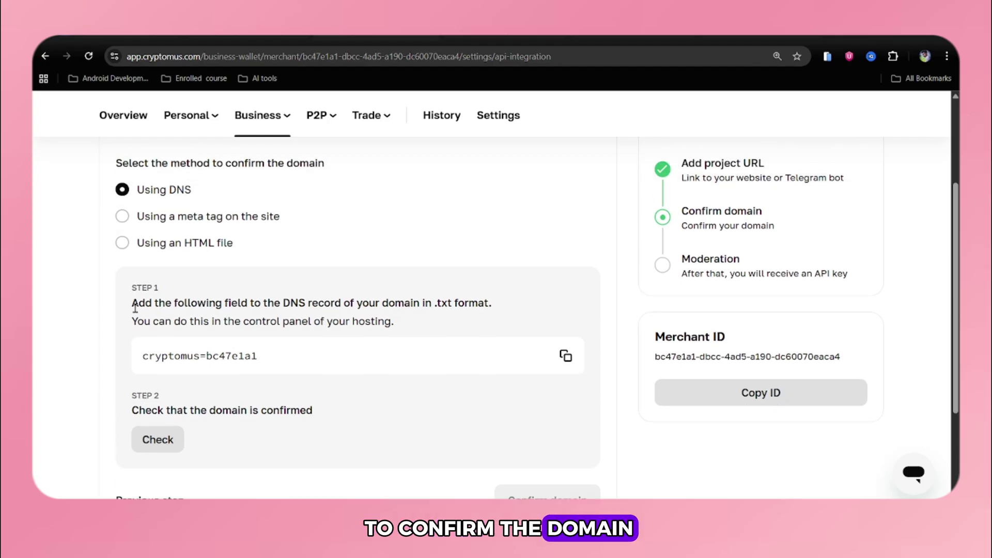
click(124, 217)
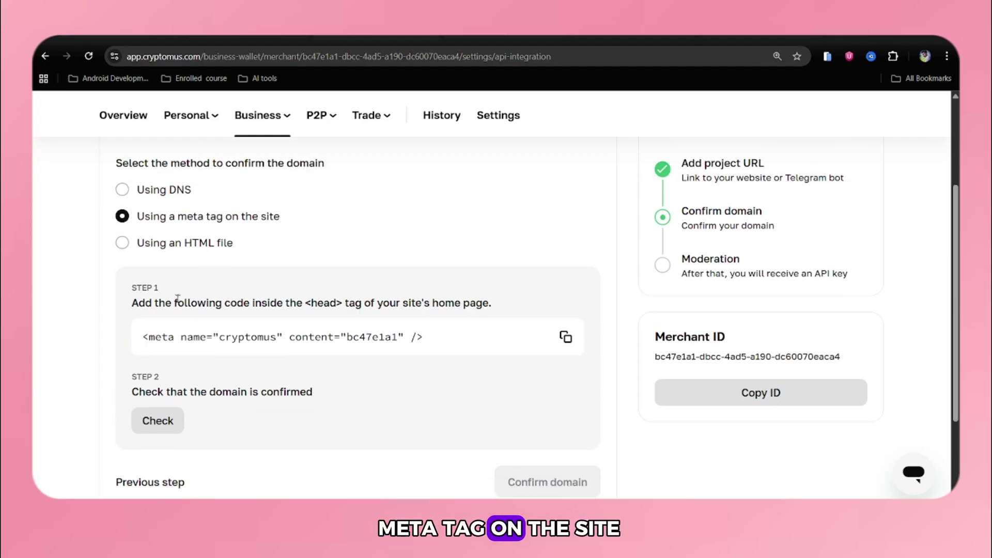
drag(127, 307, 506, 311)
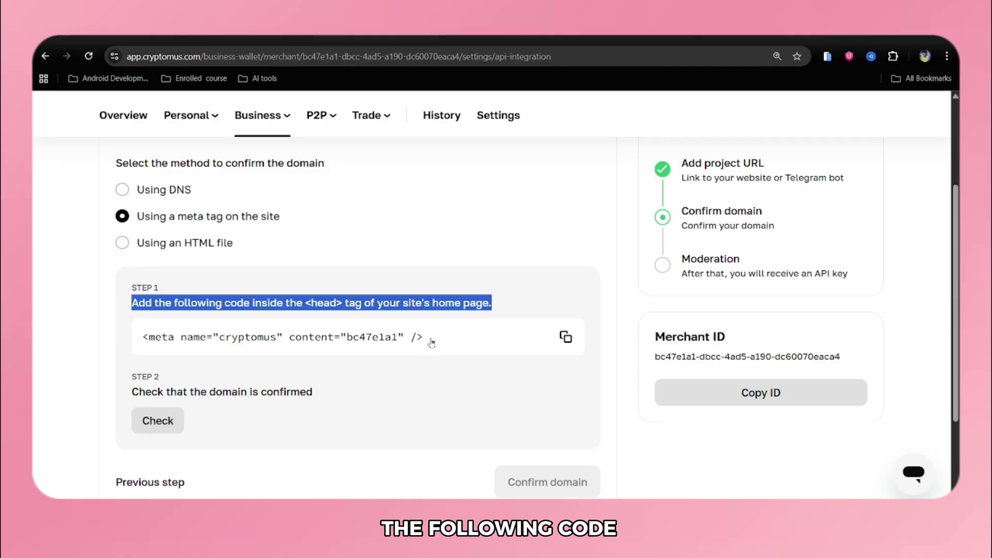
click(170, 340)
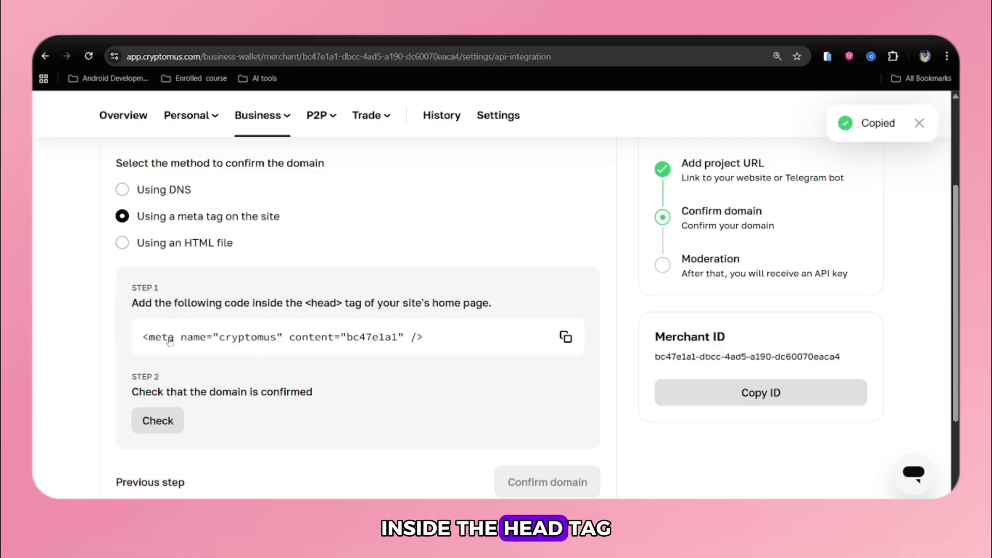
click(566, 337)
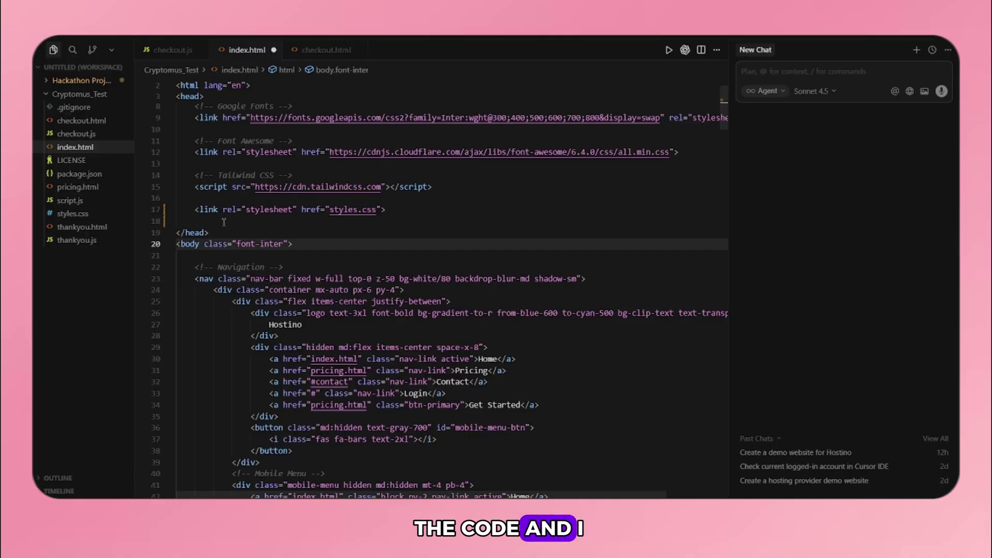
- Paste the meta tag into line 18 of index.html, commit it as 'Integrated the cryptomus' and push
click(225, 222)
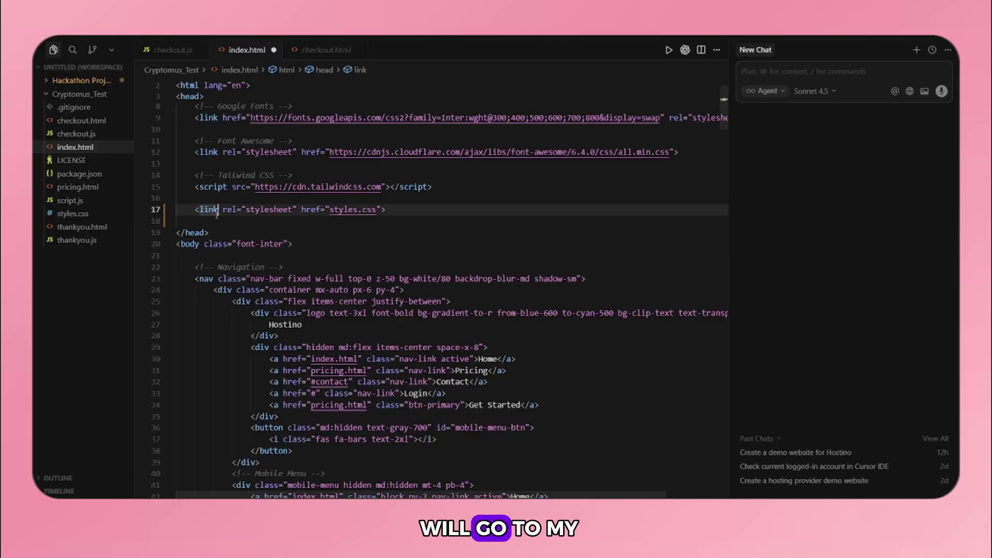
key(ctrl+v)
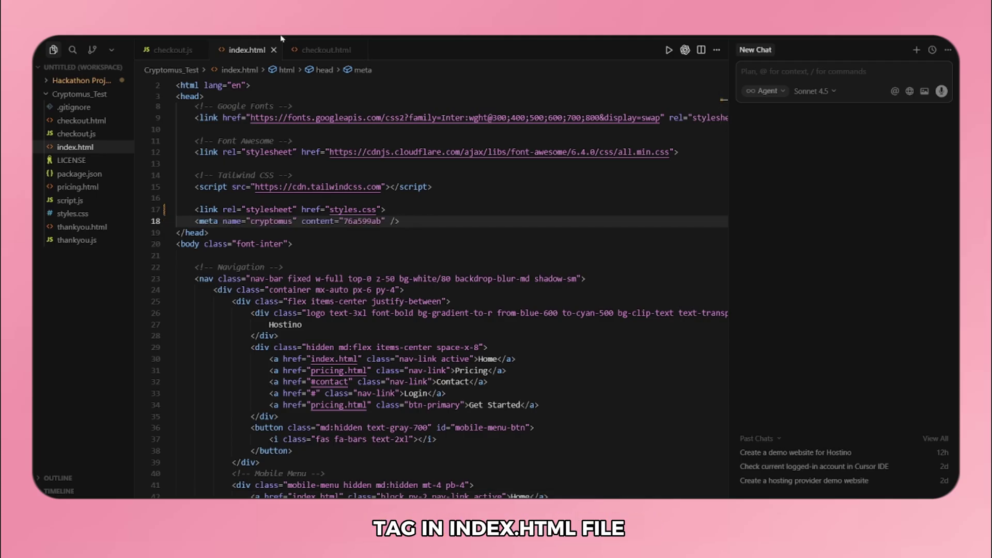
mouse_move(310, 46)
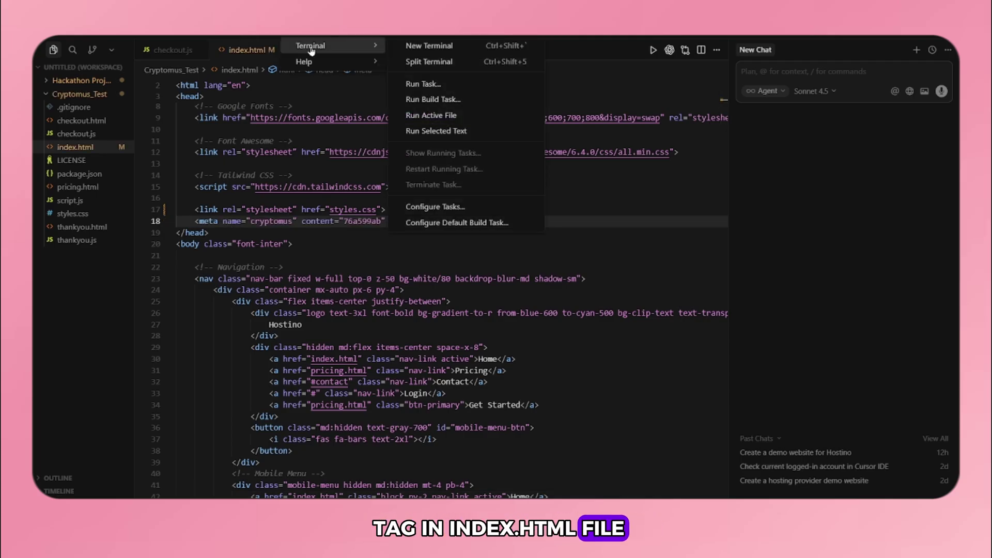
click(432, 47)
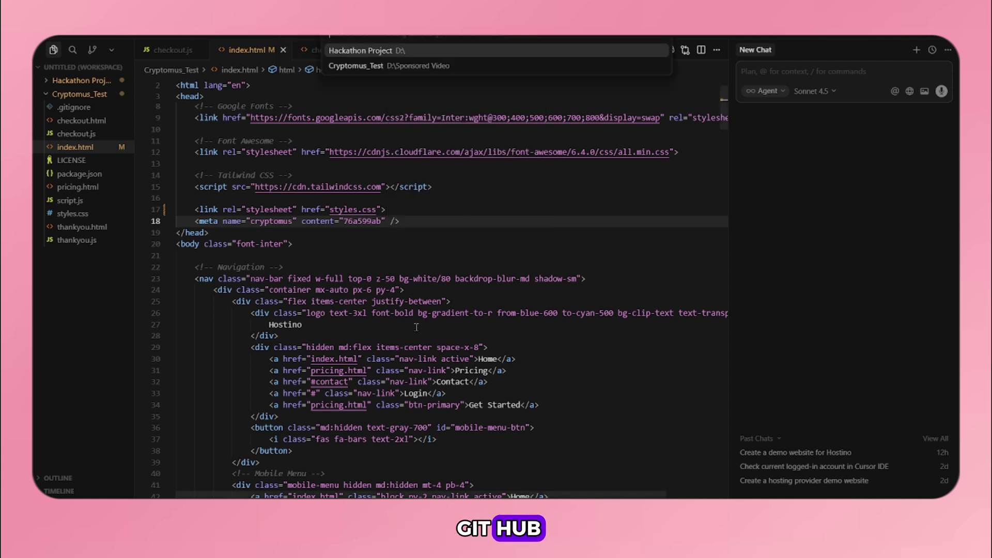
click(355, 67)
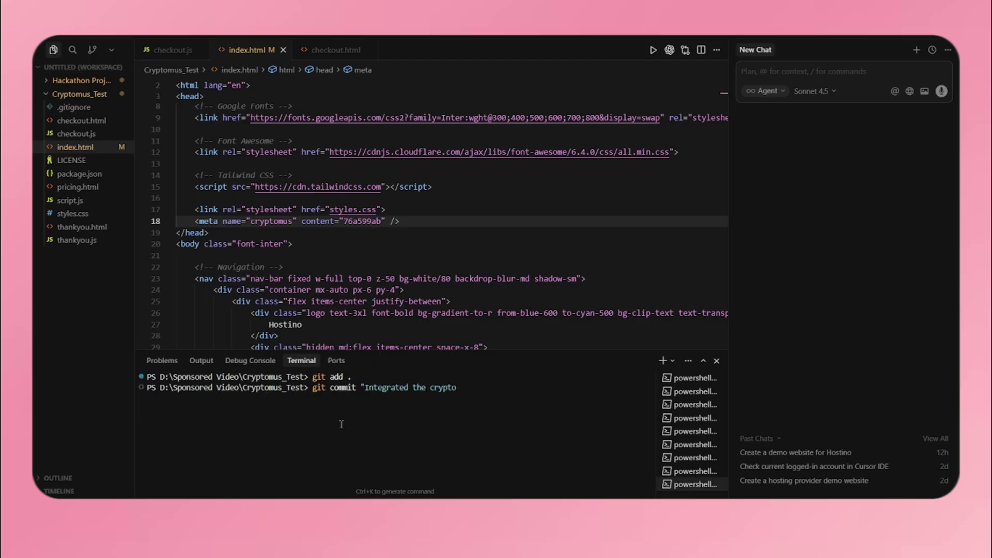
text(mus")
key(Return)
text(-m)
key(Return)
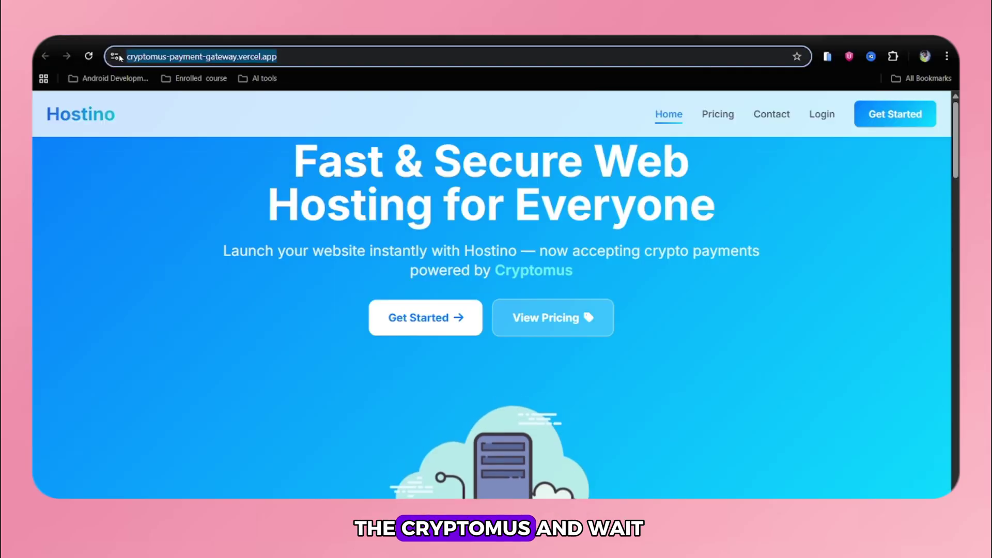
- Check the meta tag on the Hostino site and confirm the domain to submit the project
key(Return)
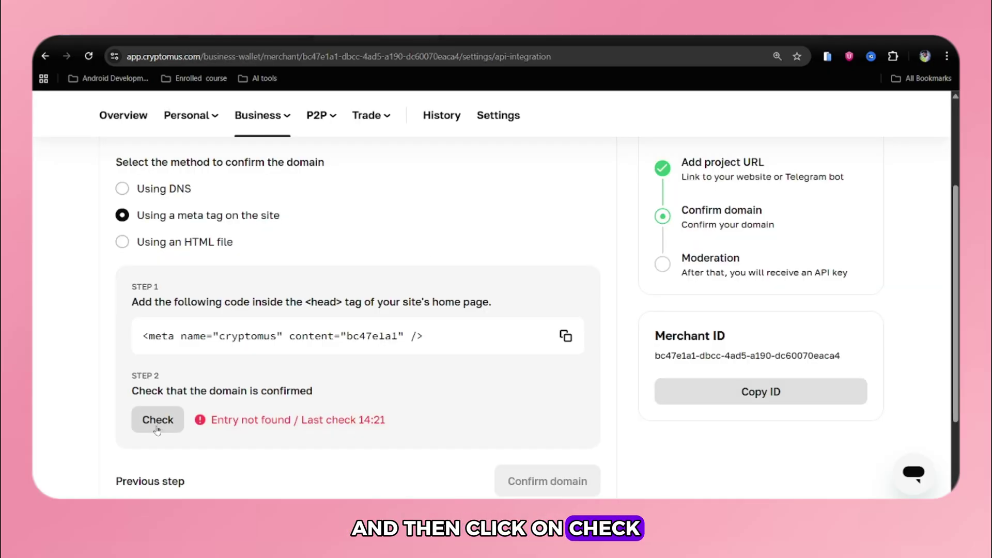
click(157, 420)
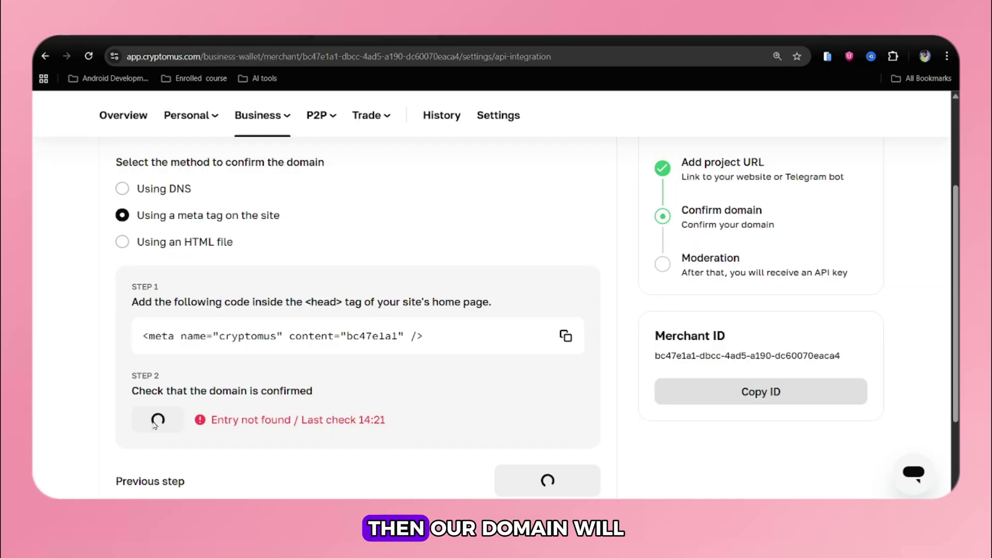
scroll(237, 424, down, 1)
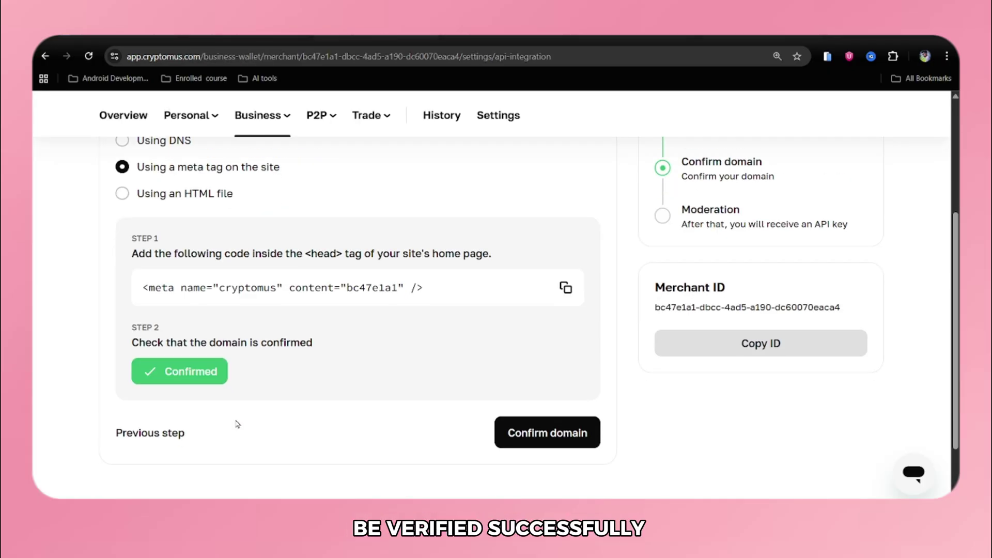
click(519, 442)
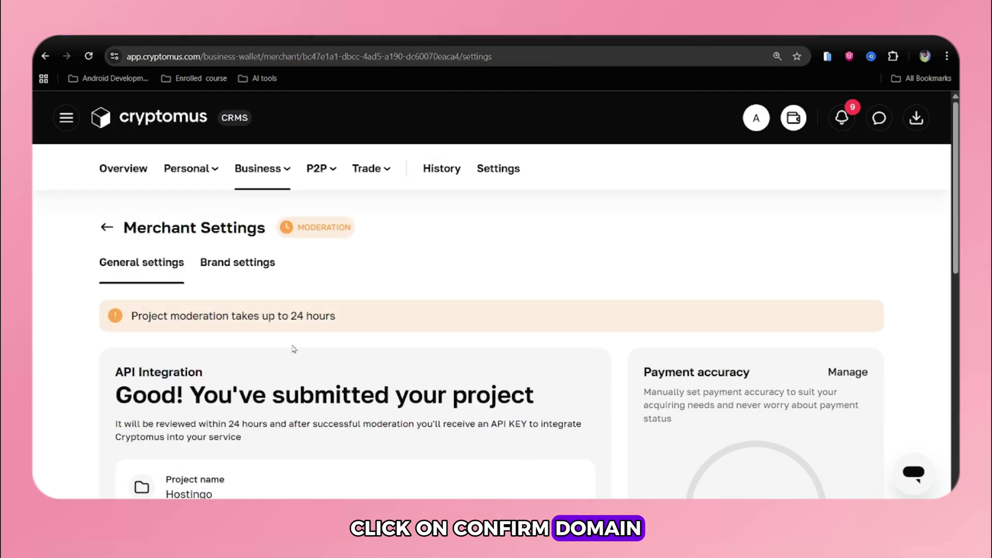
- Read the 24-hour moderation notice and return to the Merchants list showing DevZoneX
drag(337, 316, 131, 313)
scroll(219, 339, down, 1)
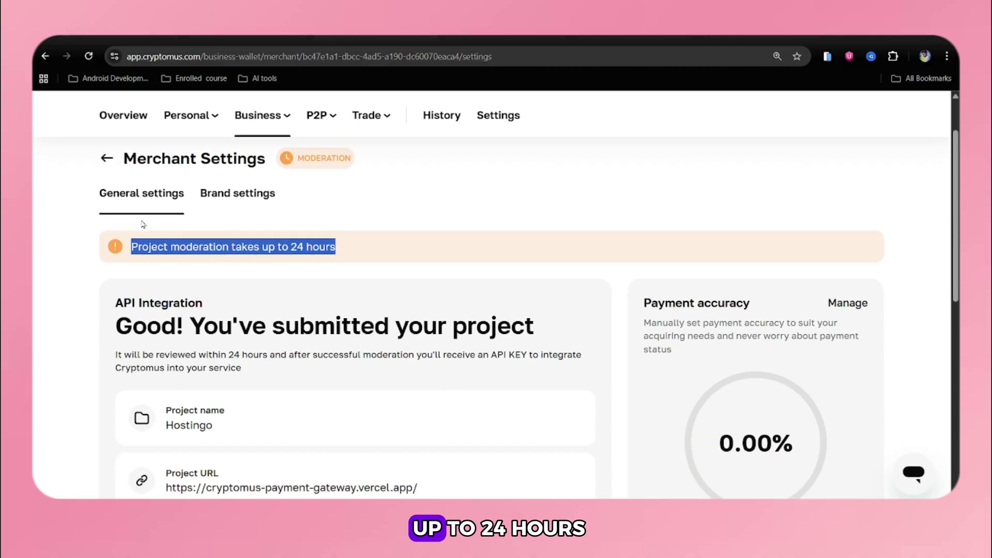
click(137, 243)
drag(137, 243, 370, 239)
click(372, 239)
scroll(382, 310, down, 2)
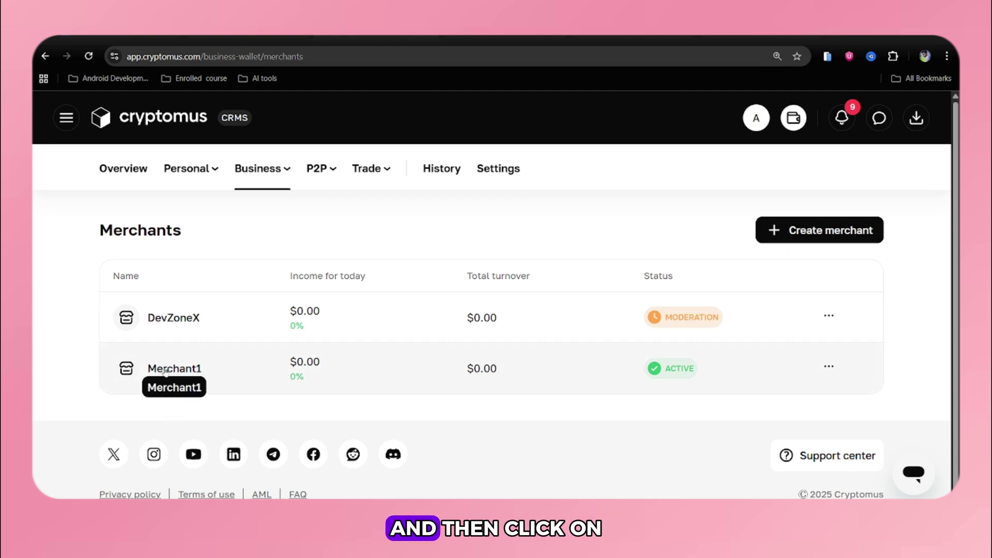
- Copy Merchant1's Payment API key and Merchant ID from its Merchant Settings API Integration section
click(122, 372)
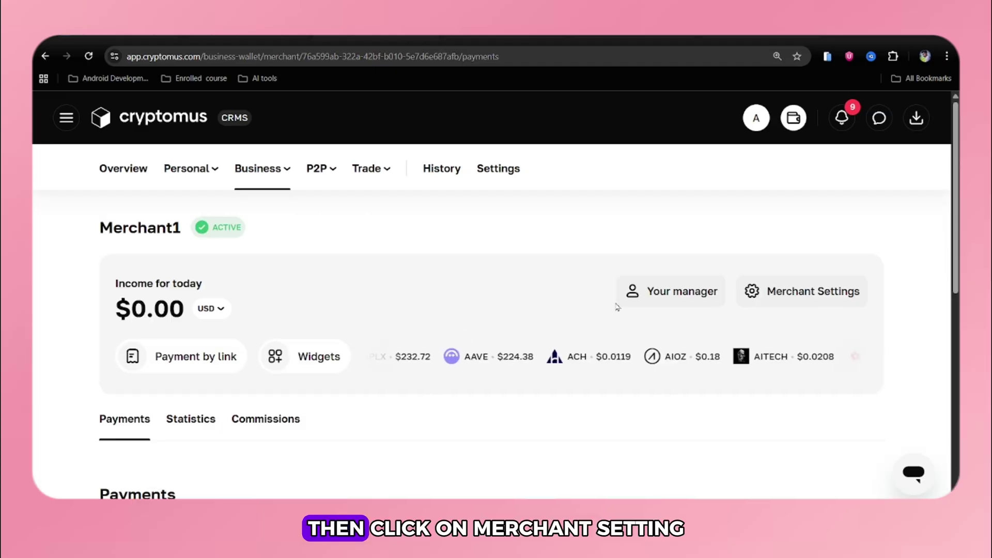
click(773, 297)
scroll(424, 381, down, 4)
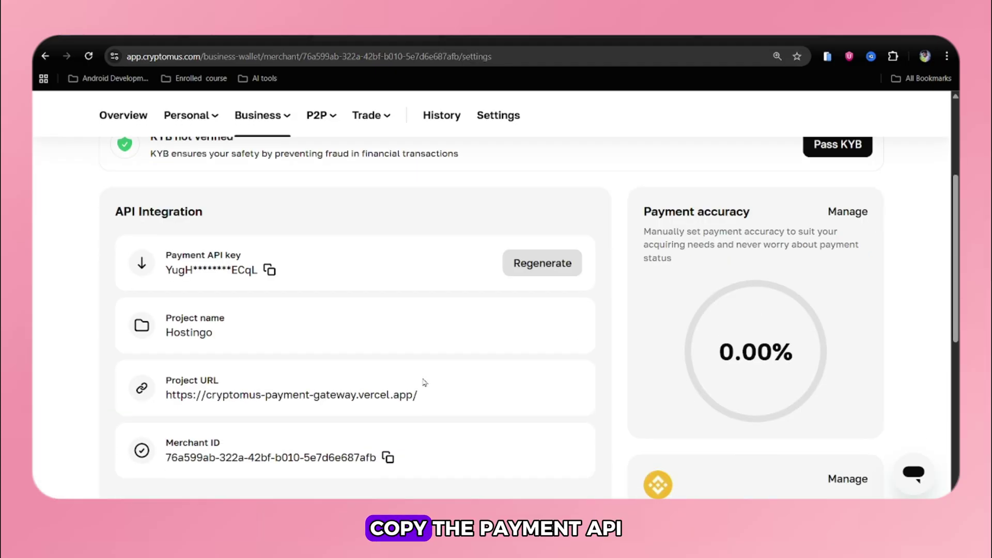
scroll(423, 381, up, 1)
scroll(321, 311, down, 1)
click(268, 271)
scroll(316, 321, down, 2)
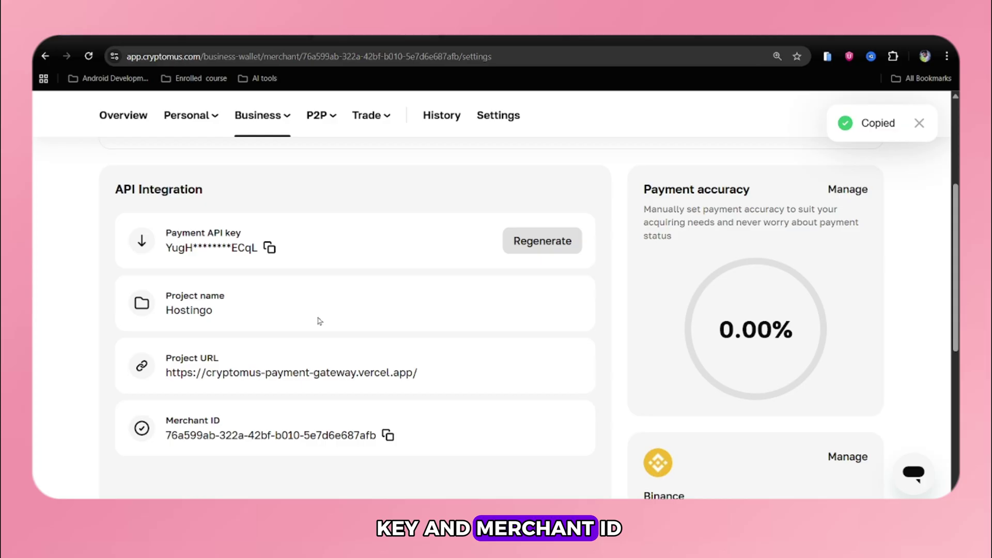
click(387, 382)
scroll(316, 363, up, 2)
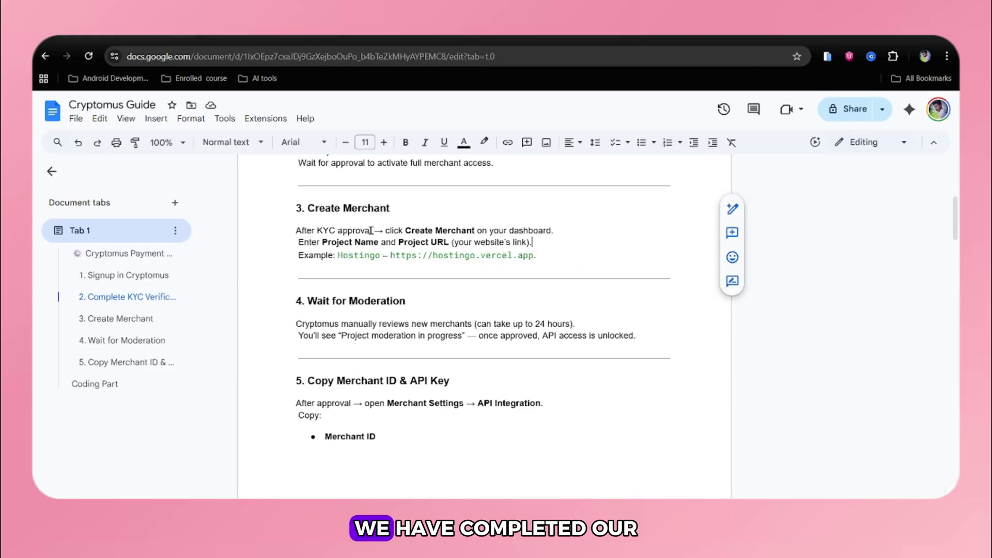
- Scroll the guide past the Create Merchant text and the step 5 instructions
drag(303, 210, 398, 212)
click(432, 303)
scroll(413, 320, down, 1)
drag(296, 310, 367, 350)
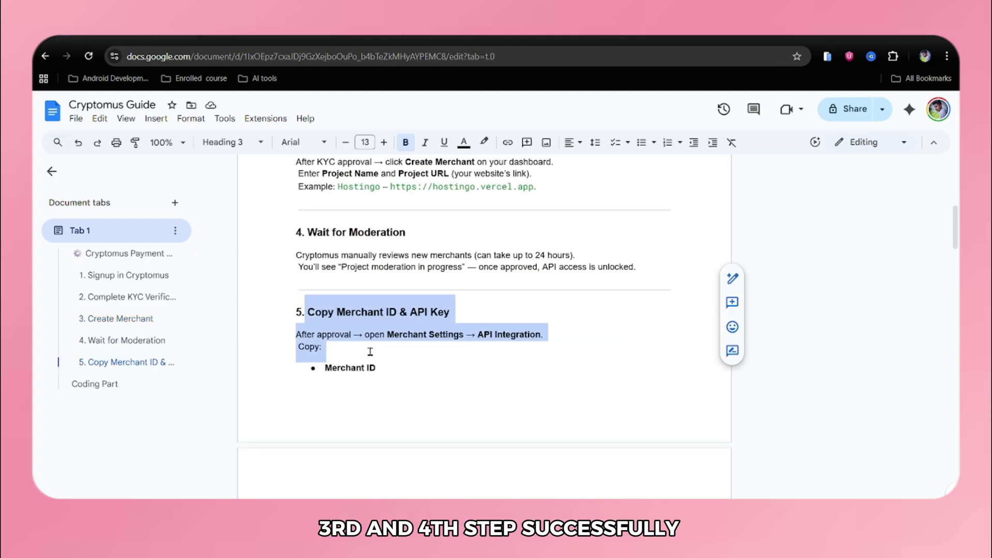
scroll(351, 393, down, 2)
click(335, 430)
scroll(362, 361, down, 5)
- Under the Coding Part heading, select the Step 1 widget script tag line
drag(296, 239, 376, 240)
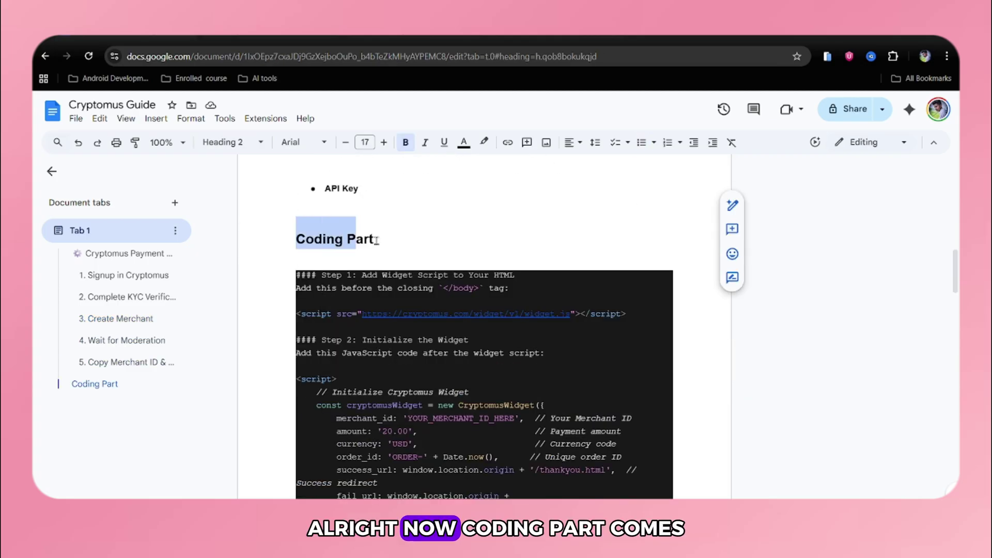
click(420, 239)
scroll(414, 239, down, 2)
scroll(403, 239, up, 1)
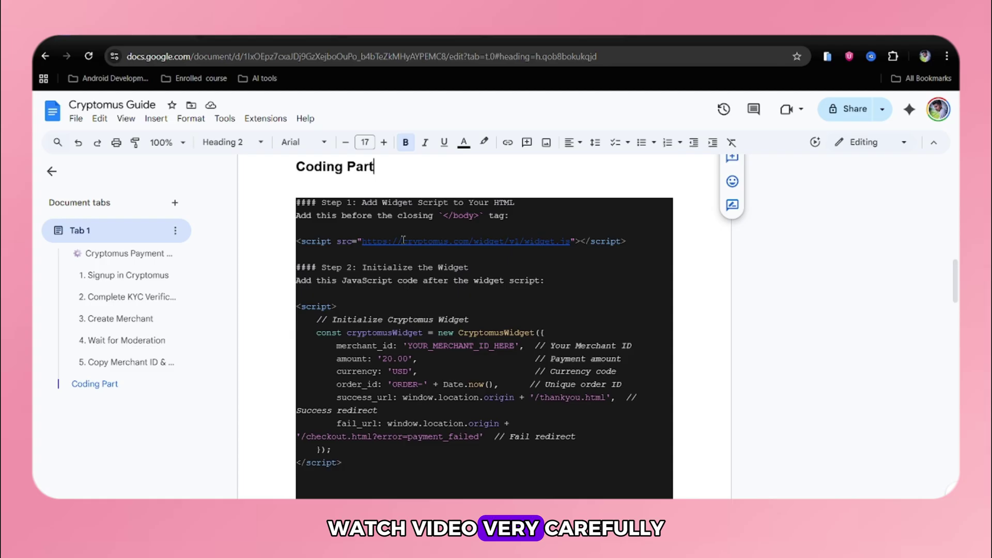
drag(363, 202, 531, 203)
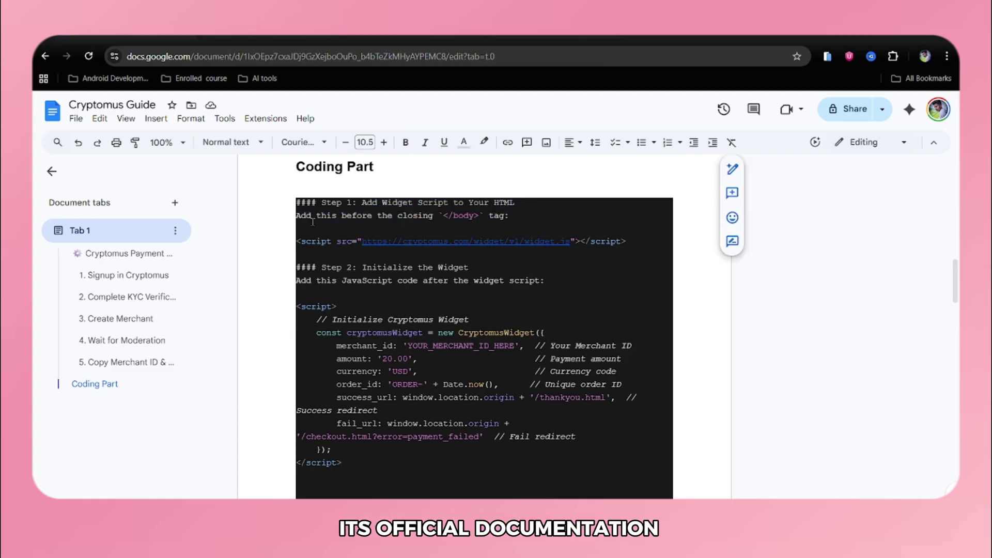
drag(625, 243, 304, 241)
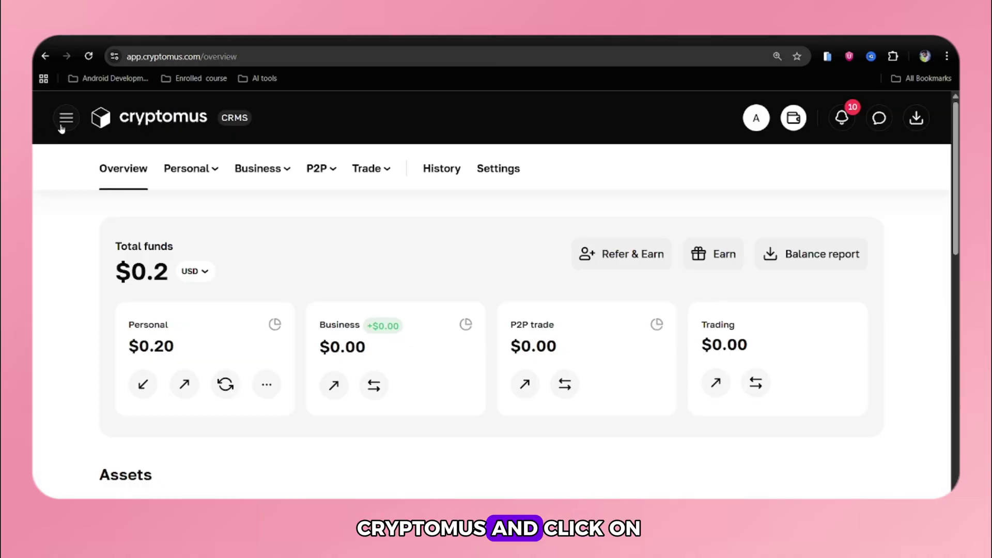
- Open the Cryptomus API documentation from the Payments section of the site menu
click(61, 120)
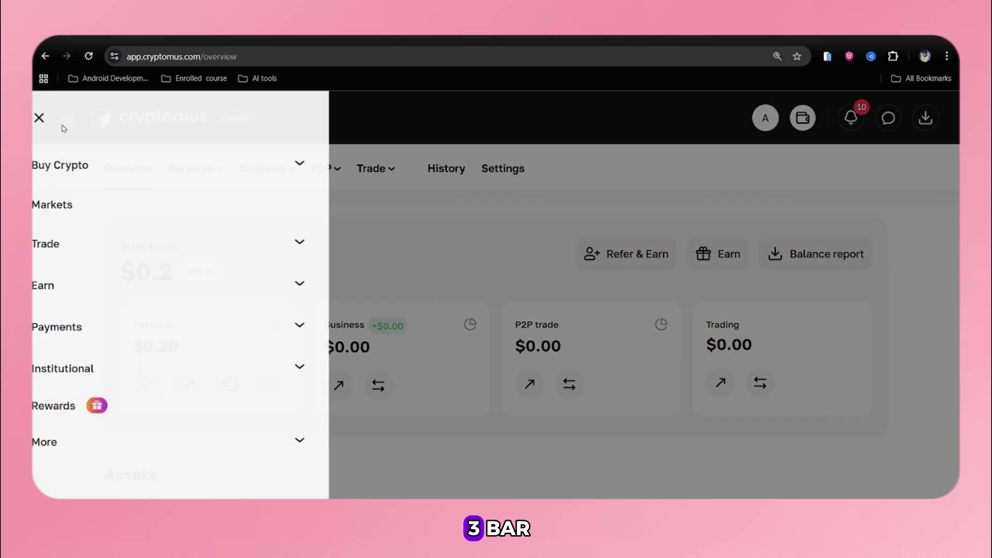
click(104, 327)
scroll(103, 327, down, 5)
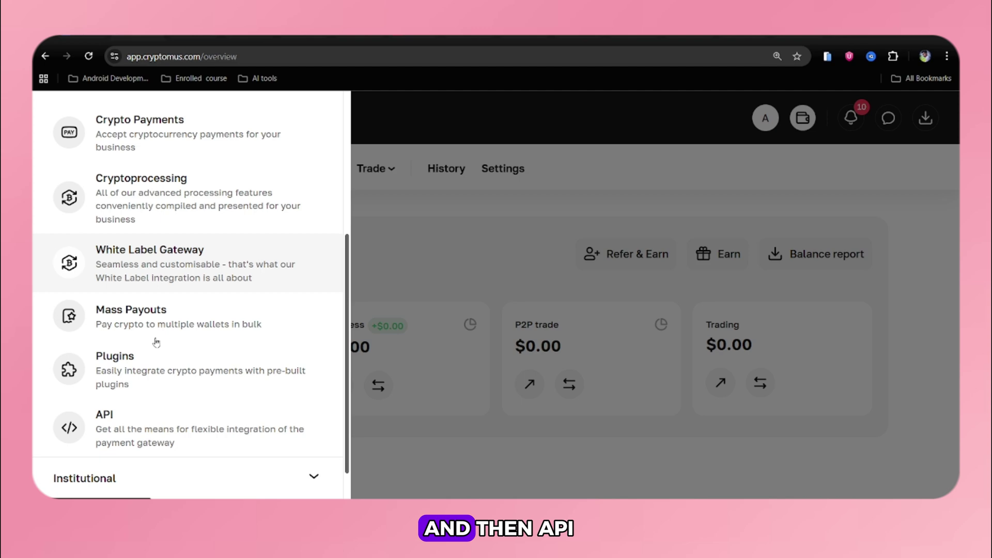
click(106, 407)
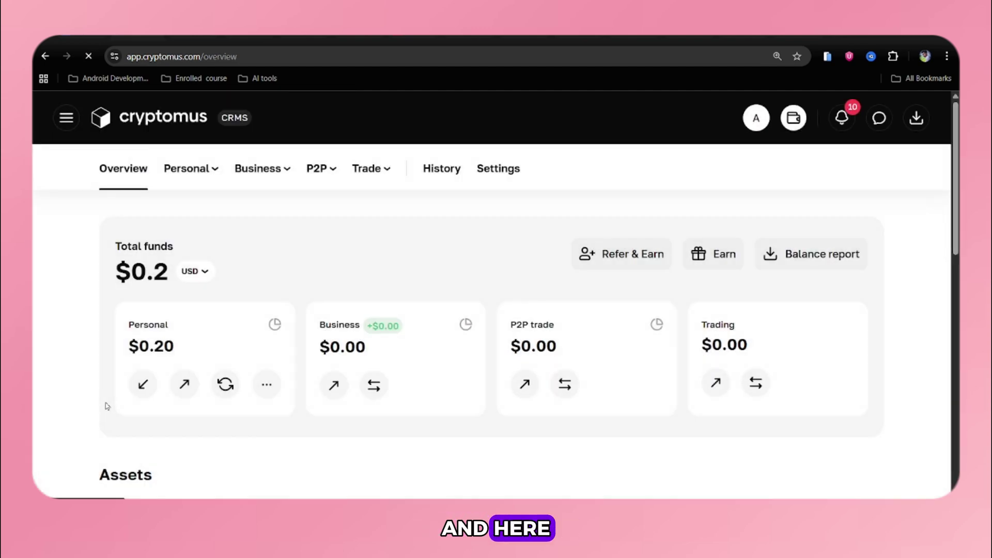
- Read the Getting API keys page, then return to the documentation's main page
scroll(424, 409, down, 1)
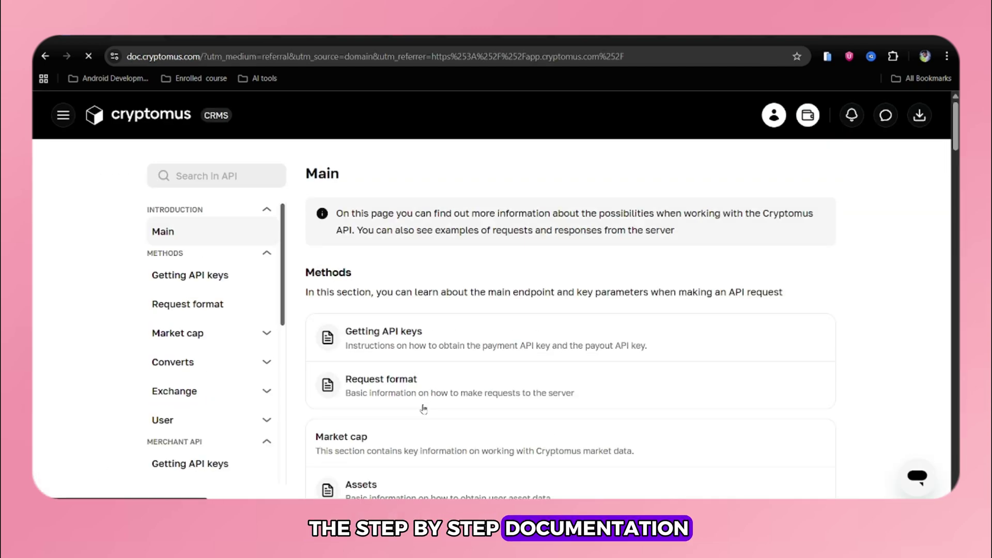
scroll(424, 409, down, 2)
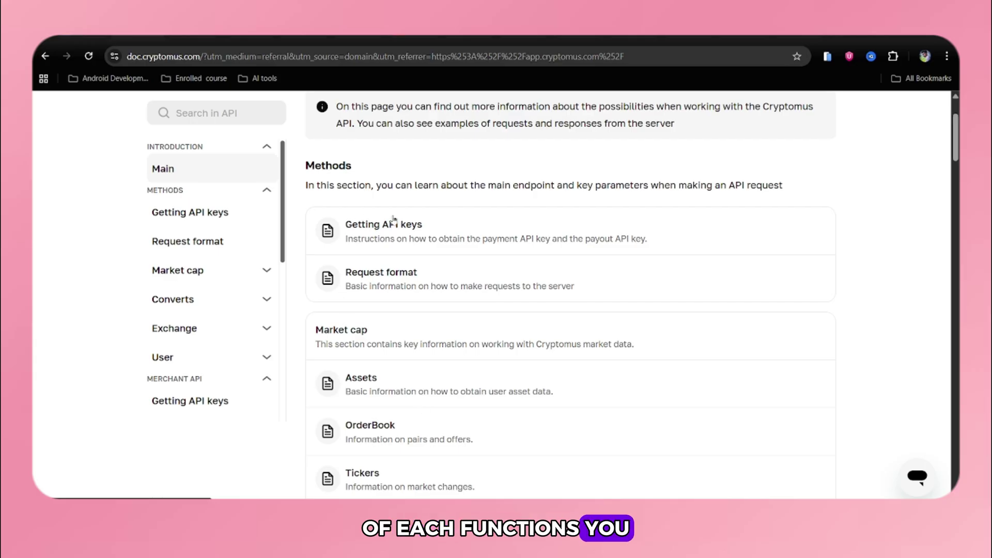
click(396, 234)
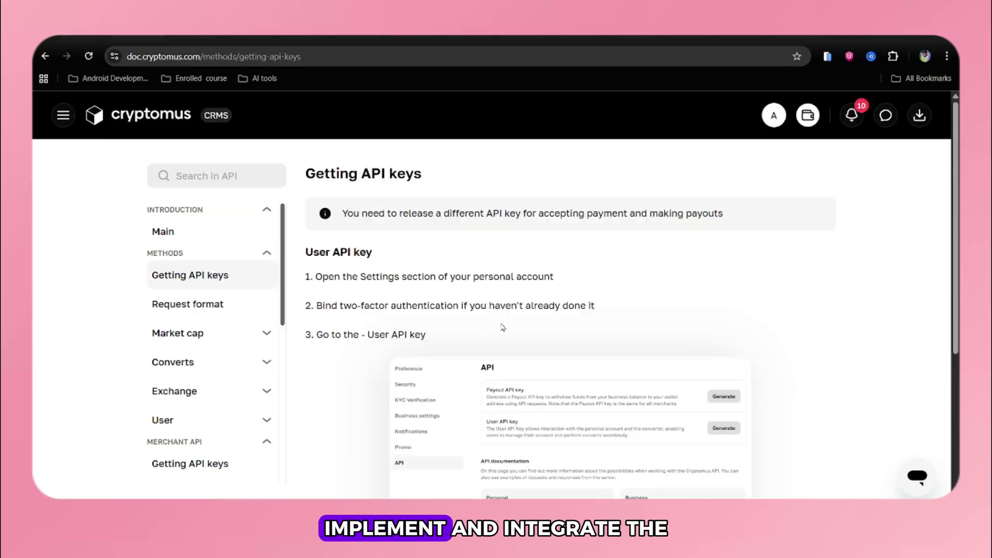
click(184, 233)
scroll(413, 290, down, 15)
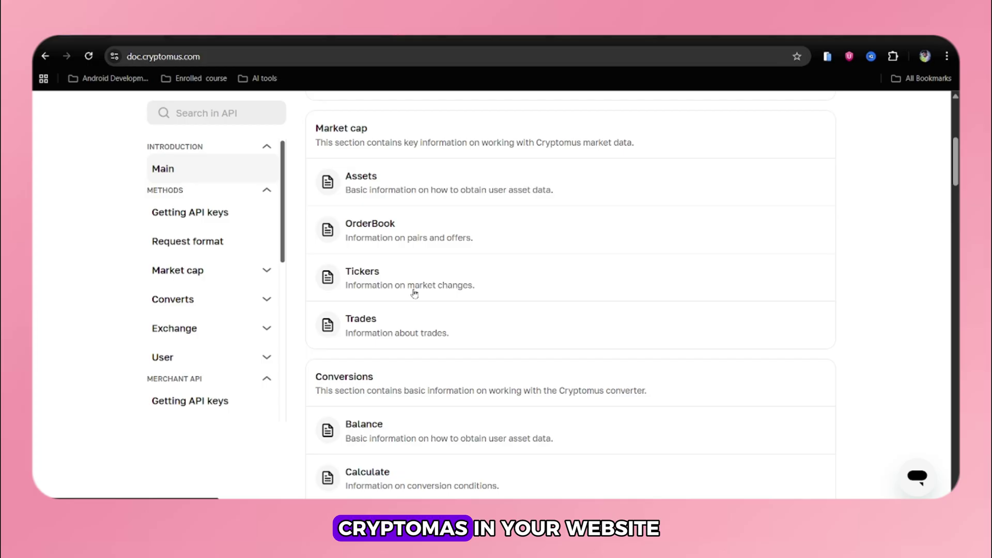
scroll(191, 326, down, 6)
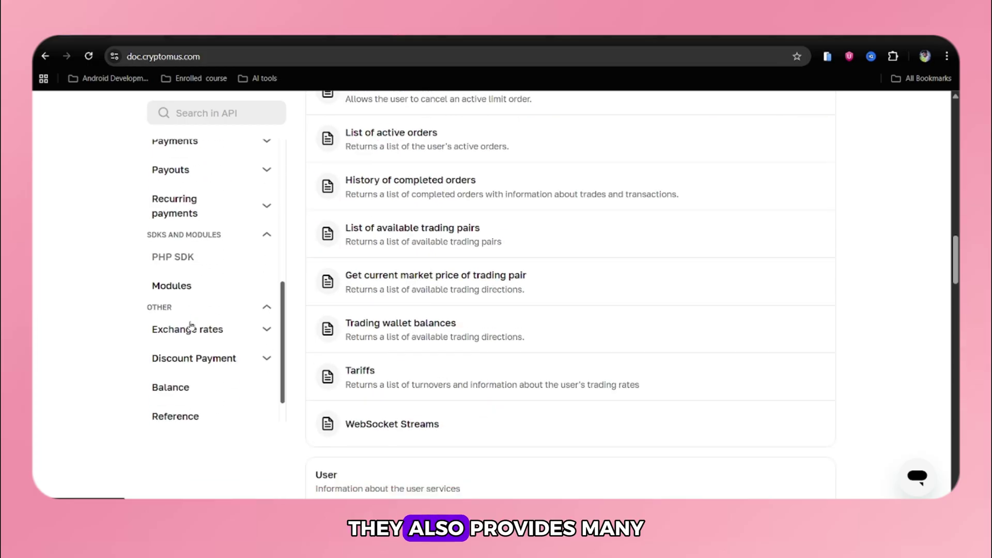
- Browse the Modules page of WooCommerce and other plugins, then return to the guide
click(166, 288)
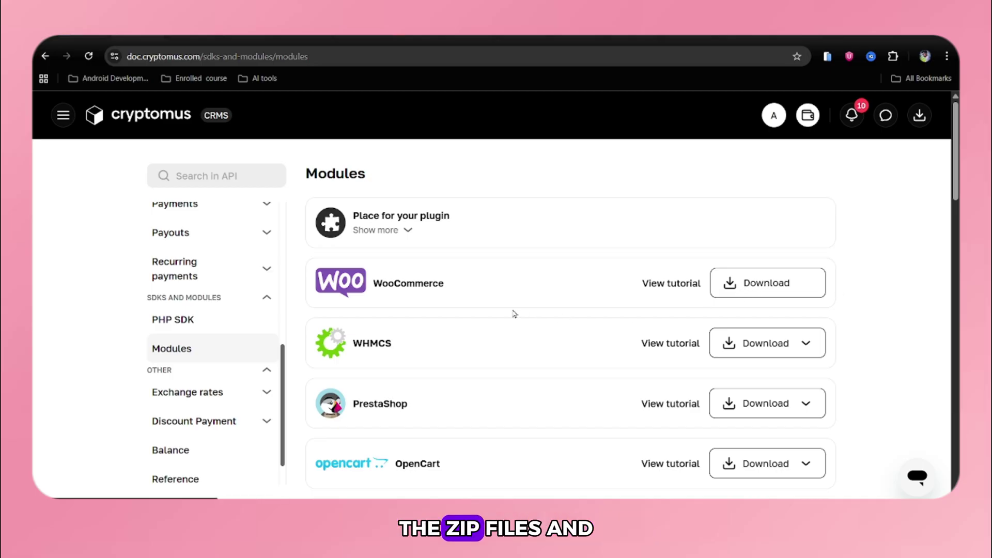
scroll(463, 320, down, 20)
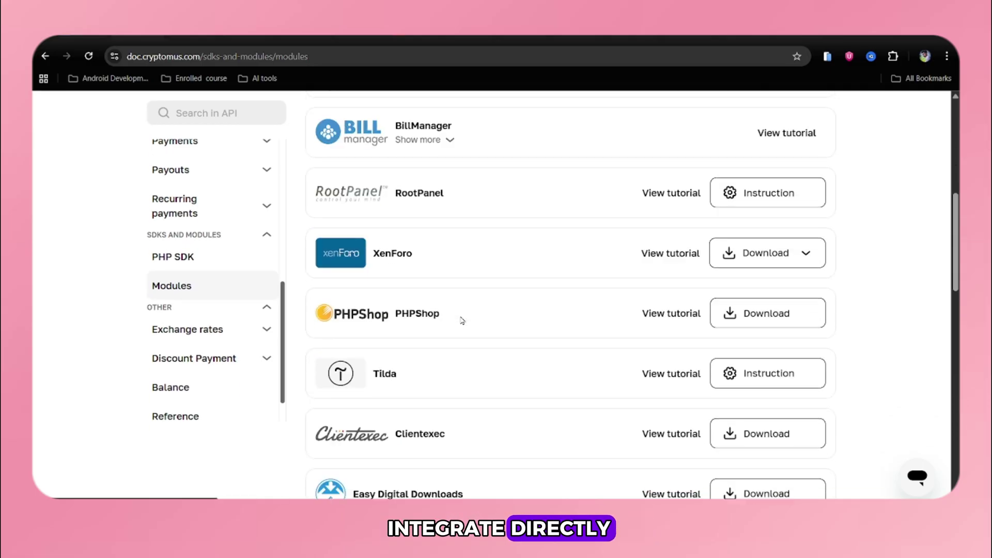
scroll(462, 320, down, 6)
scroll(462, 320, up, 7)
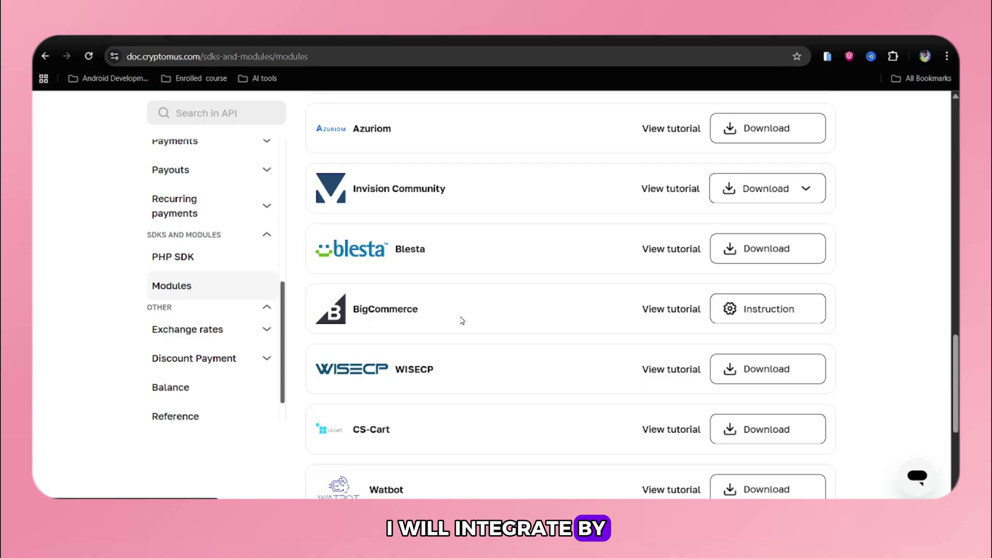
scroll(463, 321, down, 7)
scroll(462, 320, up, 12)
scroll(463, 320, up, 10)
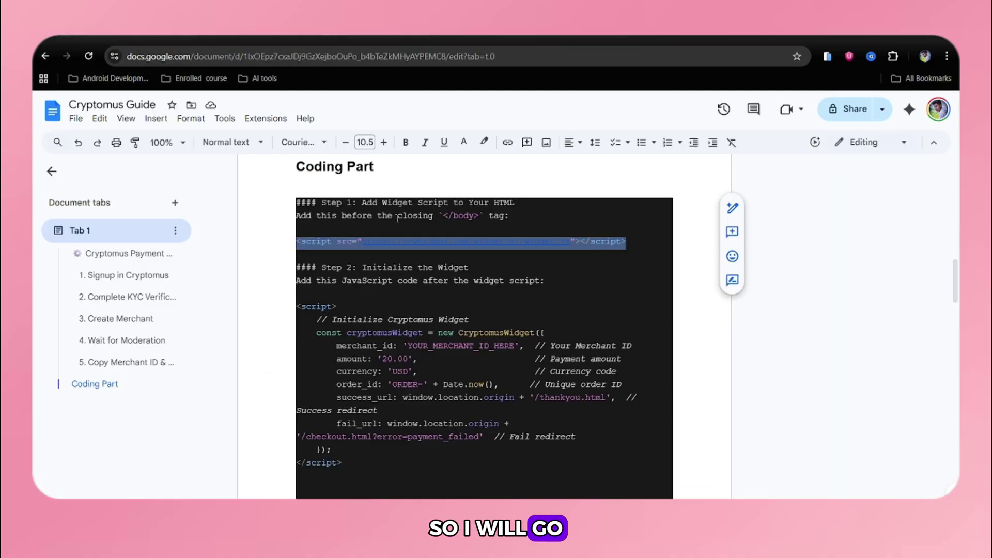
click(463, 215)
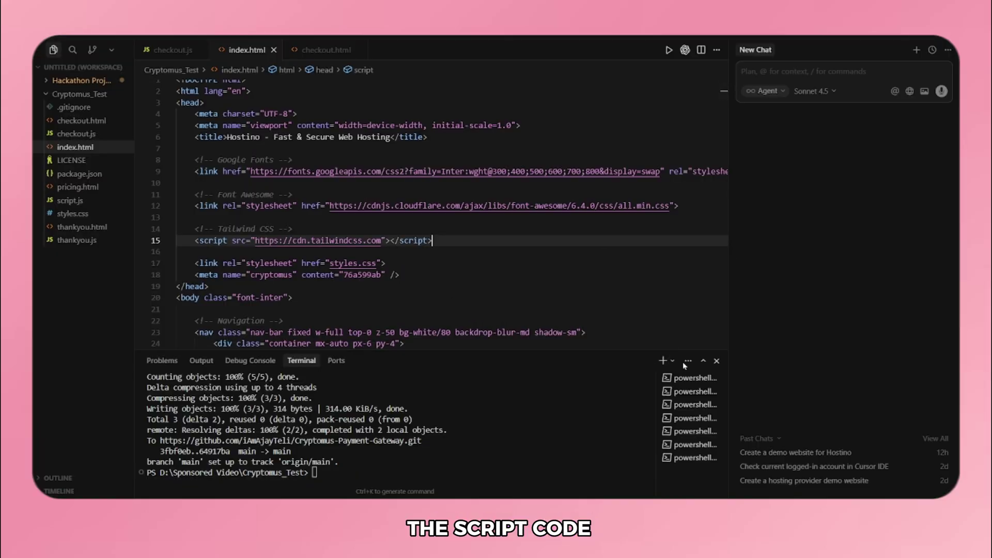
- Paste the Cryptomus widget script tag on a new line below the checkout.js script
scroll(318, 228, down, 5)
scroll(318, 227, down, 15)
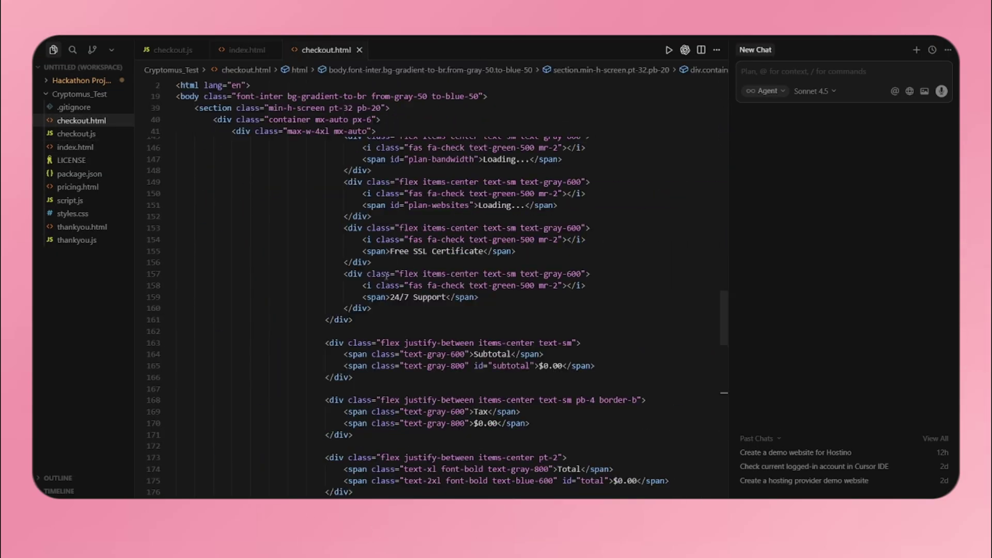
scroll(386, 275, down, 10)
scroll(260, 413, up, 3)
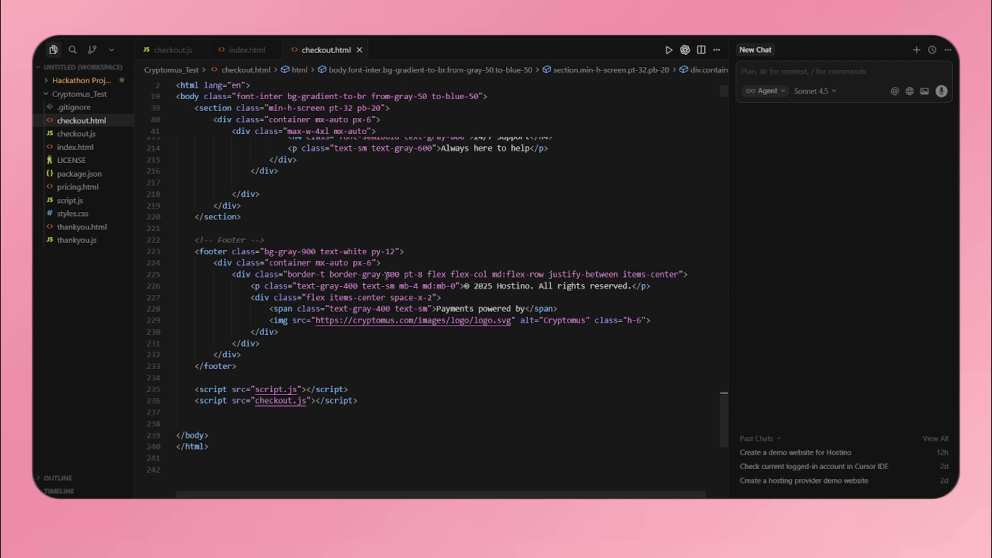
click(217, 393)
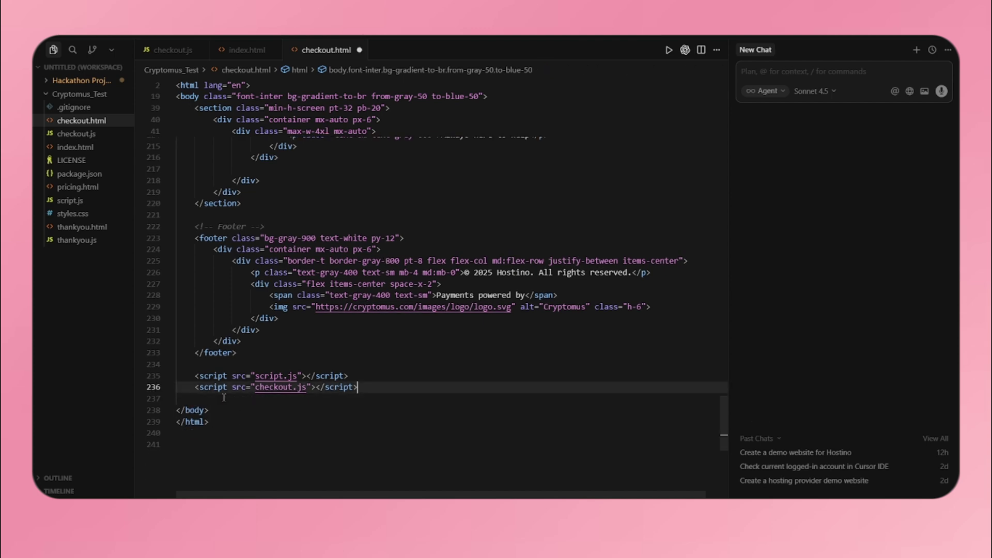
key(Return)
text(<script src="https://cryptomus.com/widget/v1/widget.js"></script>       <meta name="cryptomus" content="bc47e1a1" />)
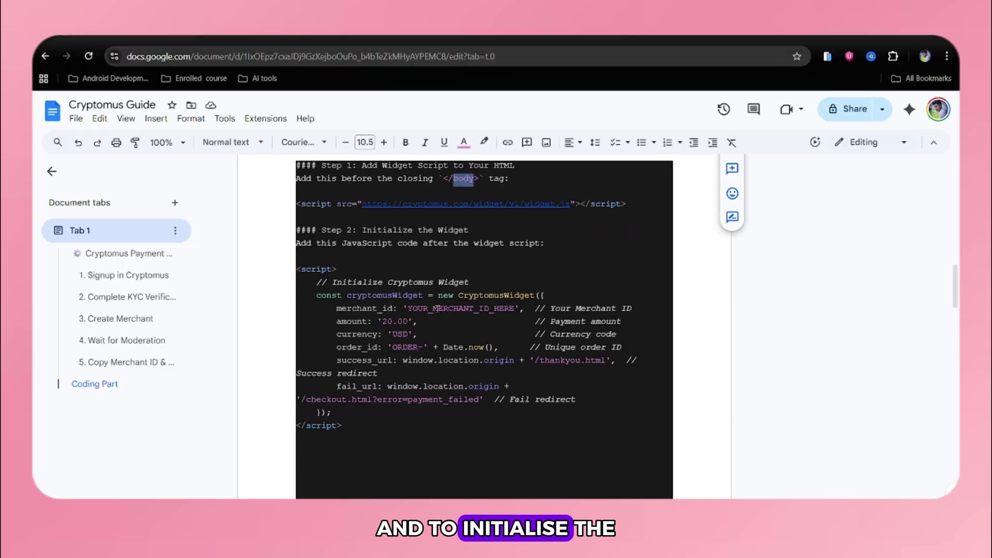
- Paste the widget initialization code block below the widget script
scroll(466, 201, down, 3)
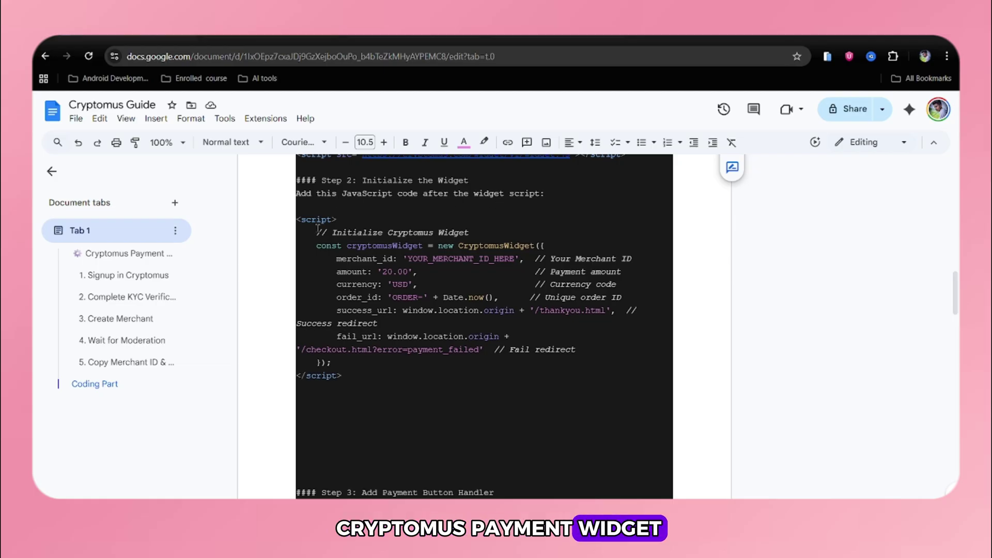
drag(298, 219, 362, 378)
key(ctrl+c)
scroll(617, 475, down, 1)
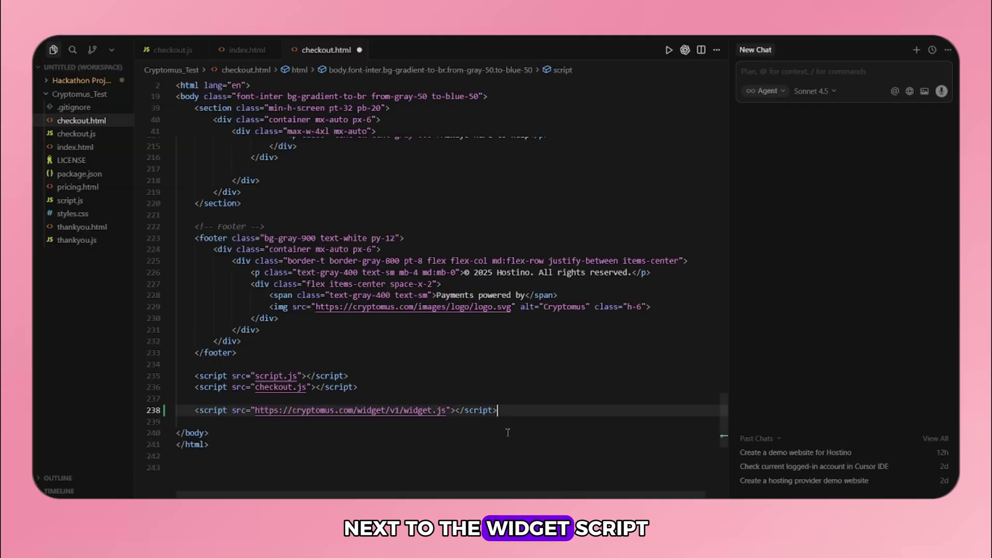
key(Return)
key(ctrl+v)
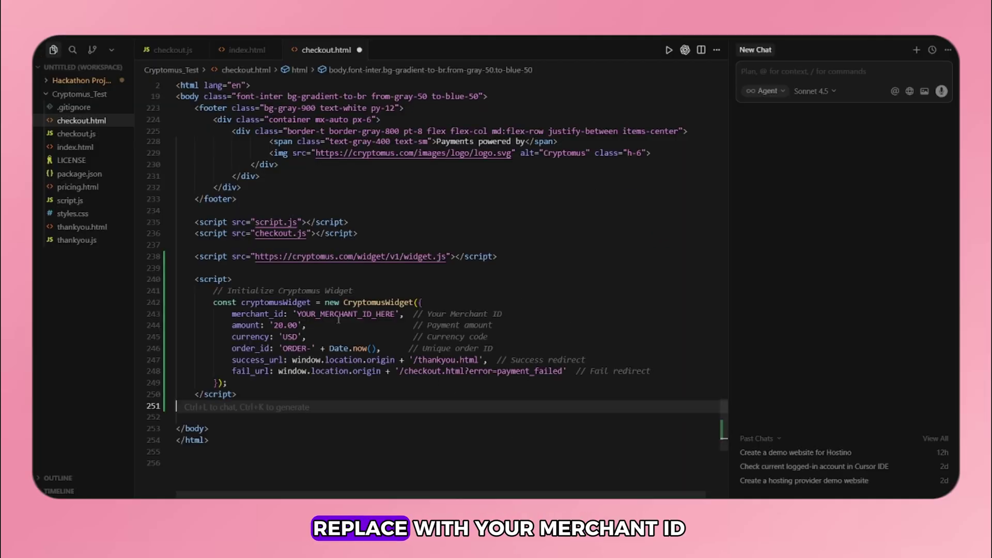
- Delete the YOUR_MERCHANT_ID_HERE placeholder and check the 20.00 amount
double_click(339, 315)
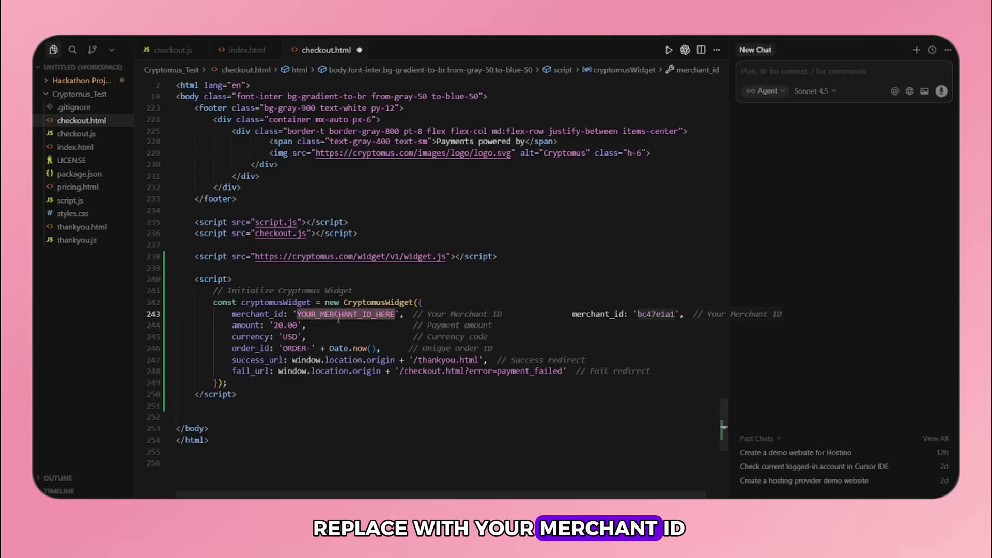
key(BackSpace)
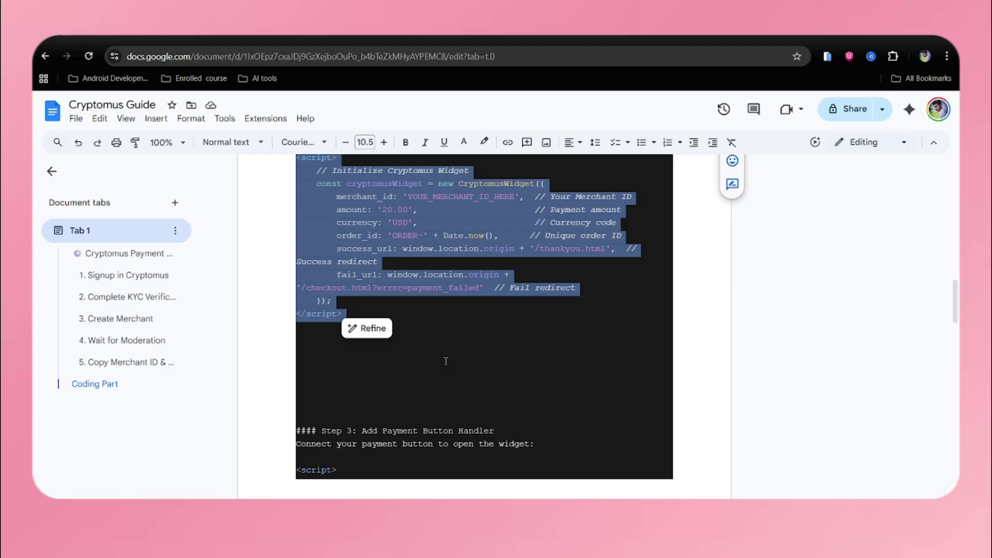
scroll(445, 361, up, 3)
scroll(446, 361, down, 1)
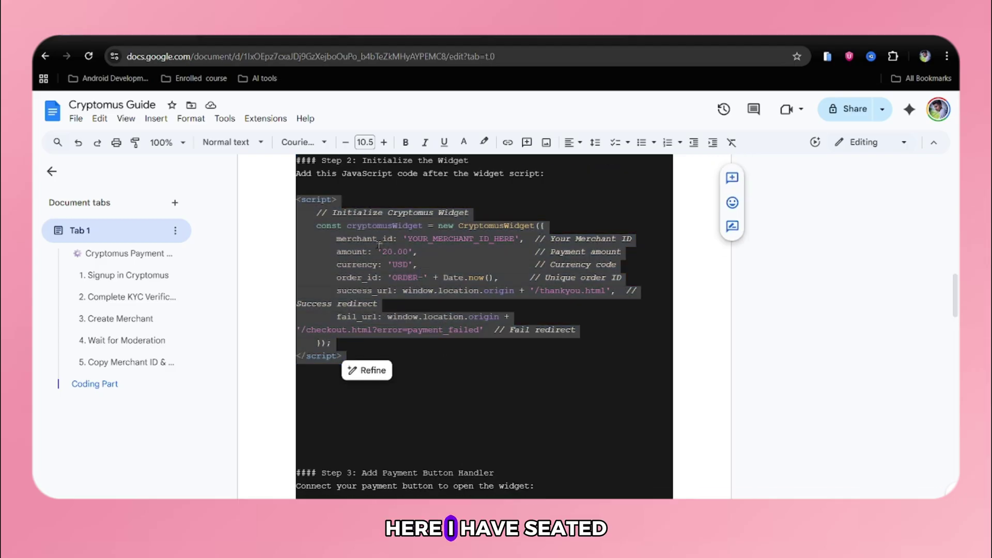
click(417, 251)
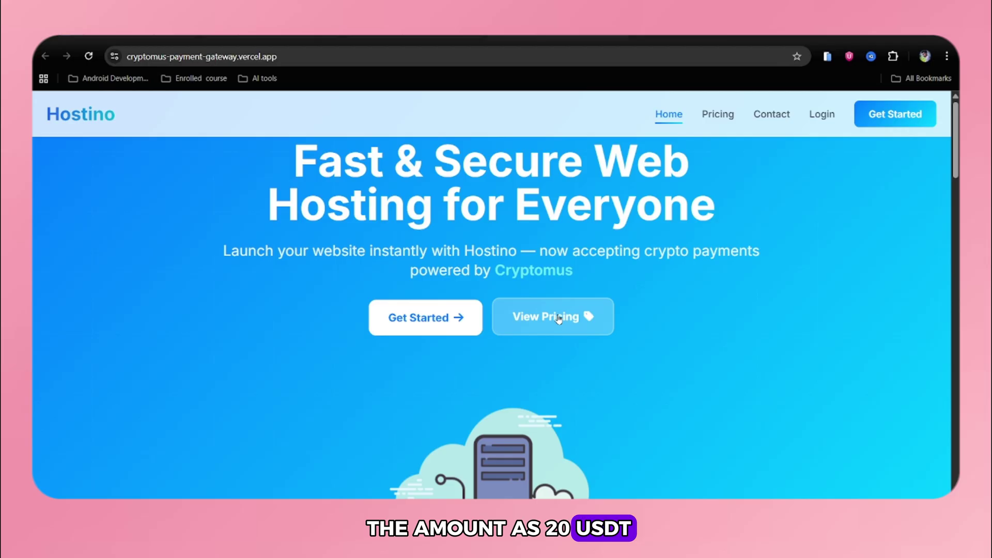
- On the Hostino pricing page, start the Pro plan checkout and review the $20.00 total
scroll(553, 289, down, 3)
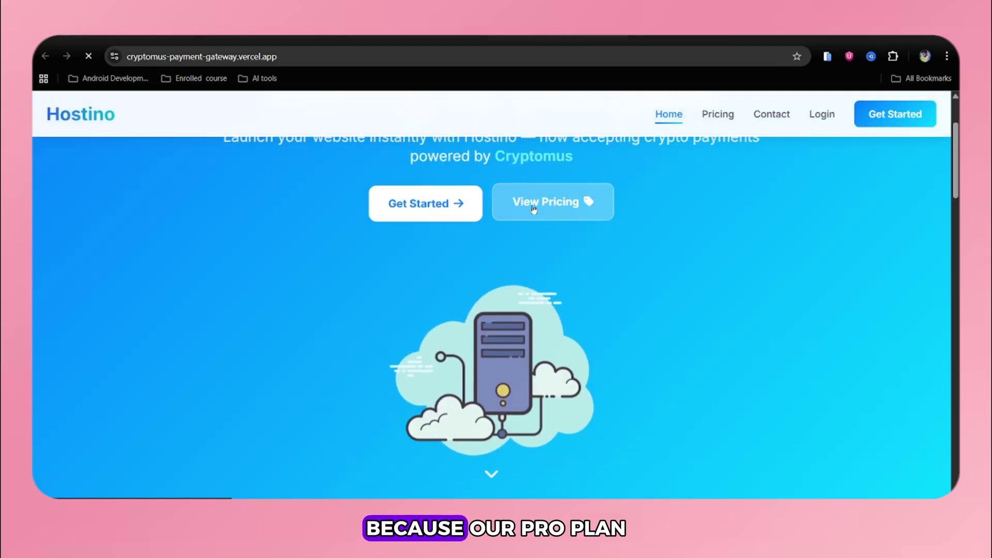
click(547, 203)
scroll(567, 301, down, 5)
click(485, 440)
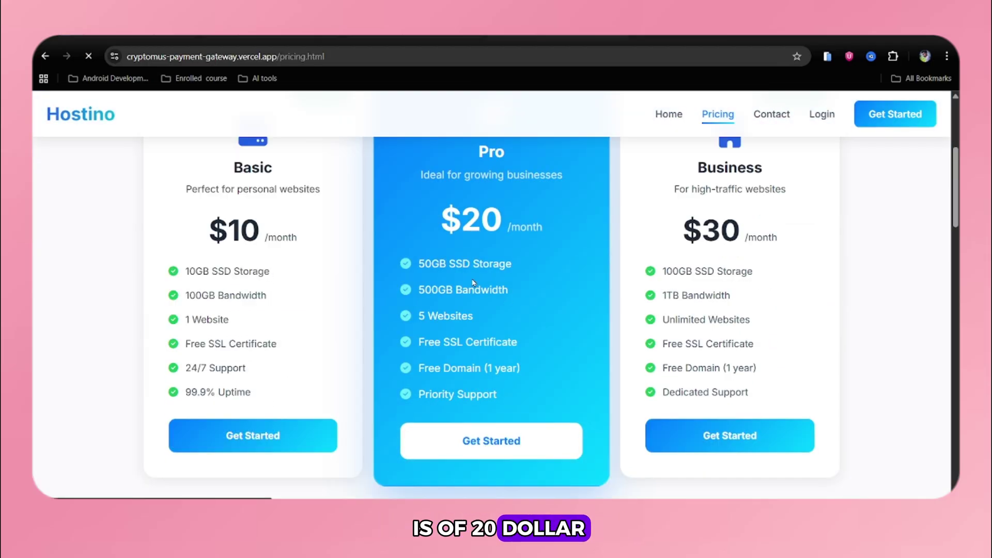
scroll(479, 325, down, 5)
scroll(479, 325, up, 5)
scroll(479, 325, down, 5)
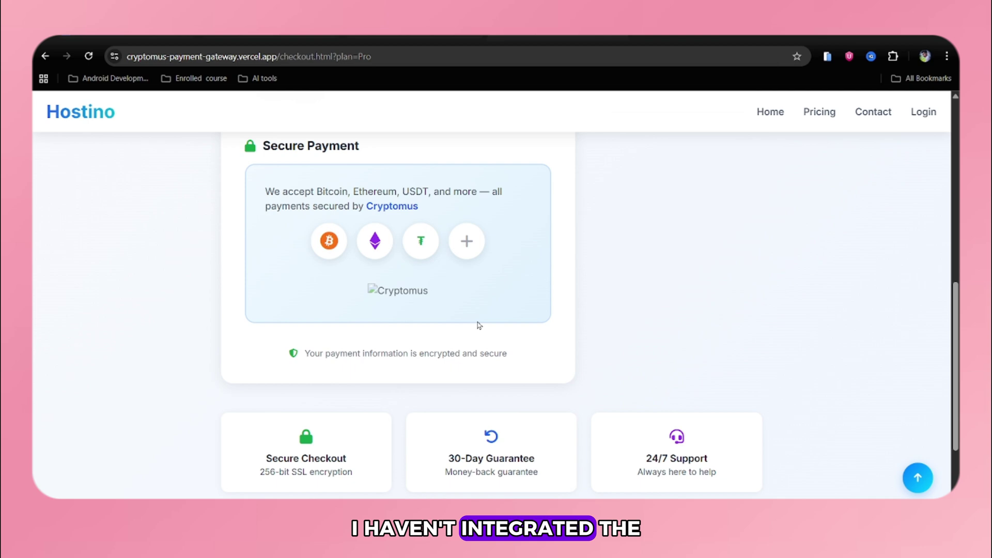
drag(488, 295, 651, 337)
click(651, 336)
scroll(651, 336, up, 5)
scroll(705, 345, down, 1)
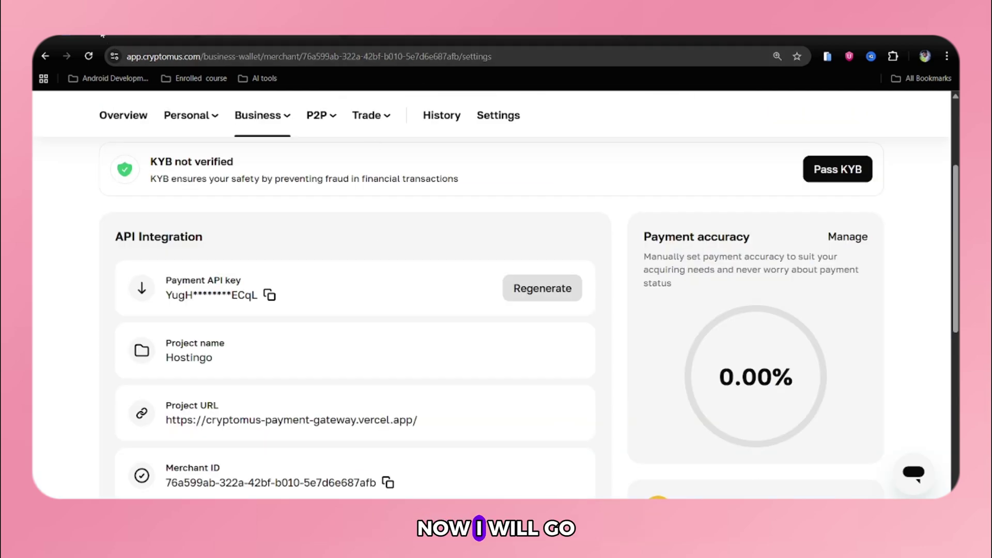
- Copy the Step 3 click-handler script from the guide and paste it after the init script
click(101, 35)
scroll(322, 281, down, 5)
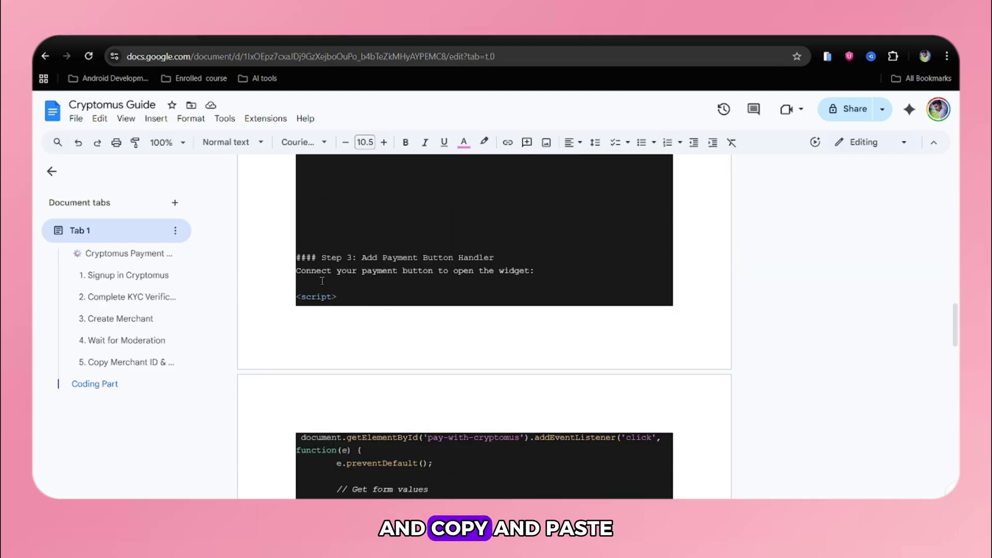
scroll(322, 280, down, 6)
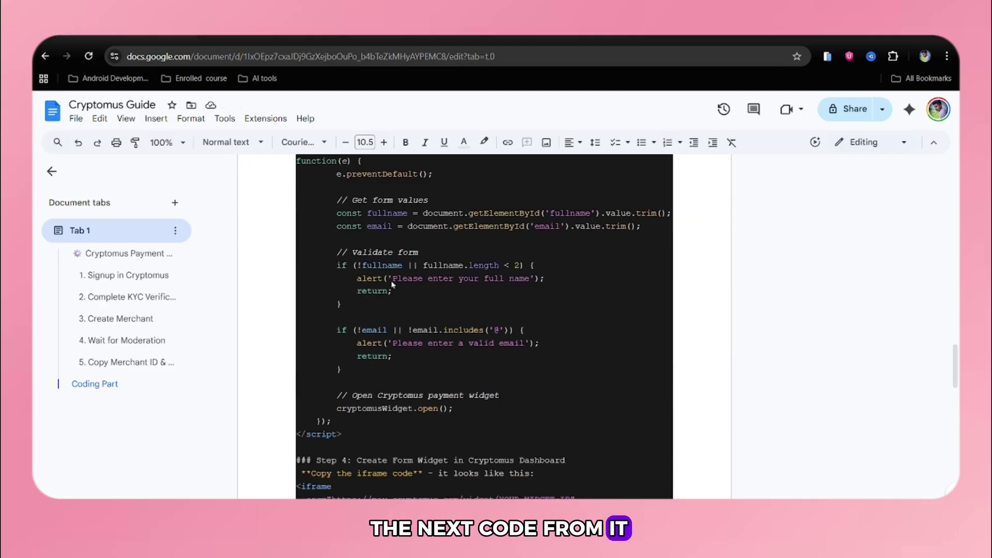
scroll(393, 284, up, 2)
drag(297, 231, 384, 402)
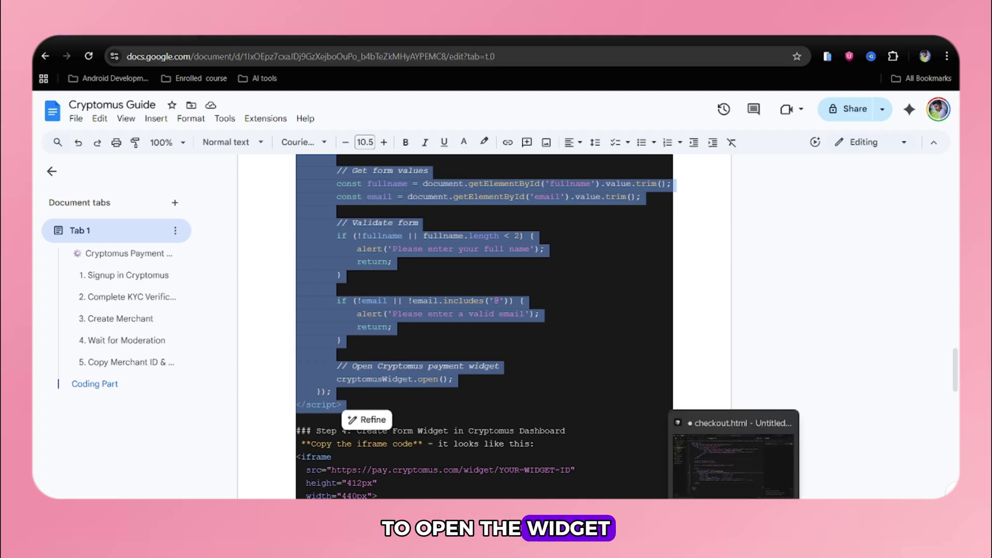
click(721, 455)
click(269, 397)
key(Return)
text(<script>     document.getElementById('pay-with-cryptomus').addEventListener('click', function(e) {         e.preventDefault();          // Get form values         const fullname = document.getElementById('fullname').value.trim();         const email = document.getElementById('email').value.trim();          // Validate form         if (!fullname || fullname.length < 2) {             alert('Please enter your full name');             return;         }          if (!email || !email.includes('@')) {             alert('Please enter a valid email');             return;         }          // Open Cryptomus payment widget         cryptomusWidget.open();     }); </script>)
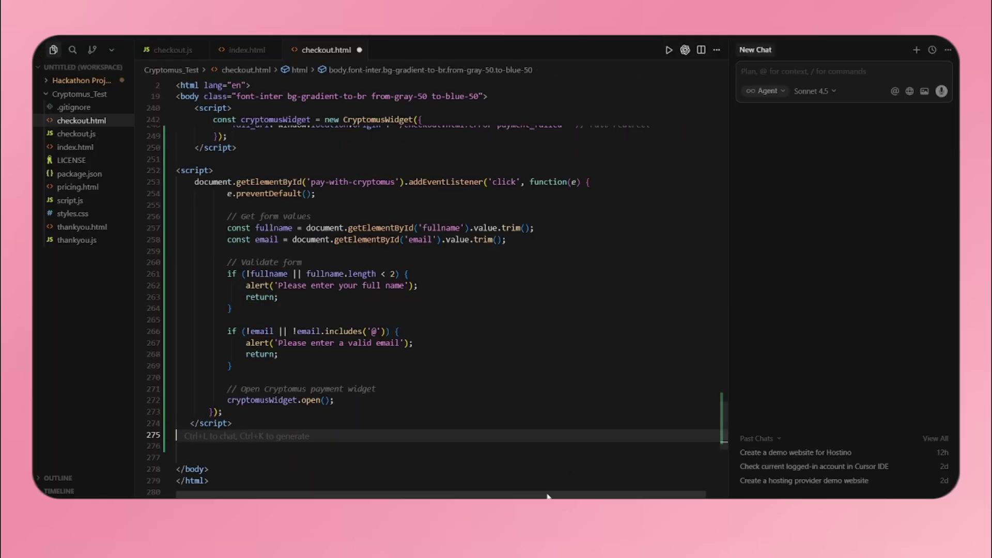
- Back in the guide, find the 'Create Form Widget in Cryptomus Dashboard' heading
key(alt+Tab)
scroll(448, 394, down, 2)
click(433, 386)
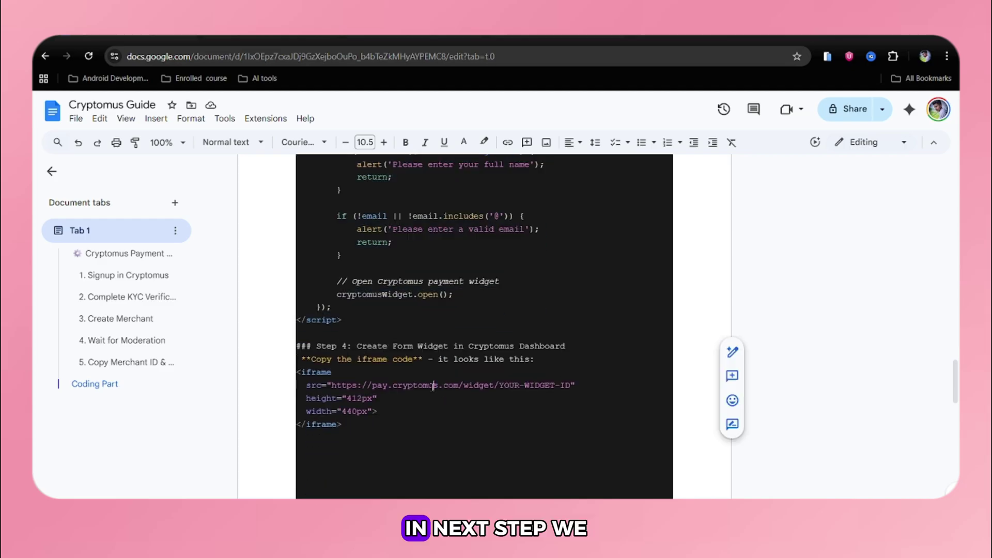
drag(357, 349, 567, 347)
click(407, 337)
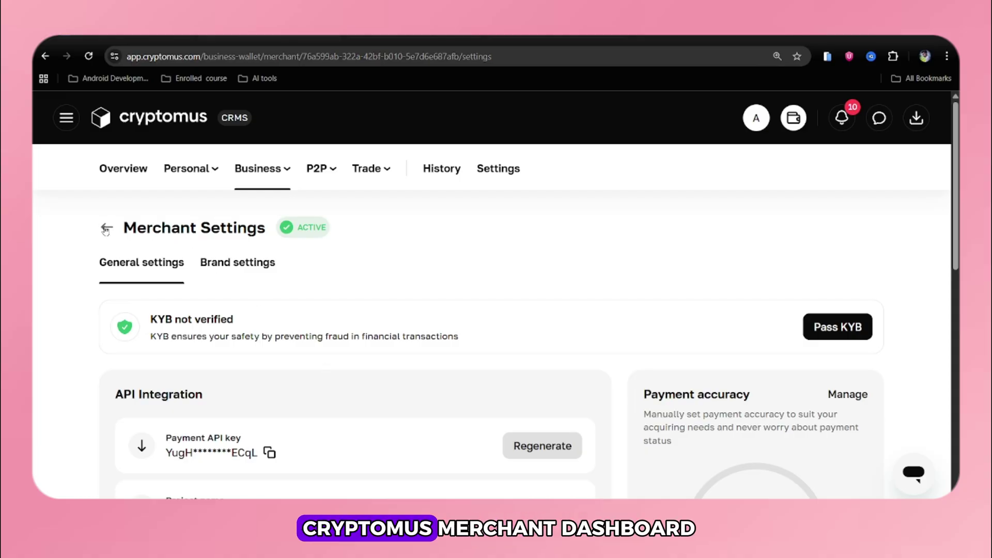
- Start a new merchant widget named 'Hostino Payment' with the Form type
click(106, 229)
scroll(310, 238, down, 1)
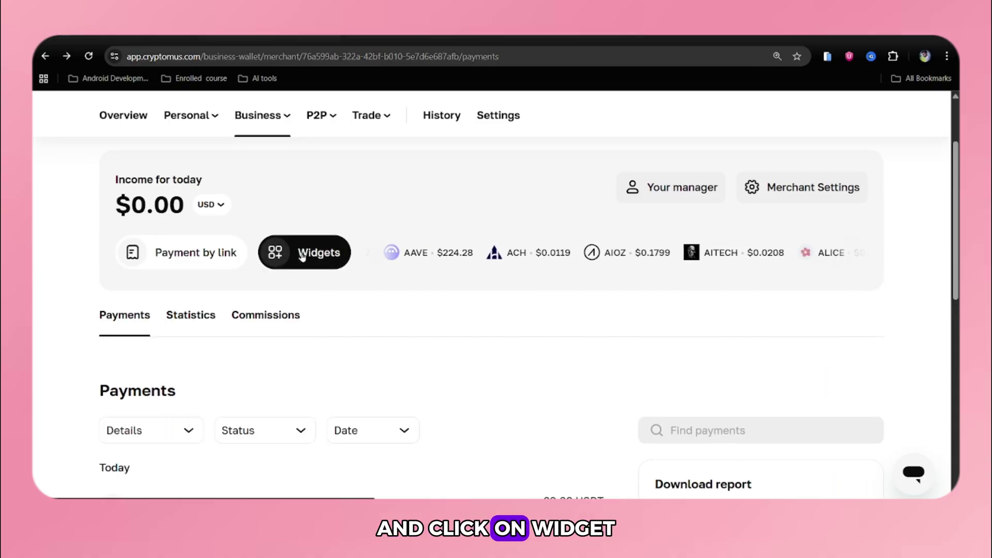
click(302, 254)
click(790, 230)
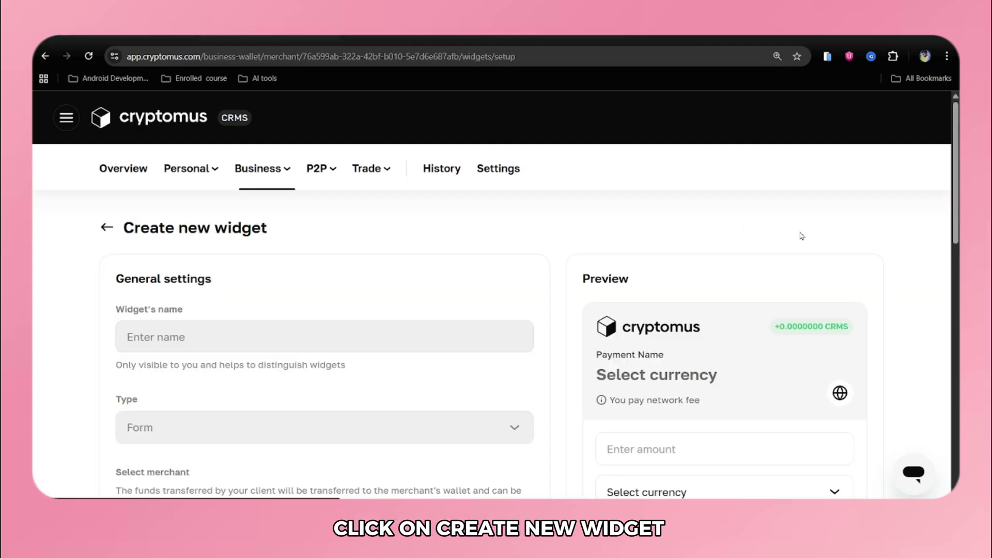
click(284, 345)
text(Hostino P)
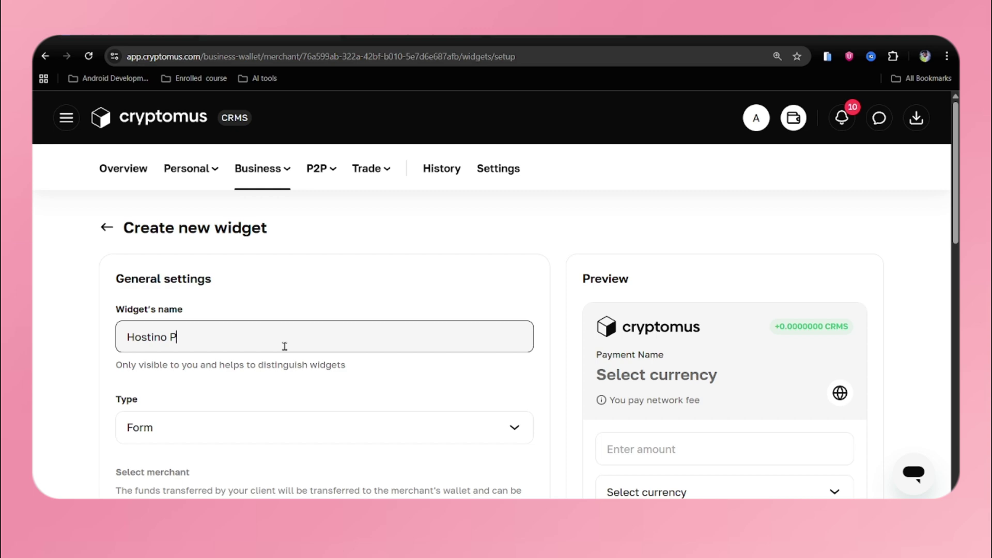
text(ayment)
scroll(285, 346, down, 2)
click(196, 350)
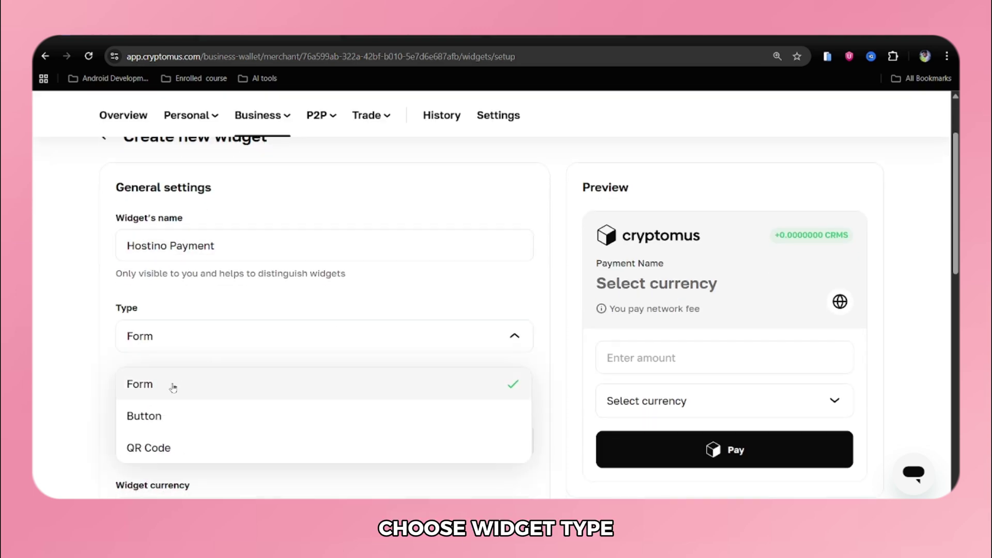
click(172, 382)
scroll(172, 382, down, 5)
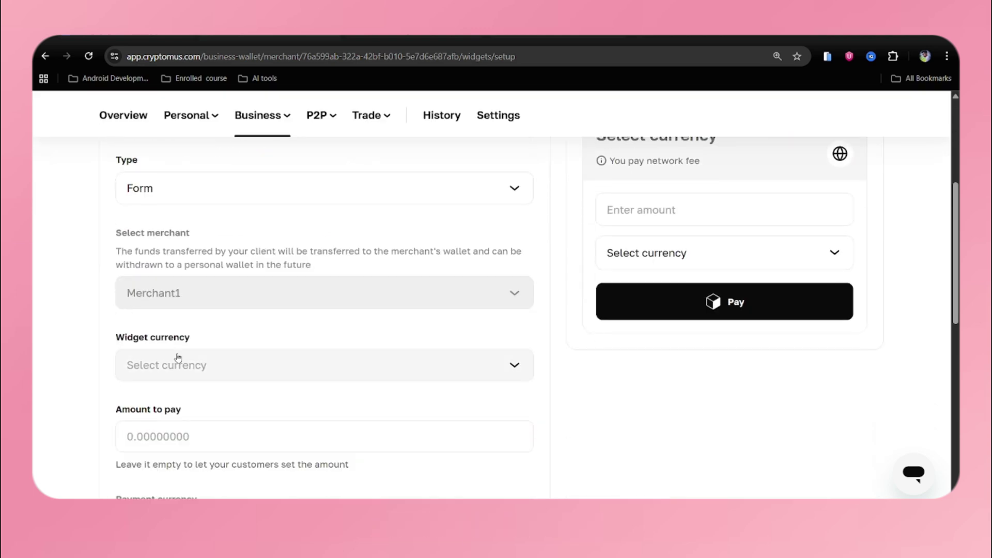
- Set the widget's amount to pay to 20
click(155, 339)
text(20)
scroll(155, 338, down, 5)
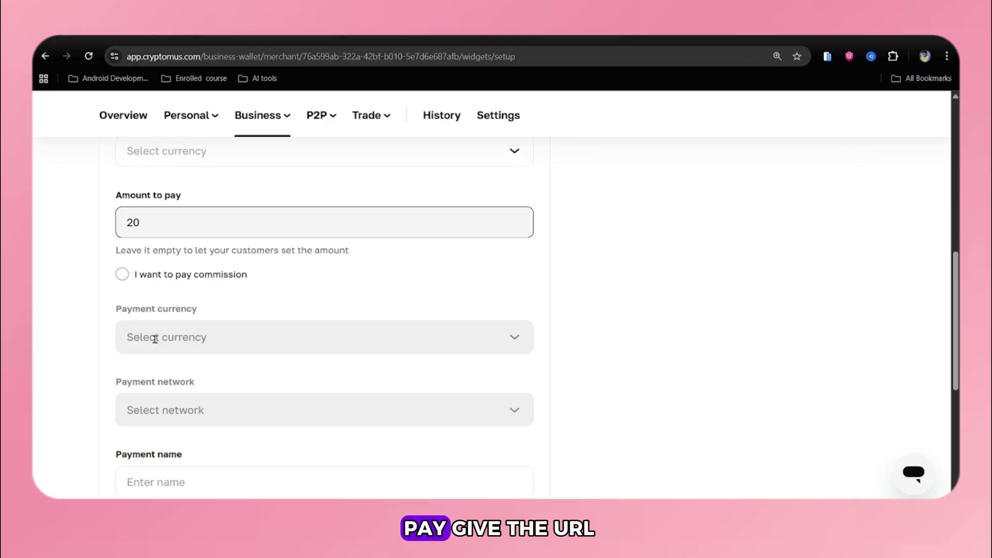
click(164, 338)
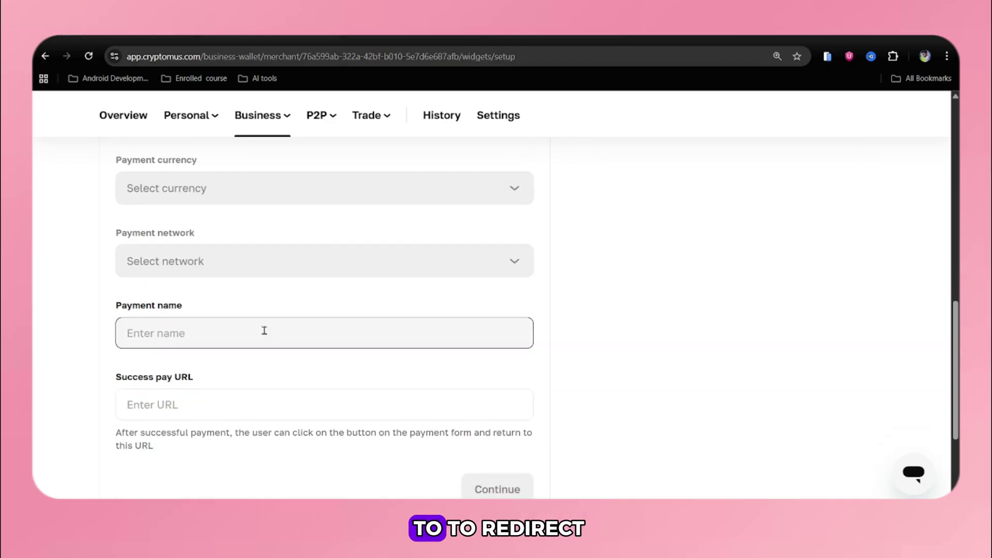
scroll(302, 370, down, 3)
- Set the success pay URL to the Vercel deployment address plus /thankyou.html
click(188, 272)
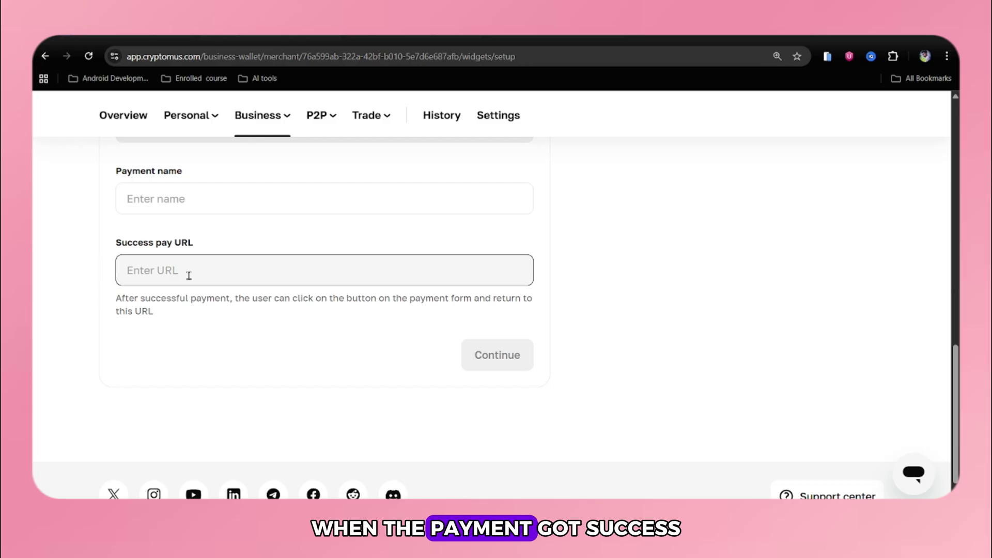
click(416, 45)
click(228, 57)
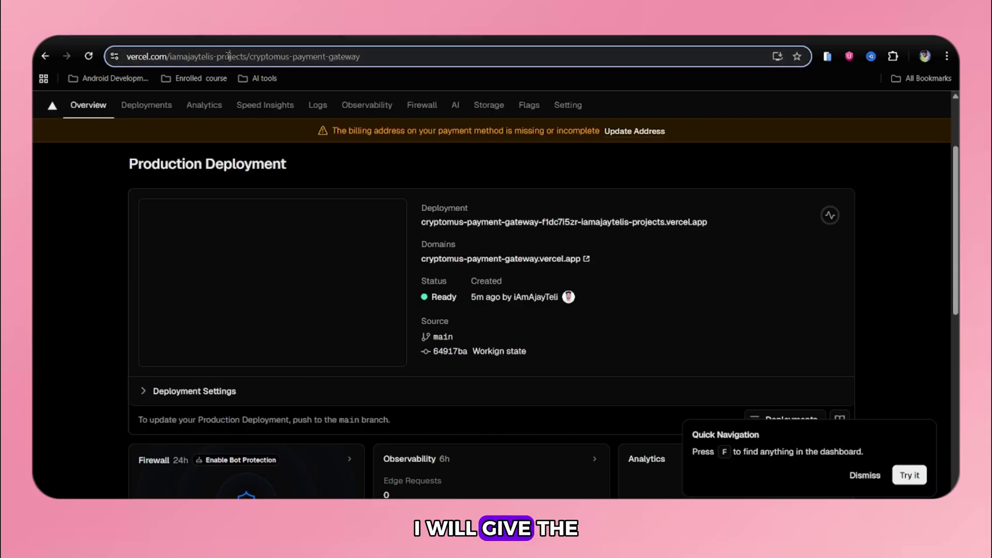
key(ctrl+c)
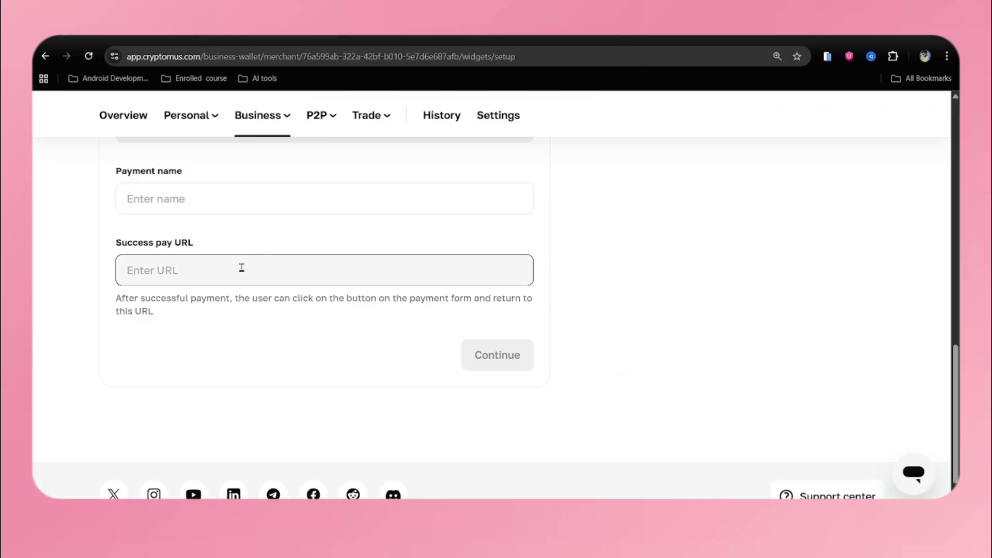
key(ctrl+v)
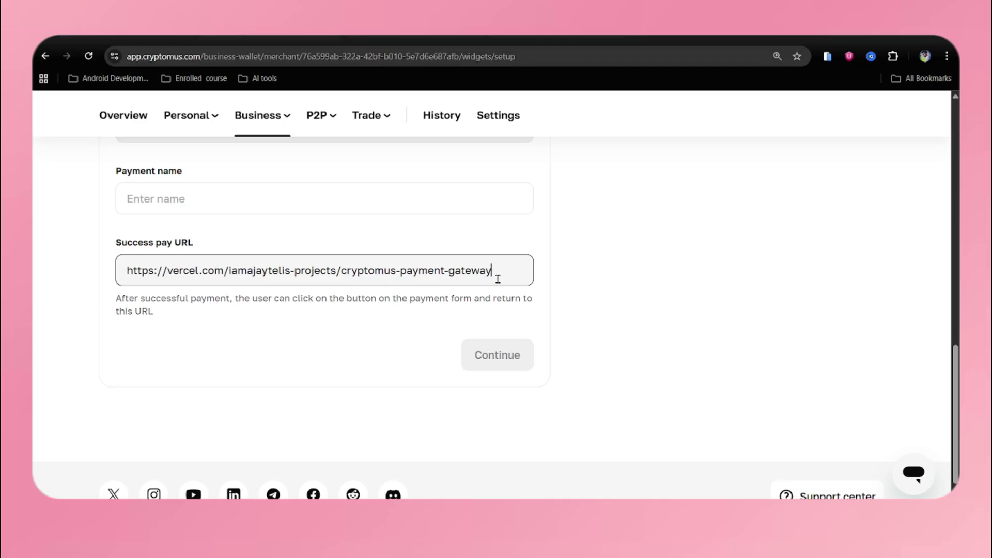
text(/thankyou.html)
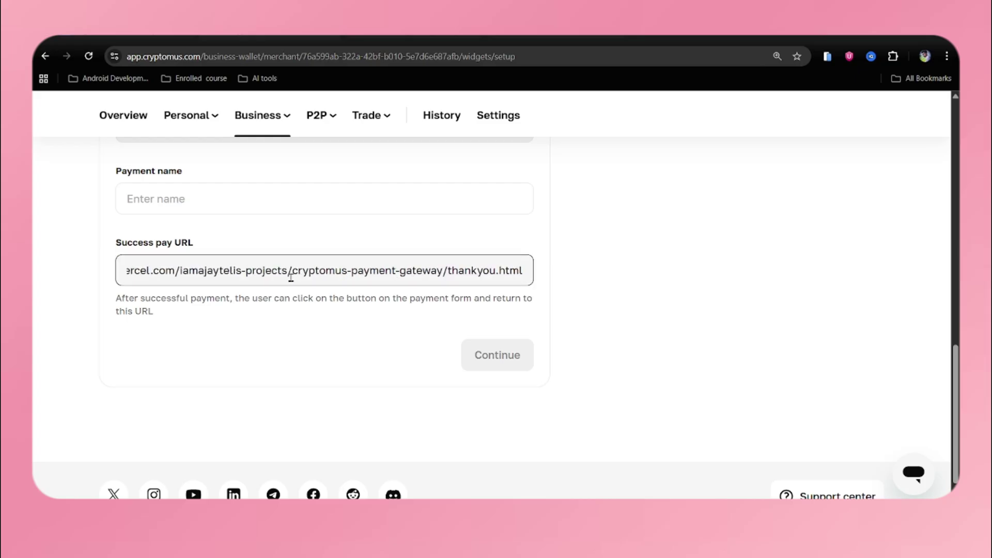
key(Home)
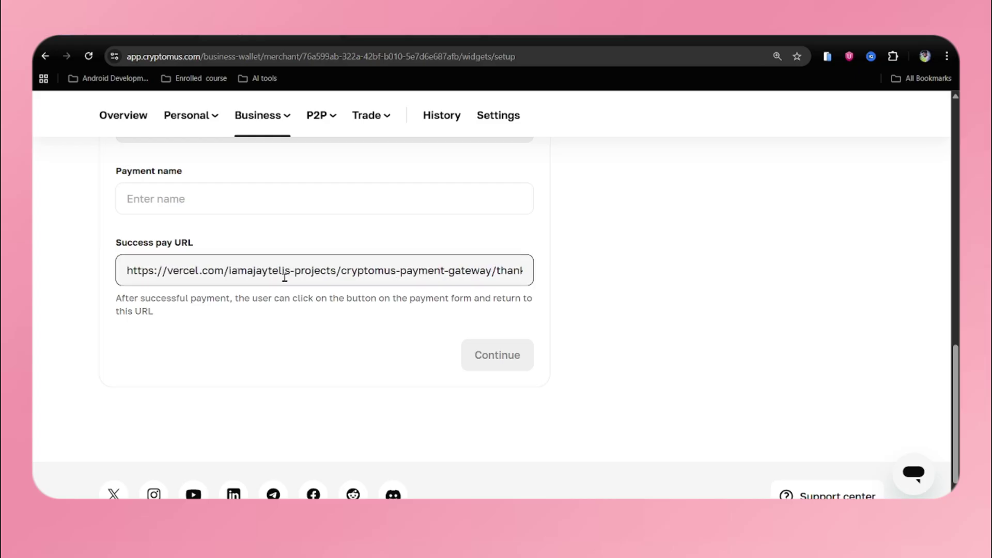
key(End)
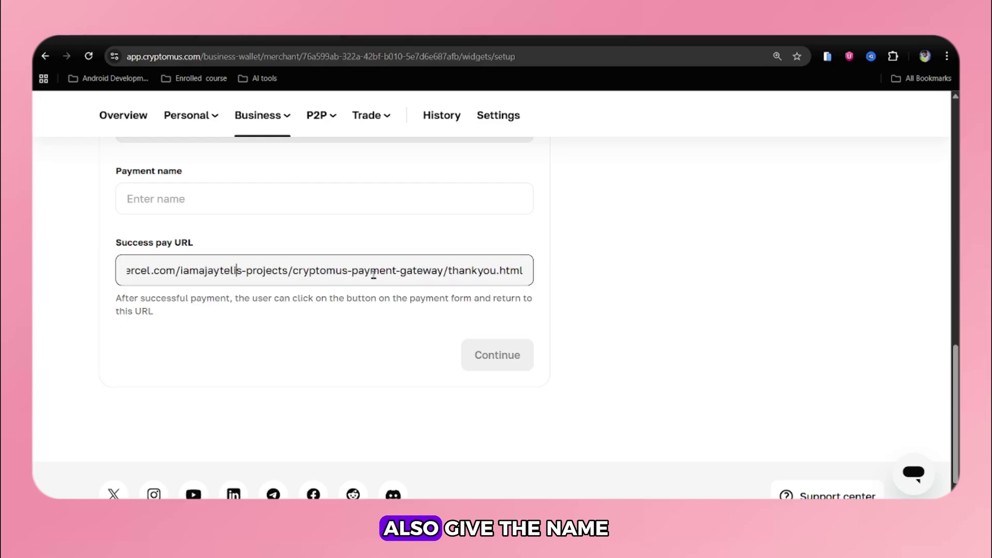
- Enter 'PayHostin' as the payment name and choose USDT as the widget currency
scroll(374, 278, up, 2)
click(279, 317)
text(Pay with)
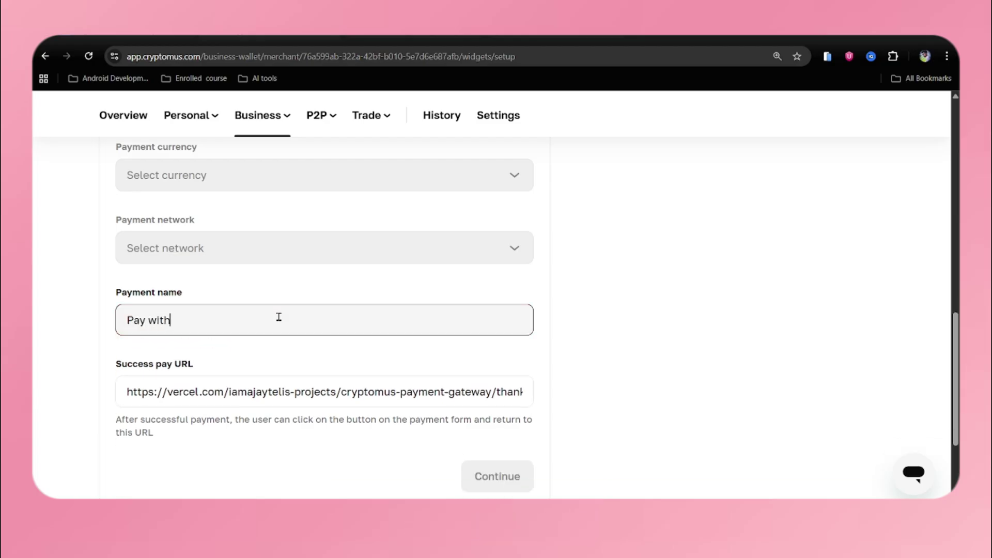
text(Hostino)
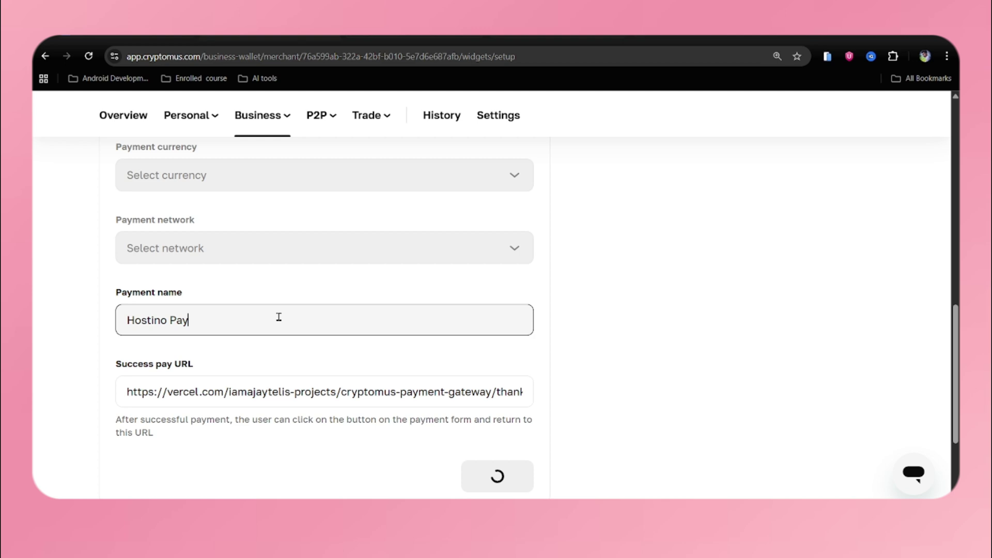
scroll(278, 320, up, 5)
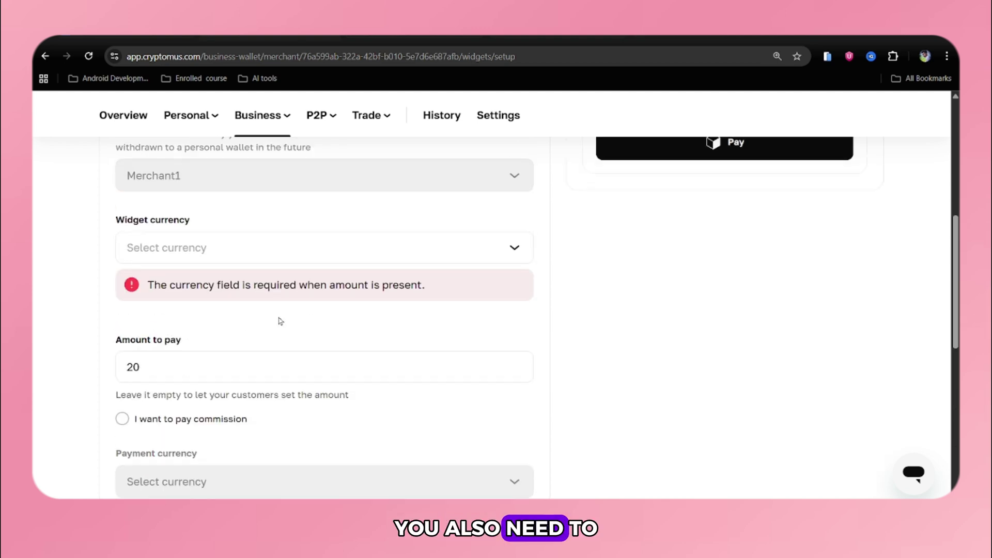
click(197, 250)
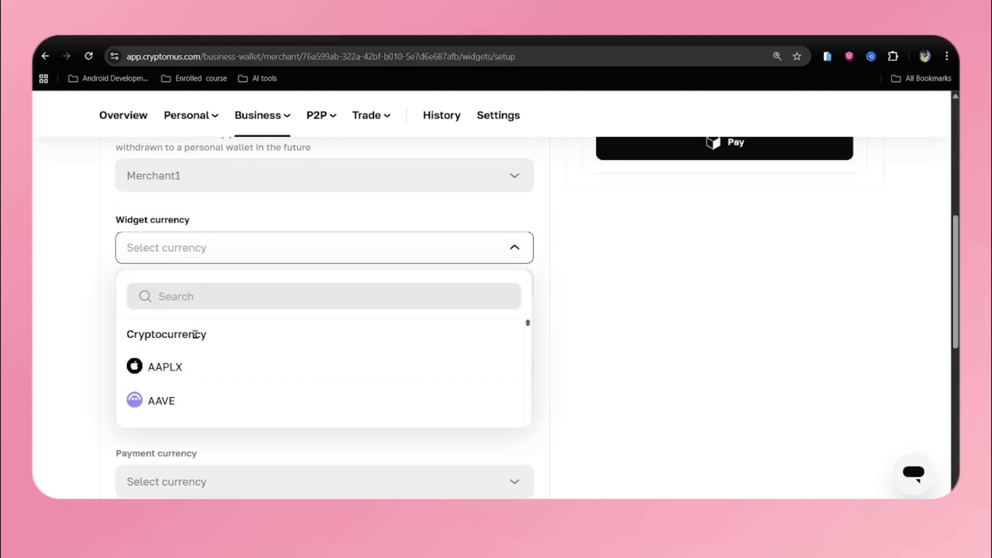
click(163, 250)
click(163, 249)
text(usdt)
click(182, 367)
- Check the success URL, review the preview, create the widget and copy its code
scroll(299, 354, down, 8)
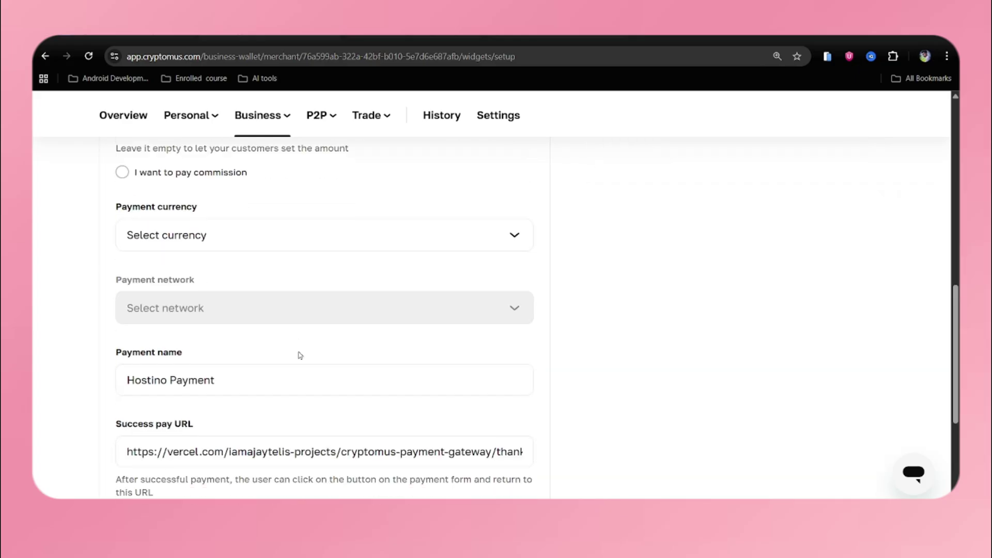
click(450, 283)
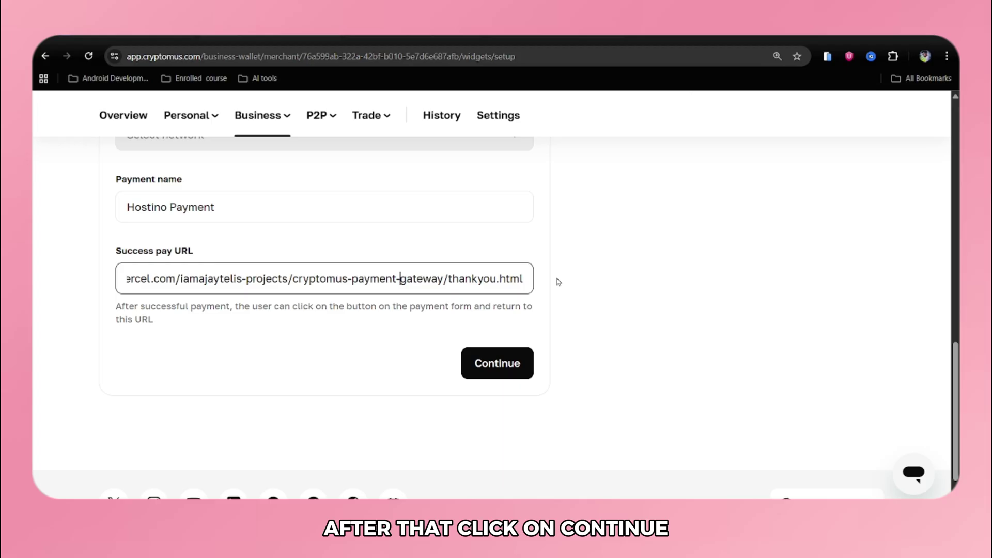
key(Home)
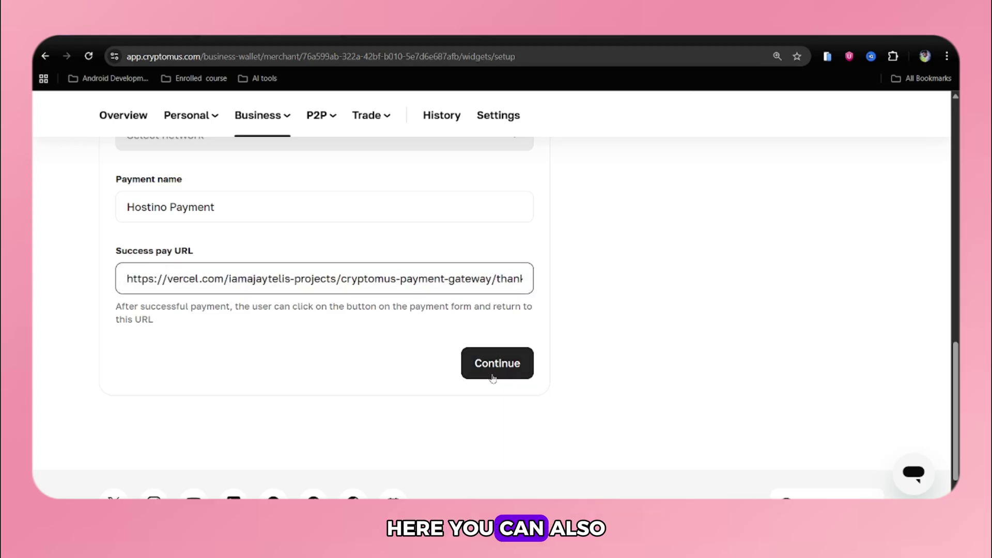
click(492, 376)
scroll(616, 216, up, 2)
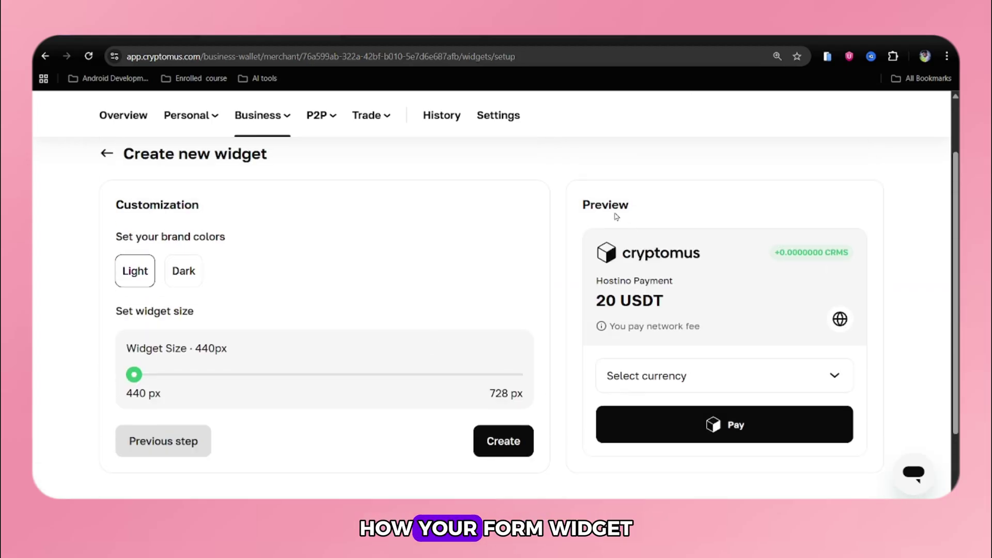
drag(601, 212, 888, 405)
click(890, 405)
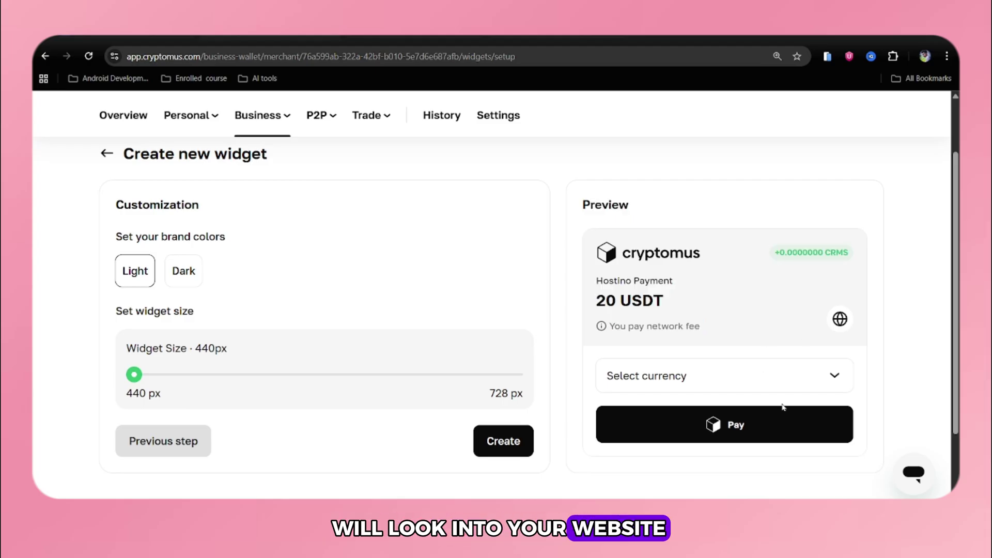
scroll(494, 392, down, 2)
click(501, 344)
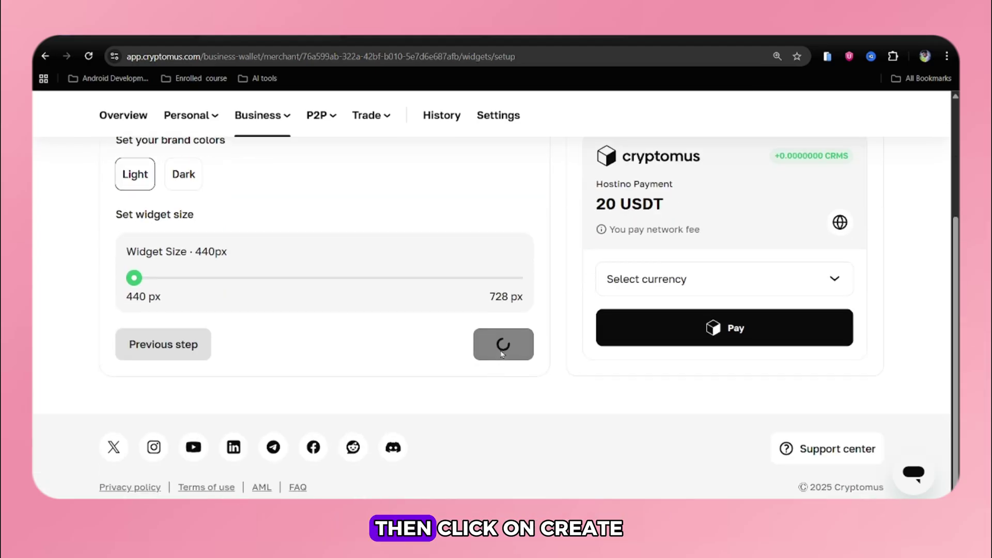
scroll(501, 354, down, 1)
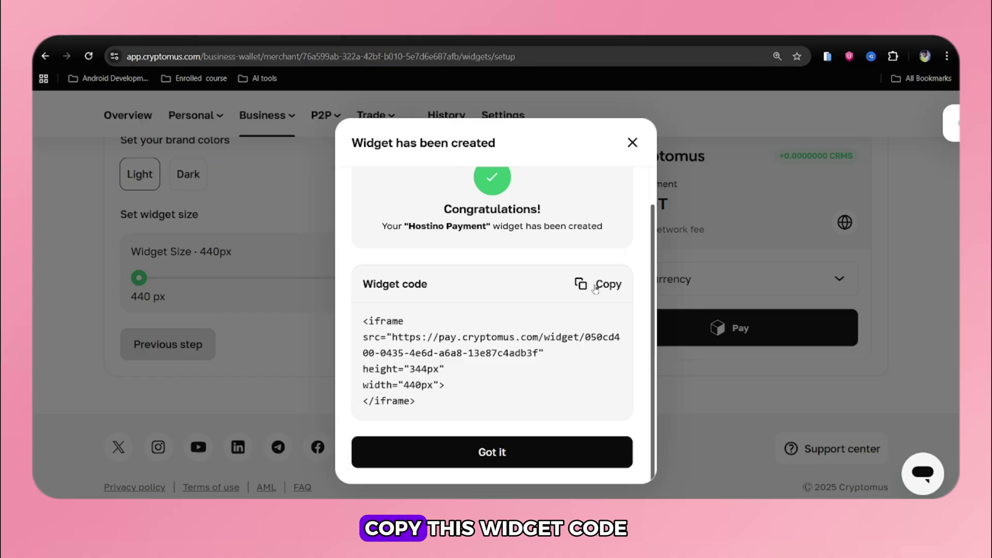
click(595, 286)
click(496, 463)
- Switch to the Cryptomus Guide and select a line of its widget instructions
key(ctrl+Tab)
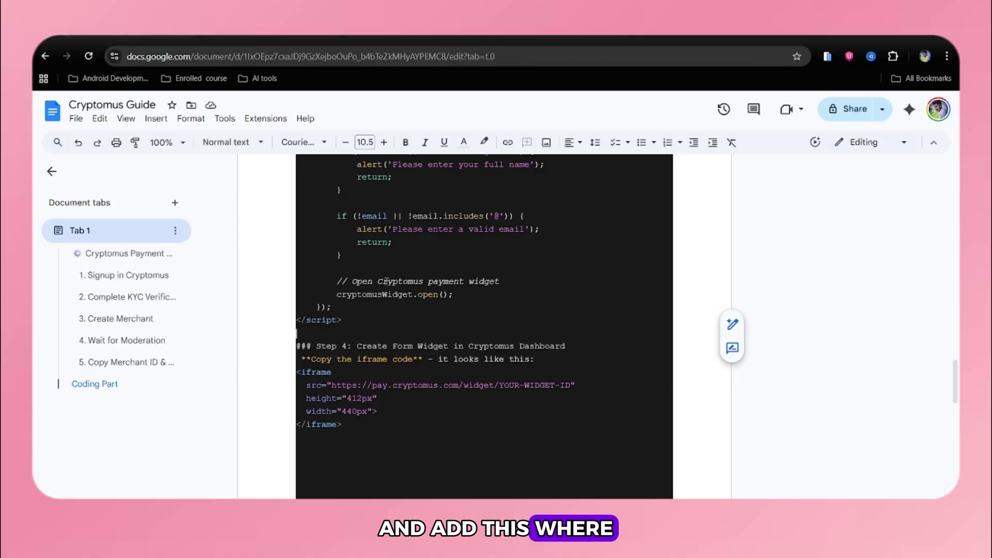
scroll(320, 357, down, 6)
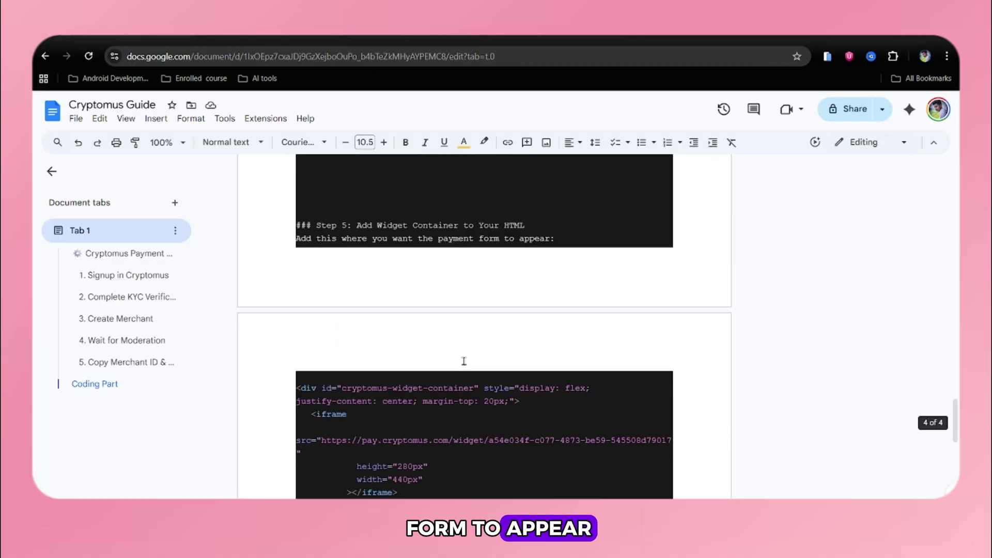
drag(296, 237, 568, 239)
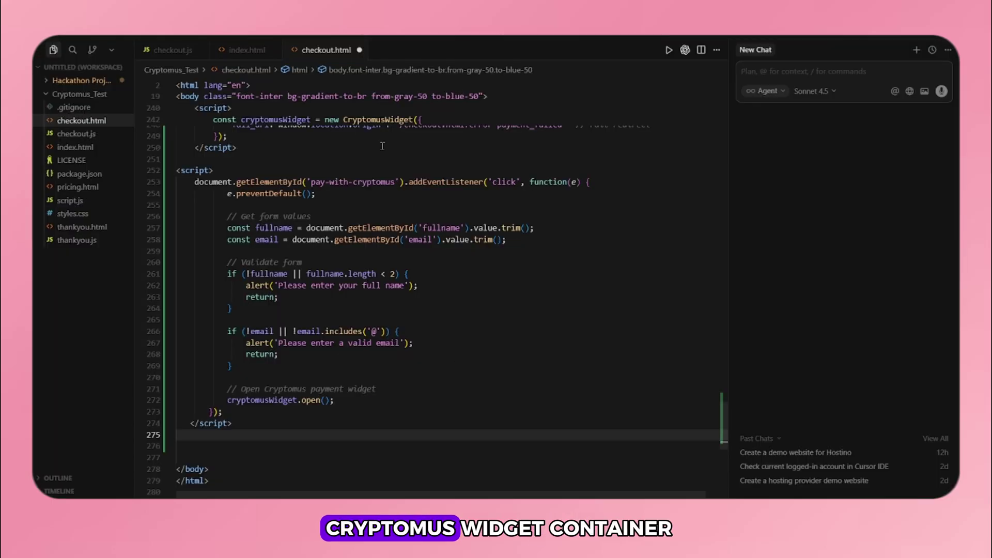
scroll(319, 324, up, 20)
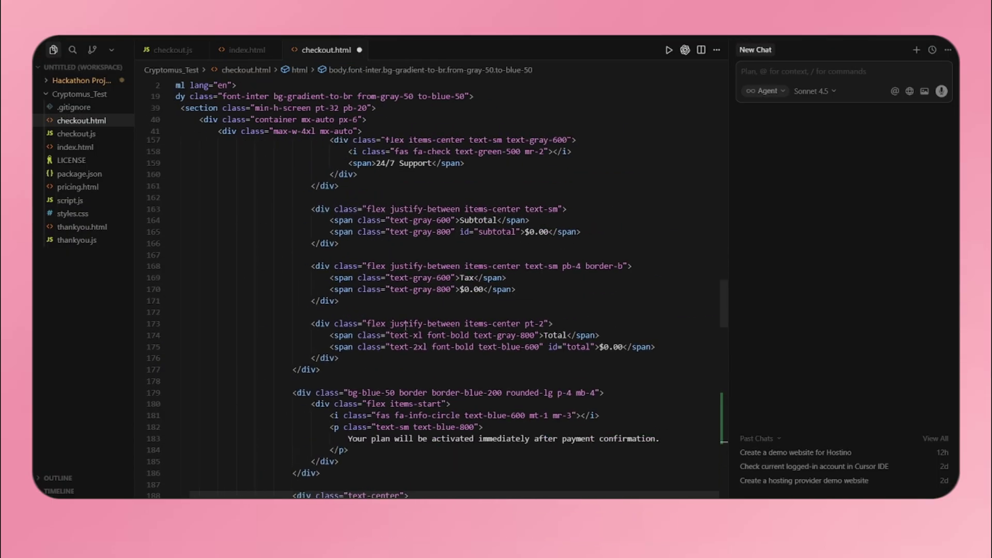
scroll(406, 325, up, 10)
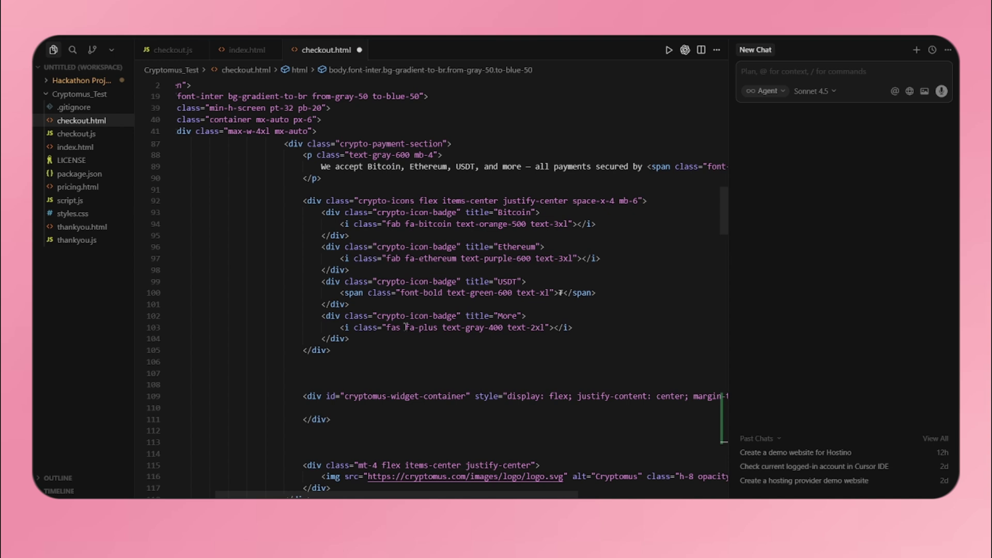
- Paste the 344×440 widget iframe inside the cryptomus-widget-container div
click(359, 395)
key(Down)
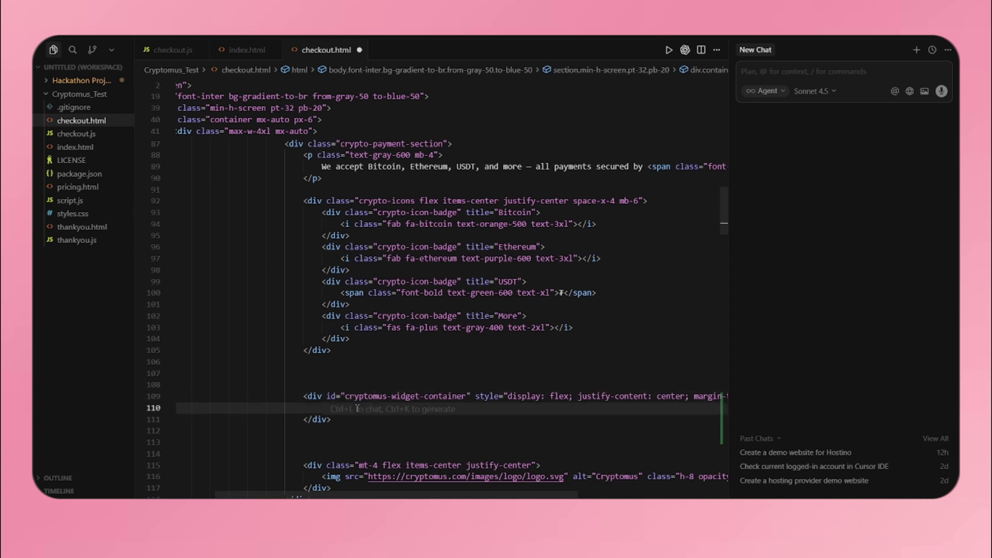
key(ctrl+v)
key(ctrl+z)
key(ctrl+z)
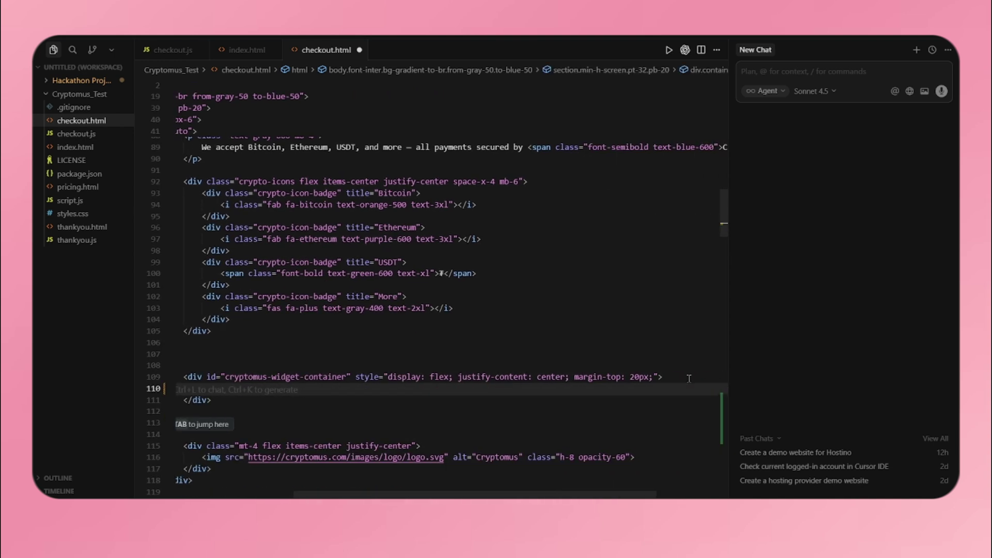
key(Return)
key(ctrl+v)
scroll(459, 411, left, 2)
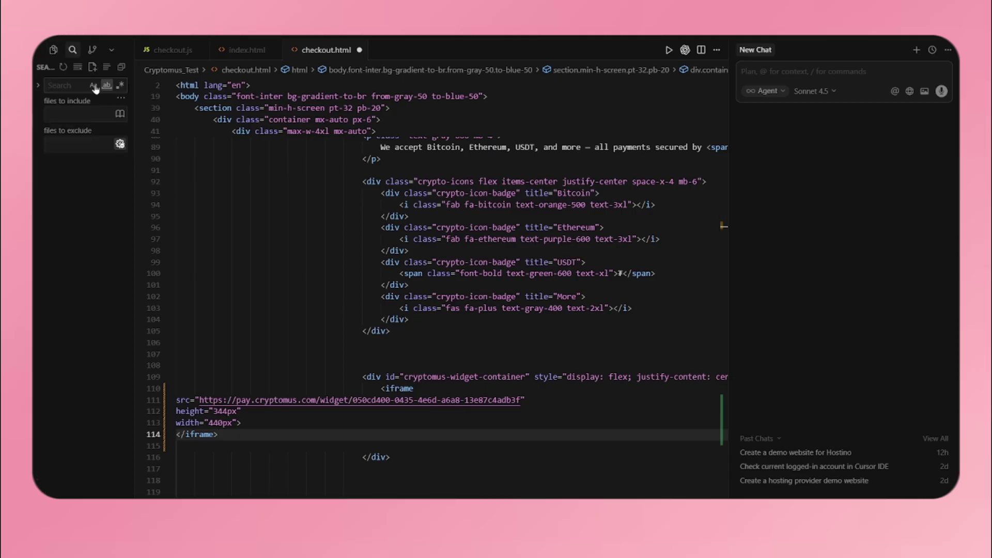
click(377, 330)
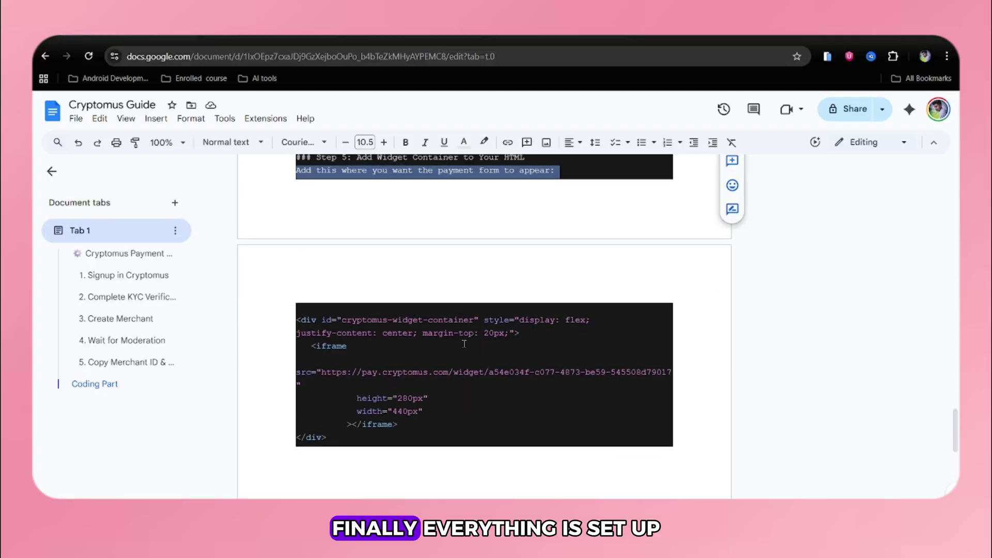
scroll(714, 476, up, 3)
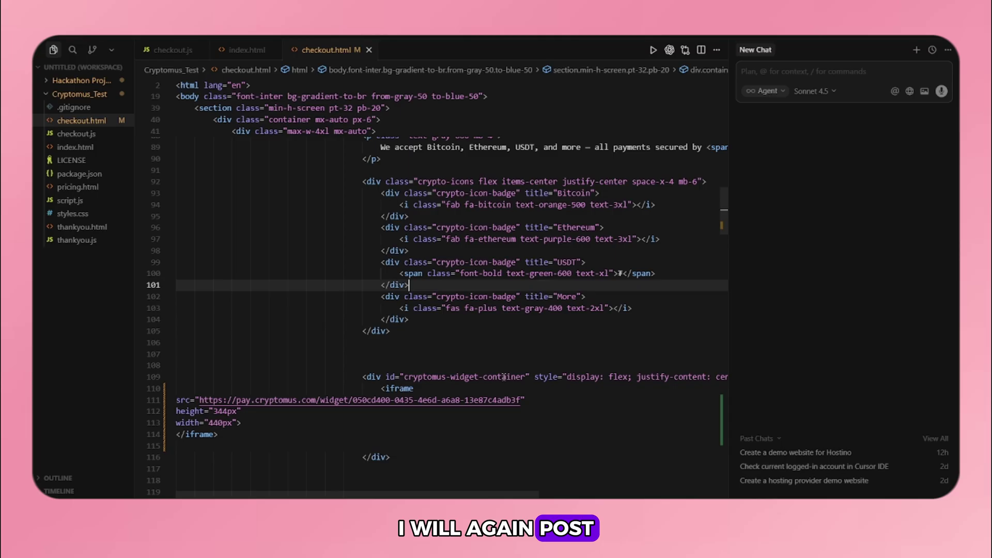
- Save checkout.html and open a new terminal in the Cryptomus_Test folder
key(Down)
click(290, 40)
mouse_move(310, 44)
click(432, 42)
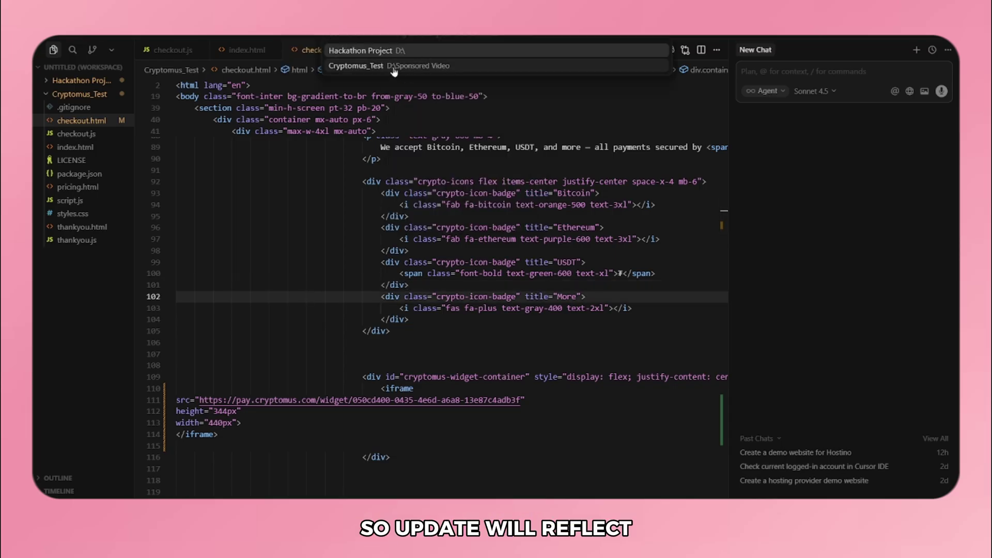
click(354, 69)
- Commit the changes as 'Integrated Cryptomus Payment Gateway', then switch to the browser
text(git )
text(git commit "Integrated C)
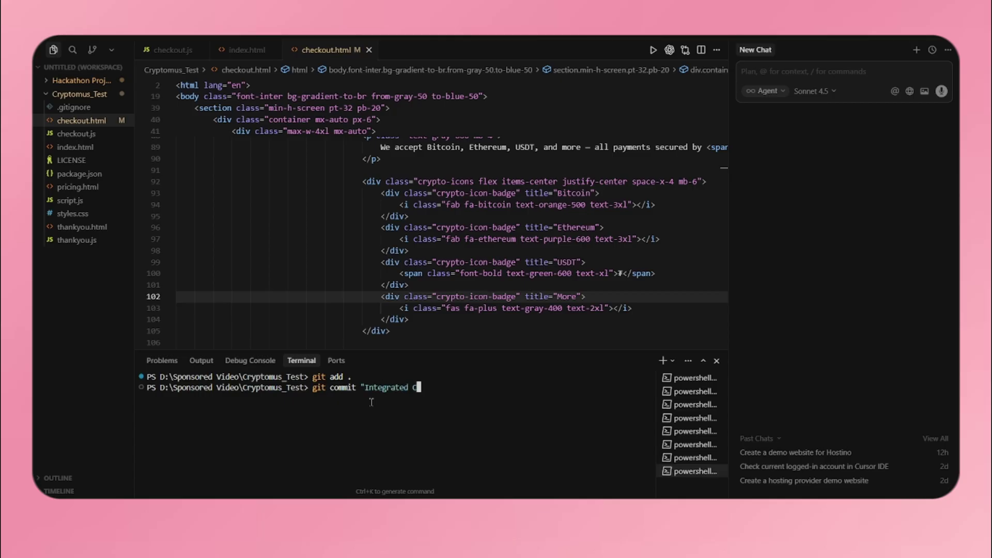
text(ryptomus Payment Gateway")
key(Return)
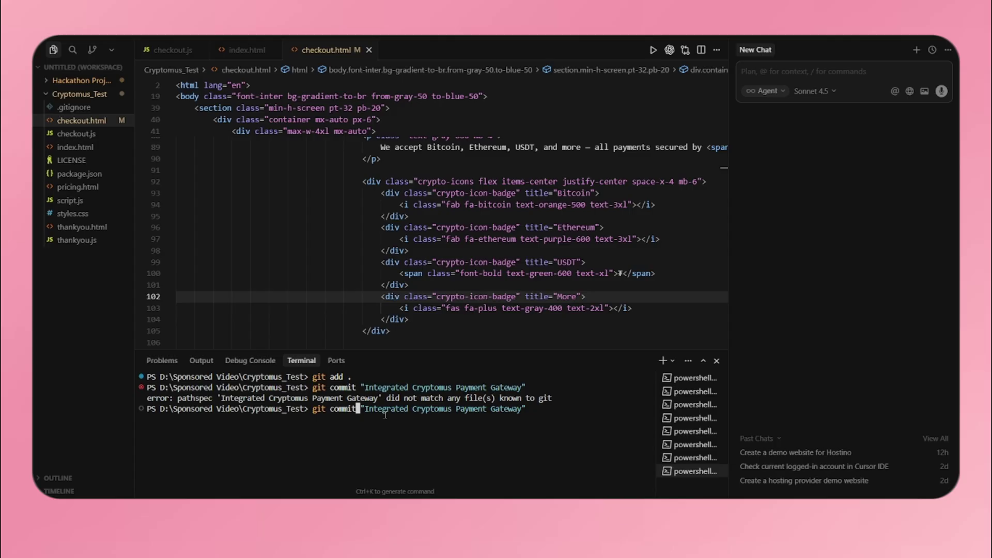
key(Return)
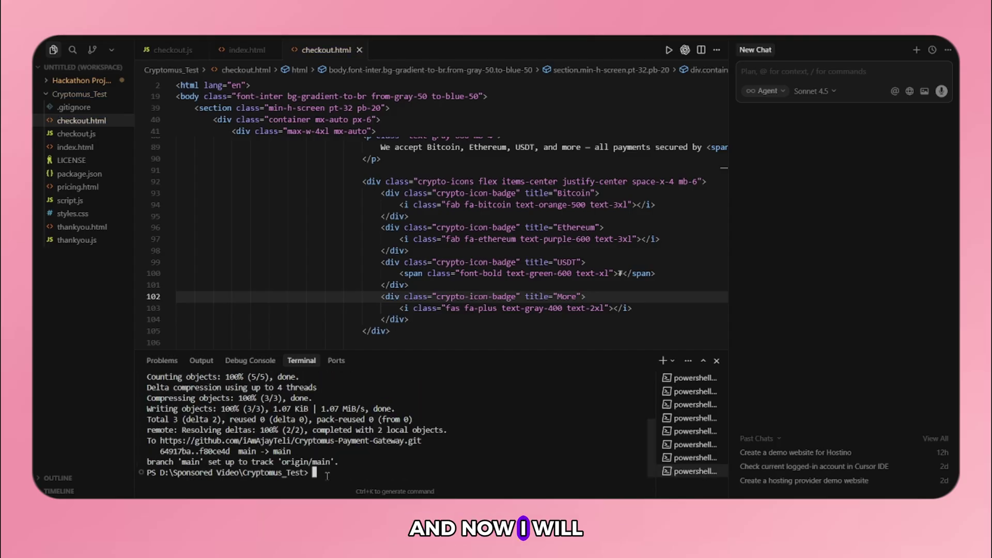
key(alt+Tab)
- Go from the Hostino checkout tab back to pricing and start the $20 Pro plan checkout
key(ctrl+Tab)
scroll(368, 286, up, 2)
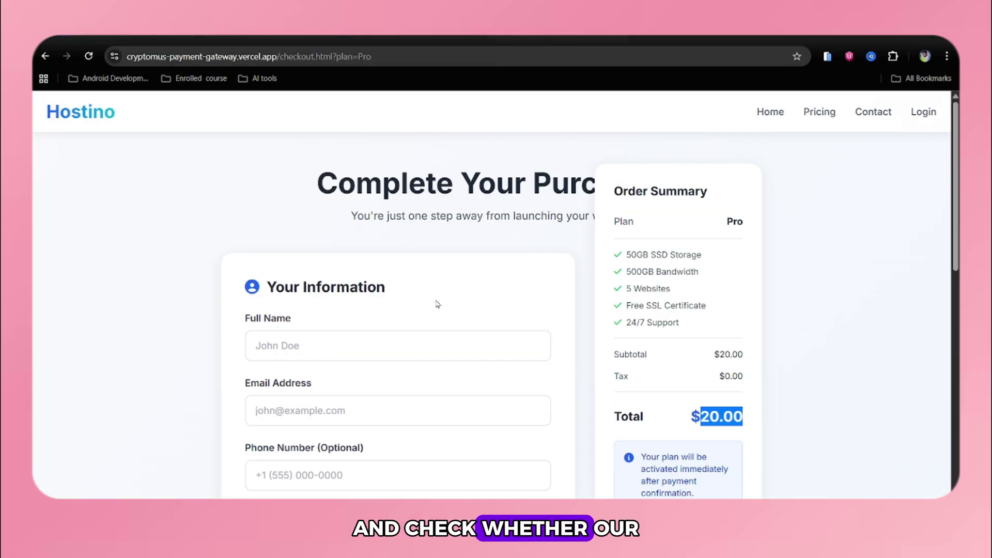
scroll(382, 300, down, 9)
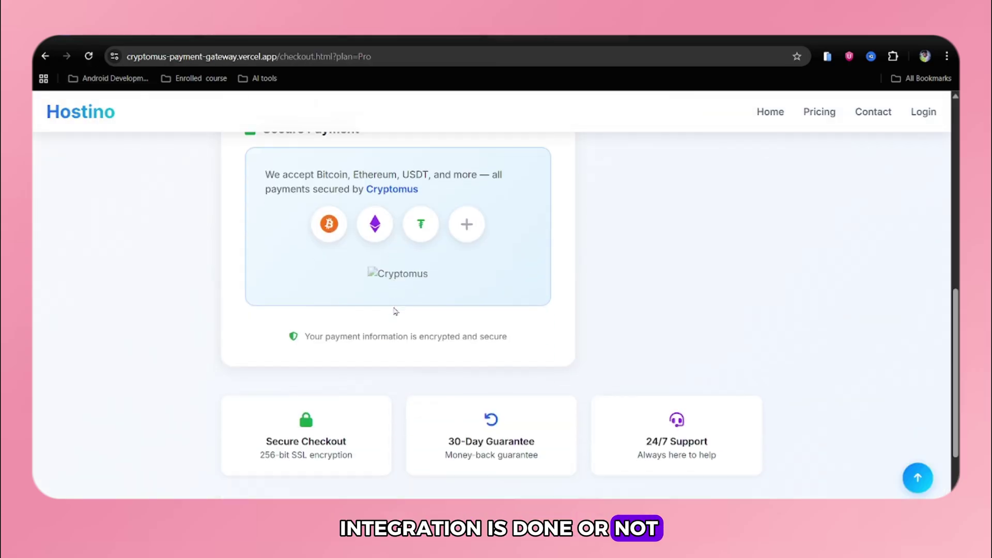
scroll(394, 306, up, 7)
scroll(394, 307, up, 2)
key(alt+Left)
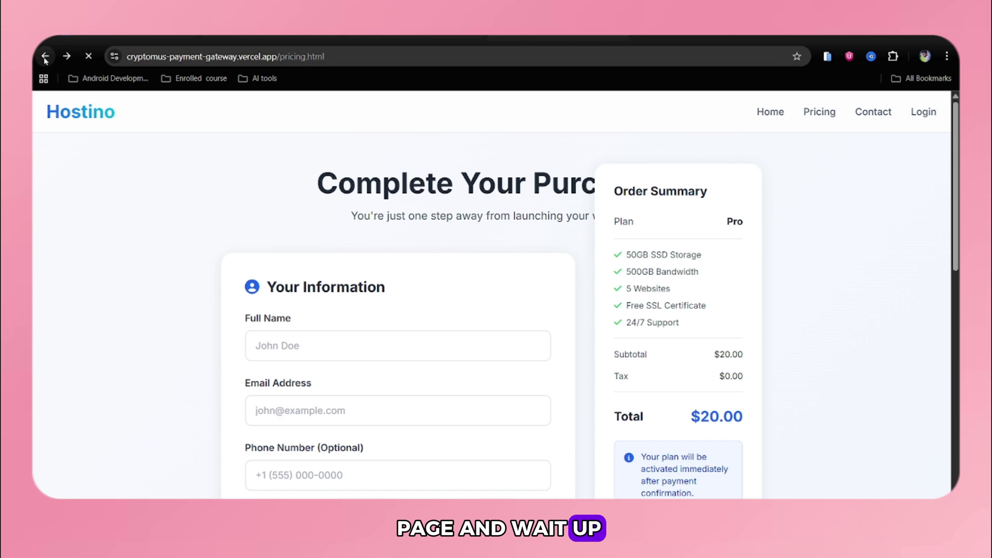
scroll(440, 310, down, 5)
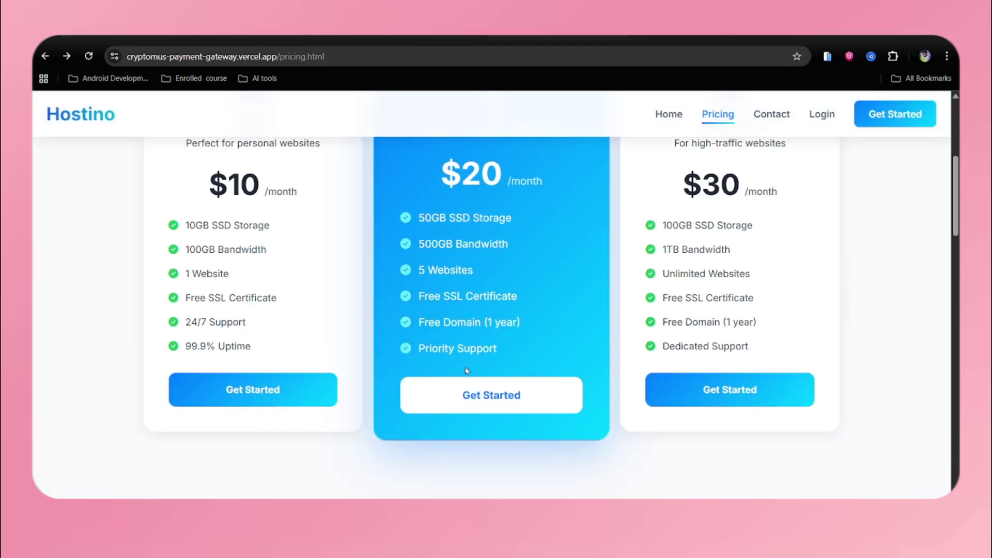
click(478, 398)
- Return to the pricing page and reopen a fresh Pro plan checkout with the $20.00 total
scroll(478, 398, down, 10)
scroll(478, 402, up, 3)
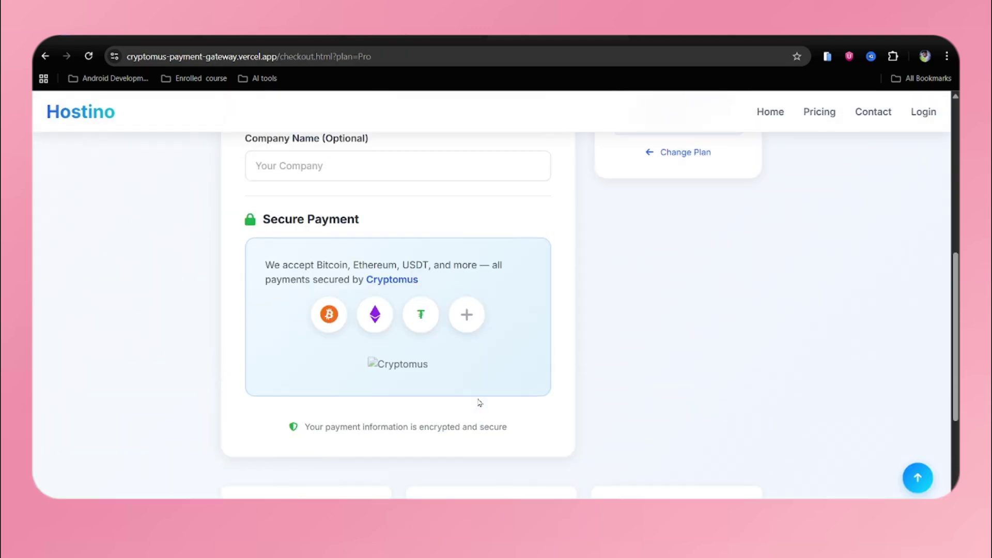
scroll(305, 178, up, 5)
key(alt+Left)
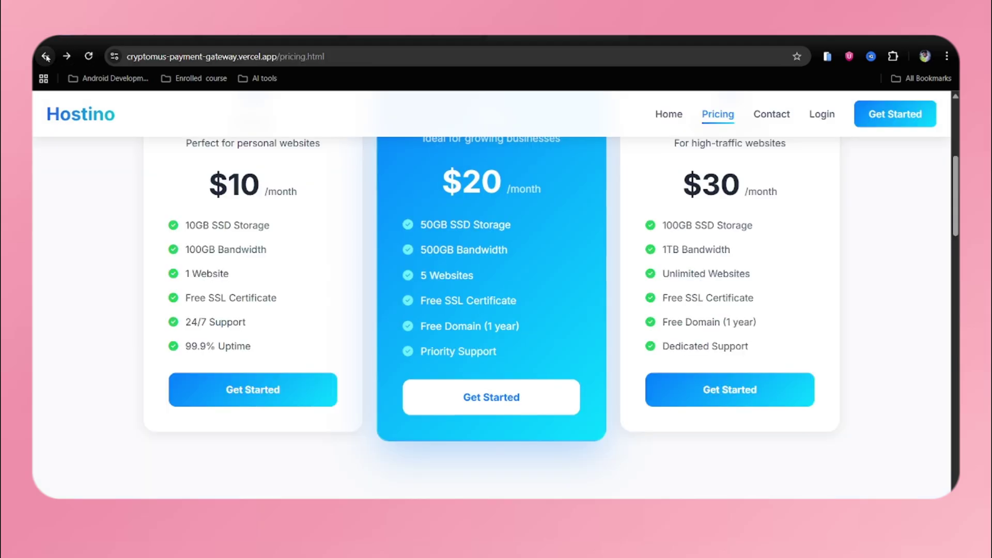
scroll(332, 219, up, 5)
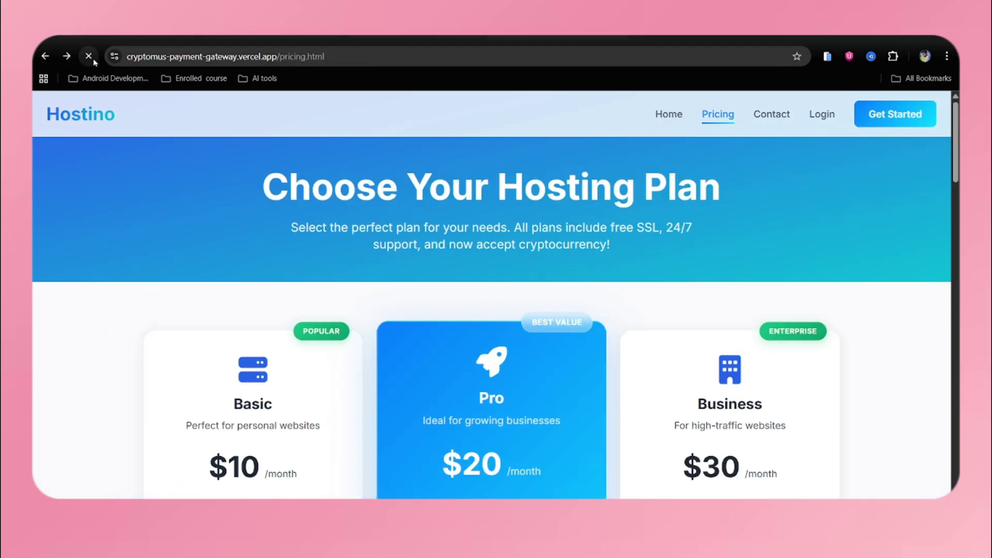
scroll(495, 293, down, 3)
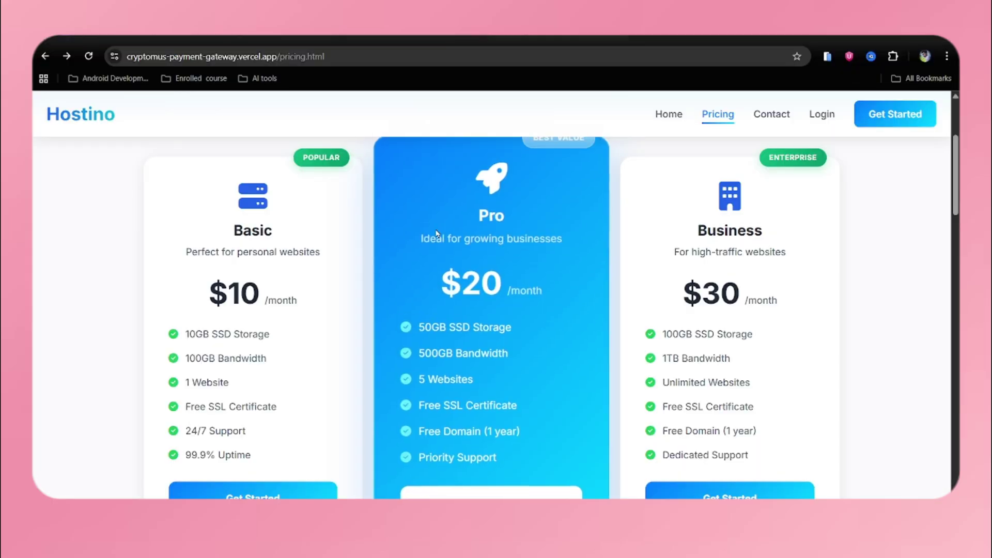
scroll(490, 310, down, 3)
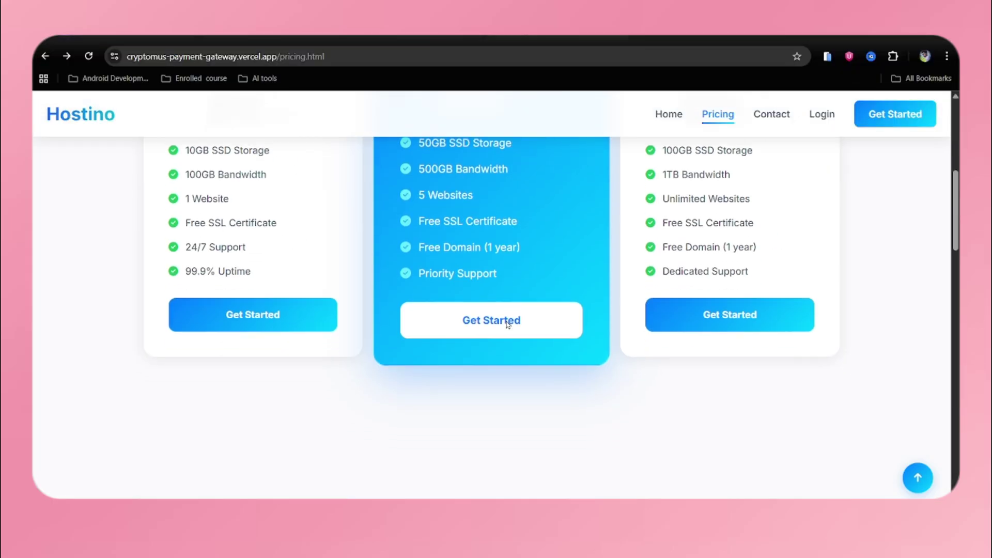
click(480, 324)
scroll(481, 325, down, 8)
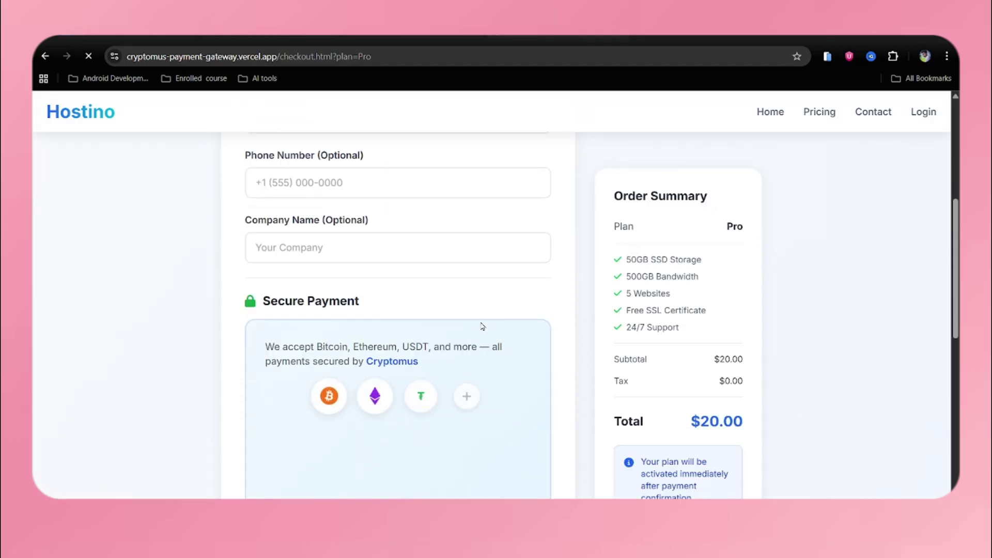
- Inspect the Cryptomus widget's 20.00 USDT payment details on the checkout page
scroll(481, 326, down, 2)
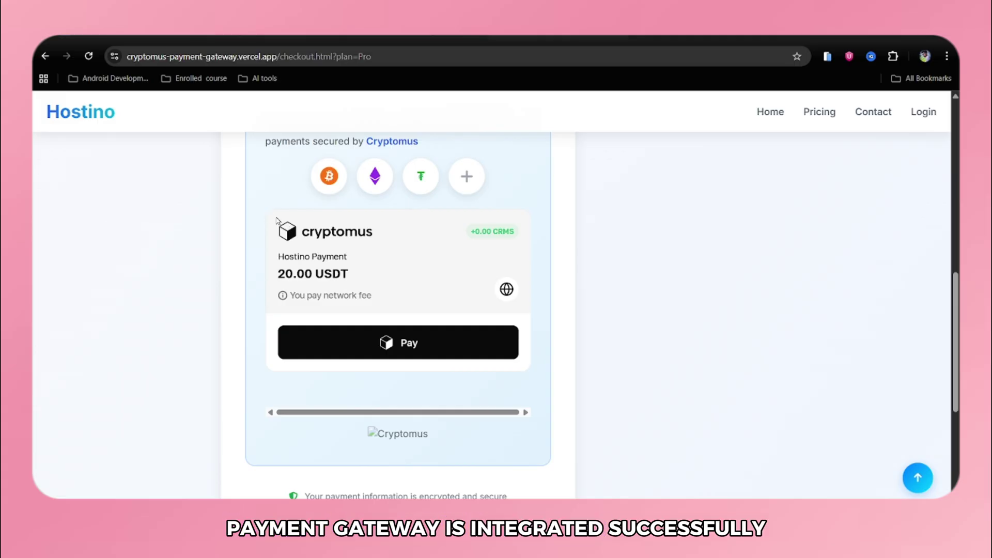
drag(275, 223, 461, 270)
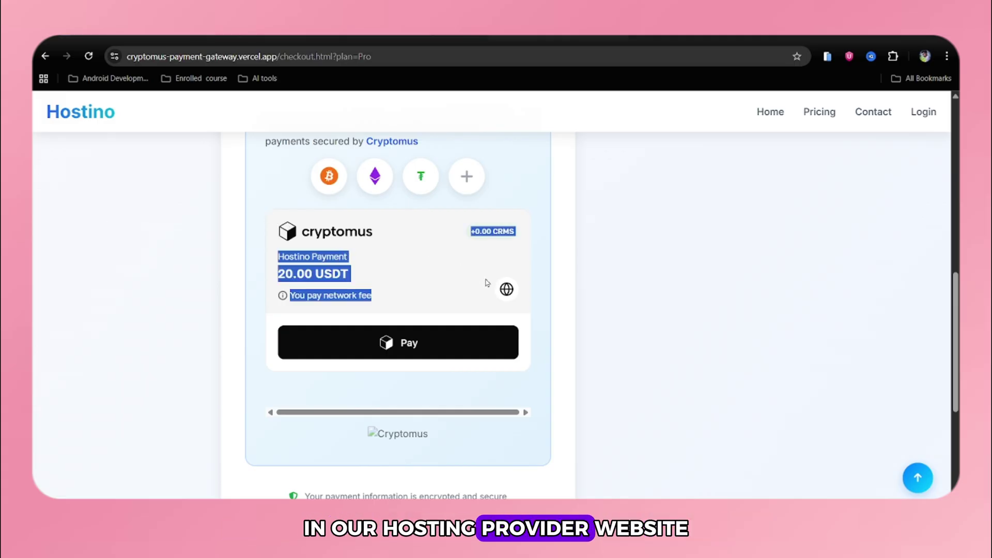
click(610, 310)
scroll(609, 309, up, 9)
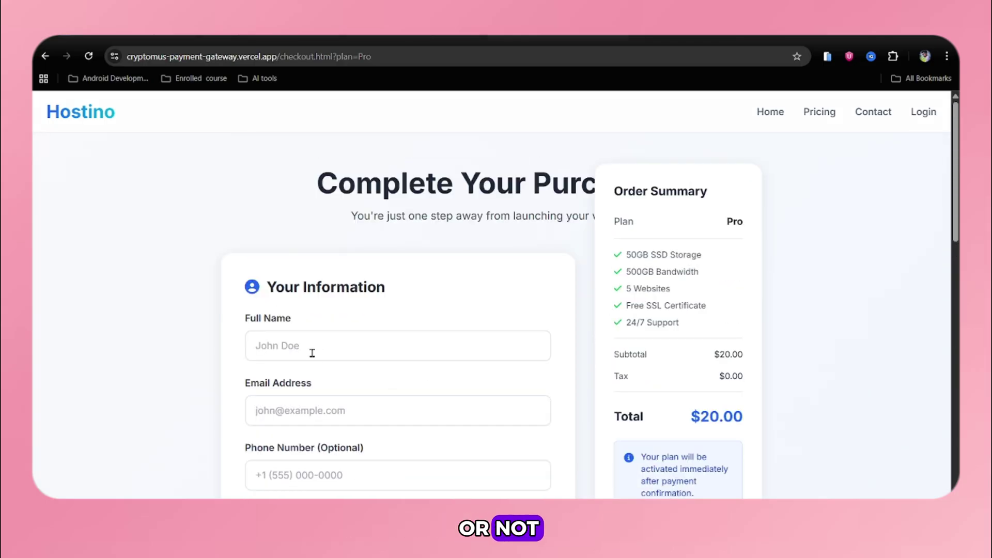
- Enter the buyer's full name and e-mail address, then scroll down to the Cryptomus widget
click(298, 346)
text(Ajay)
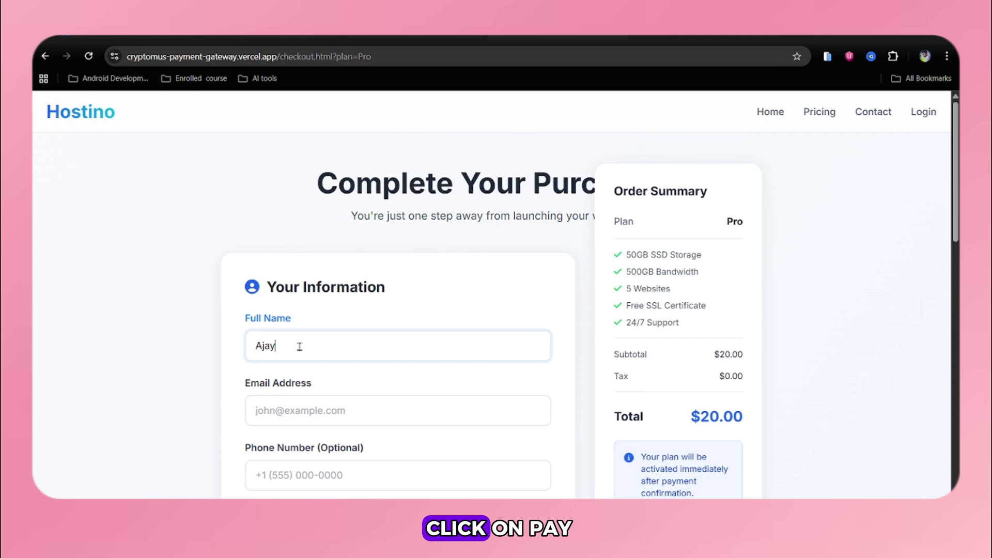
click(305, 409)
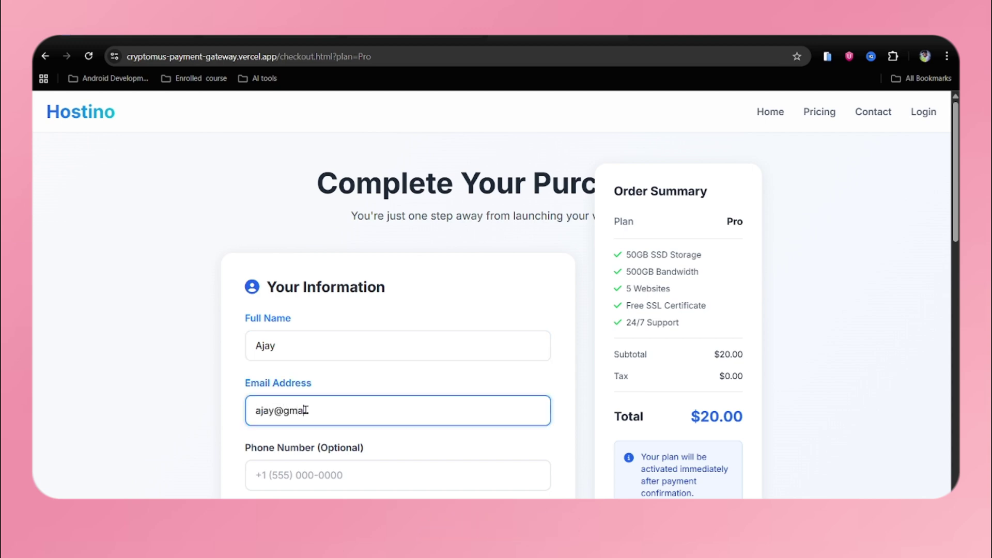
scroll(306, 410, down, 3)
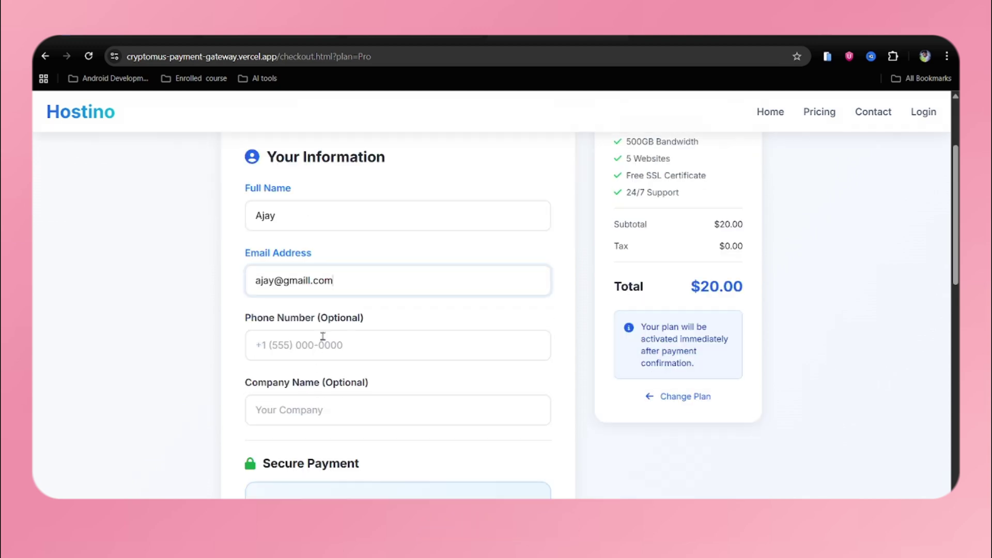
scroll(326, 338, down, 6)
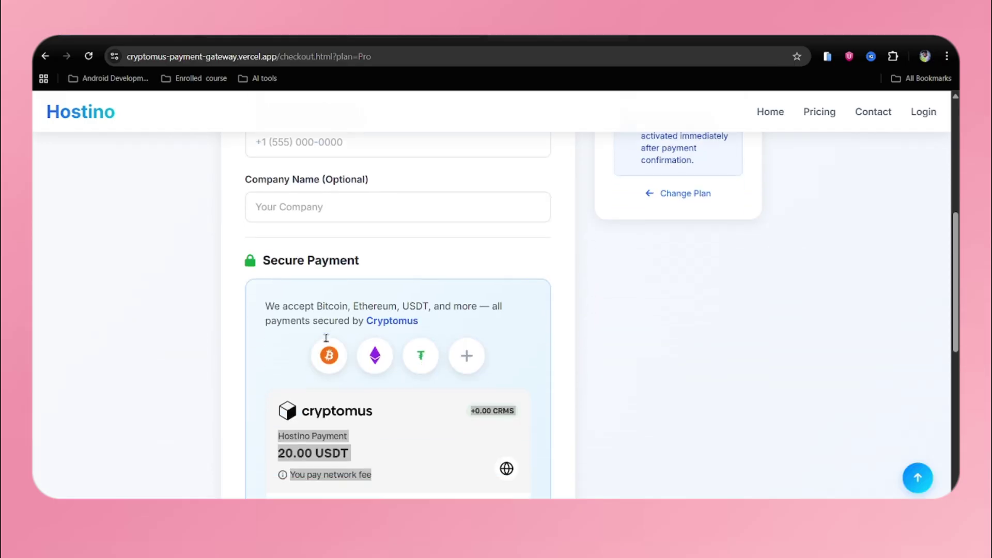
scroll(668, 411, up, 7)
scroll(668, 411, down, 7)
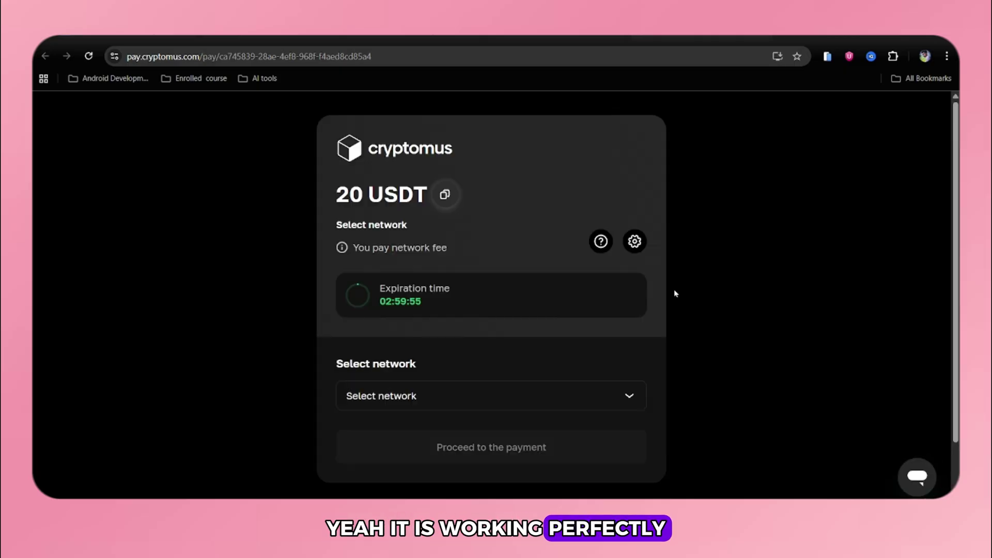
- Copy the 20 USDT amount, choose the TRON (TRC-20) network and proceed to payment
click(444, 194)
click(396, 404)
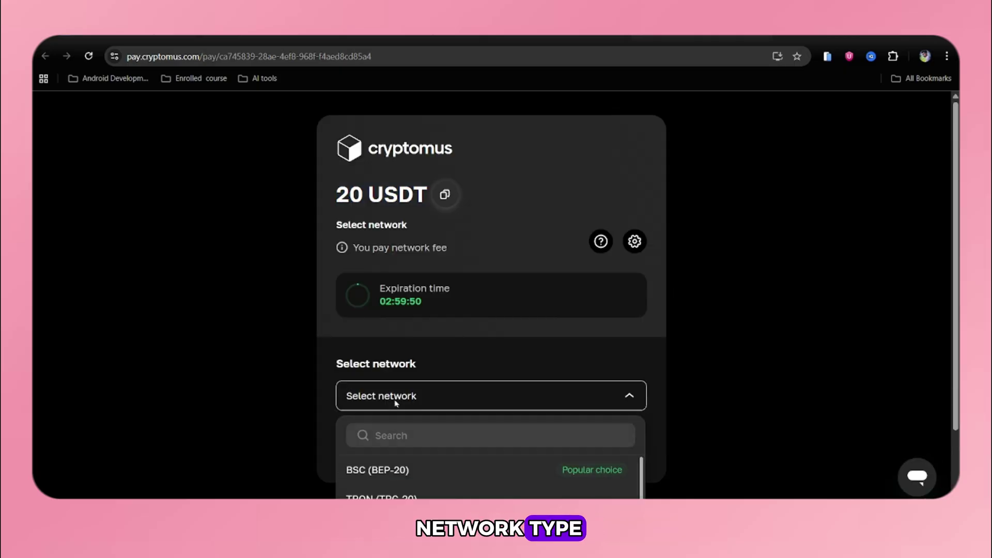
scroll(396, 404, down, 2)
scroll(371, 431, down, 3)
scroll(378, 404, up, 2)
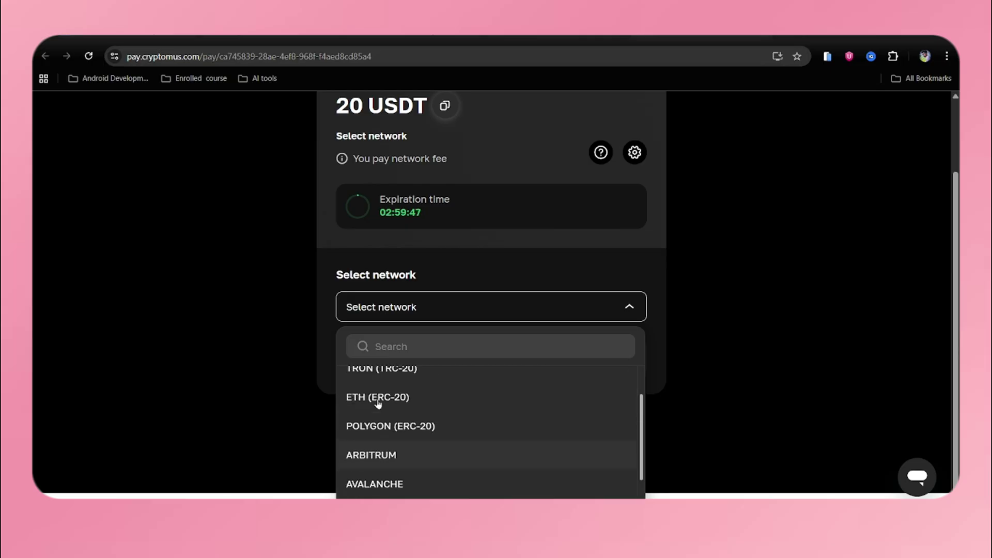
scroll(378, 404, up, 1)
click(377, 400)
click(427, 376)
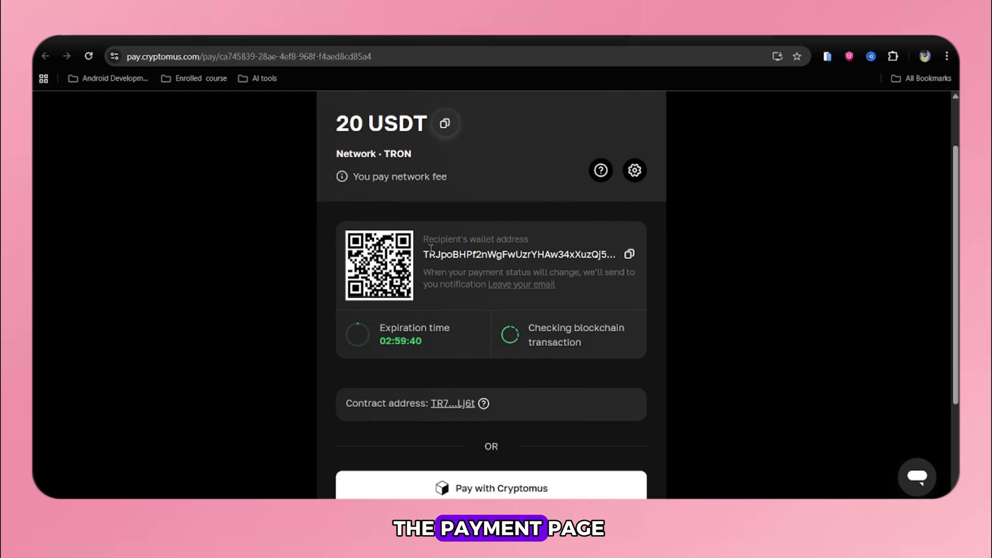
- Copy the recipient wallet address and try paying from the Cryptomus balance, which reports insufficient funds
click(638, 254)
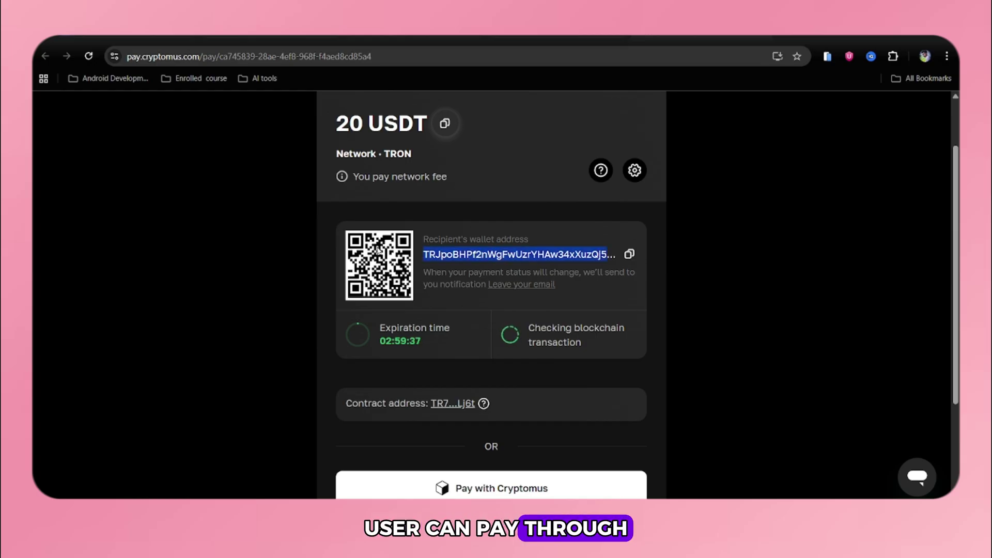
scroll(573, 377, down, 3)
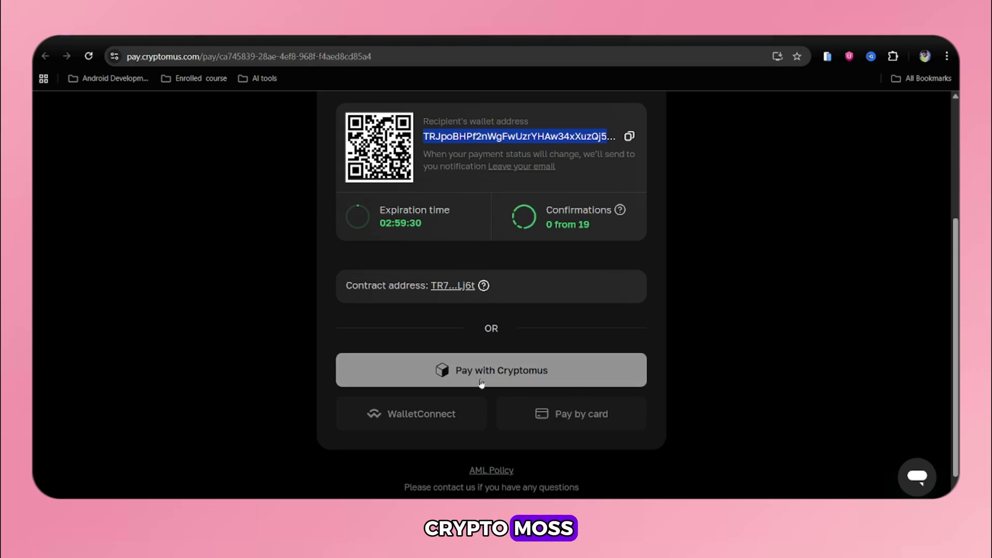
click(481, 383)
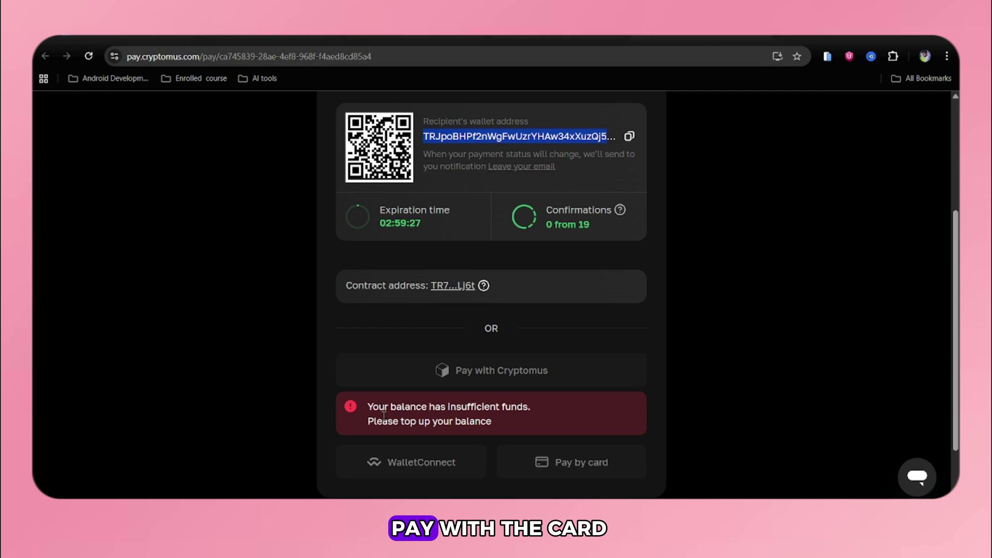
drag(384, 414, 509, 428)
click(508, 428)
scroll(509, 429, down, 1)
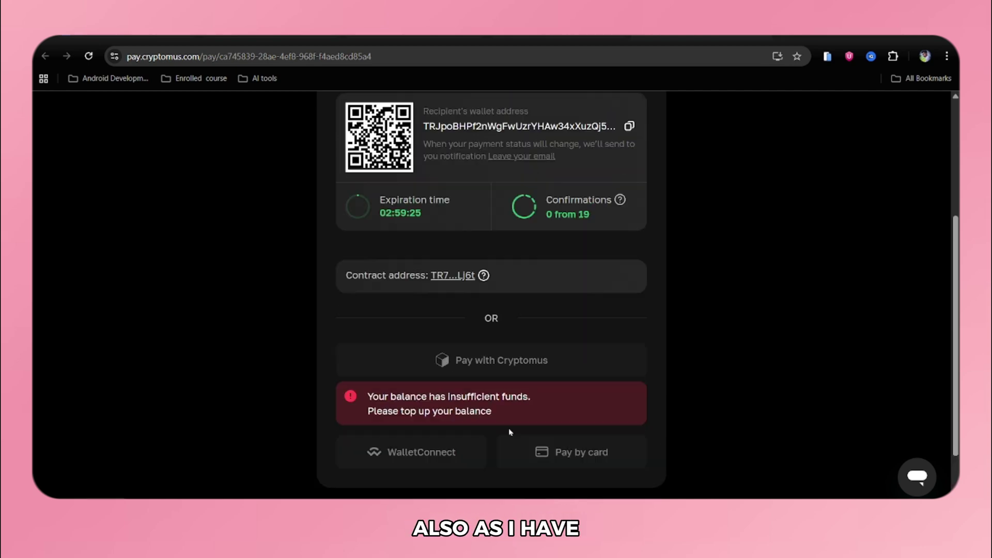
scroll(487, 414, up, 4)
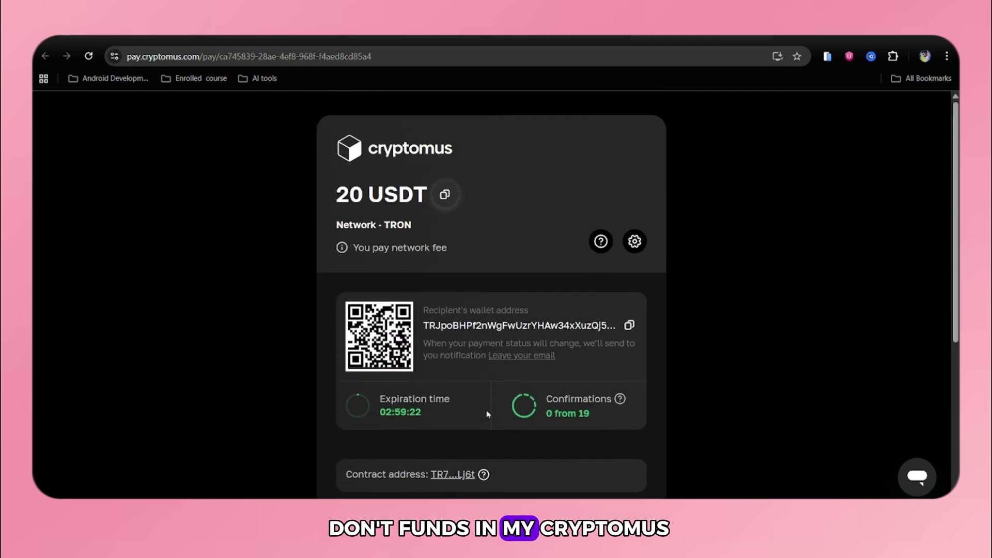